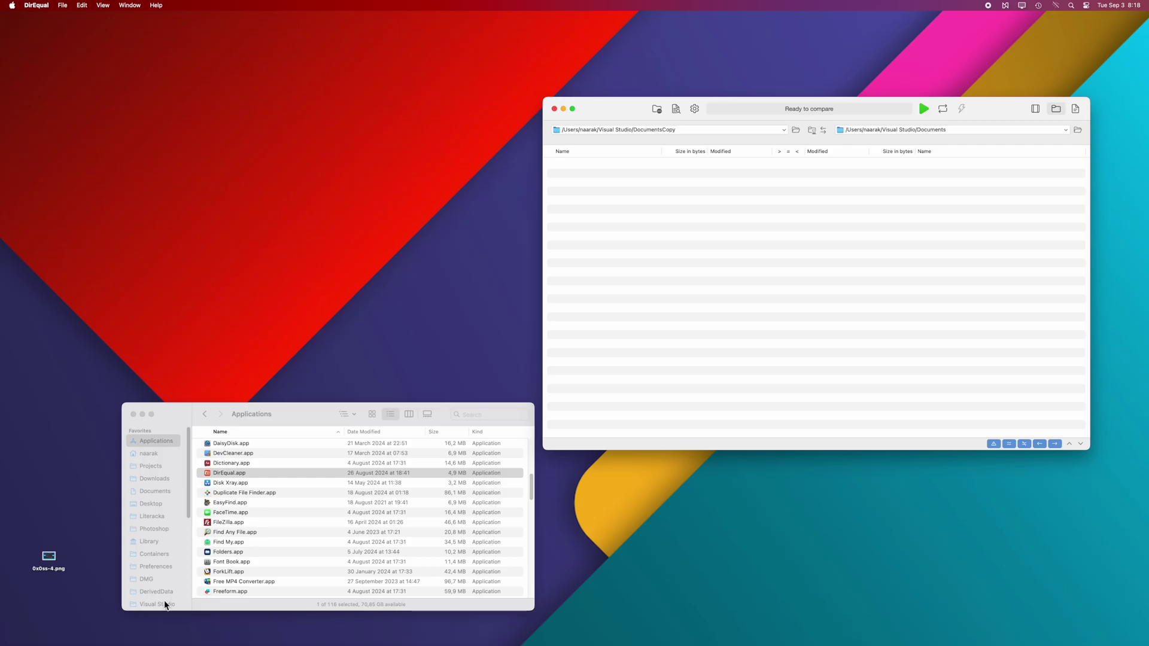
Step: Bring the Finder window showing the Visual Studio folder to the front
{"action": "left_click", "coordinate": [166, 606]}
Step: Drag test1 and test2 from Finder's Visual Studio folder into DirEqual and compare them
{"action": "left_click", "coordinate": [158, 605]}
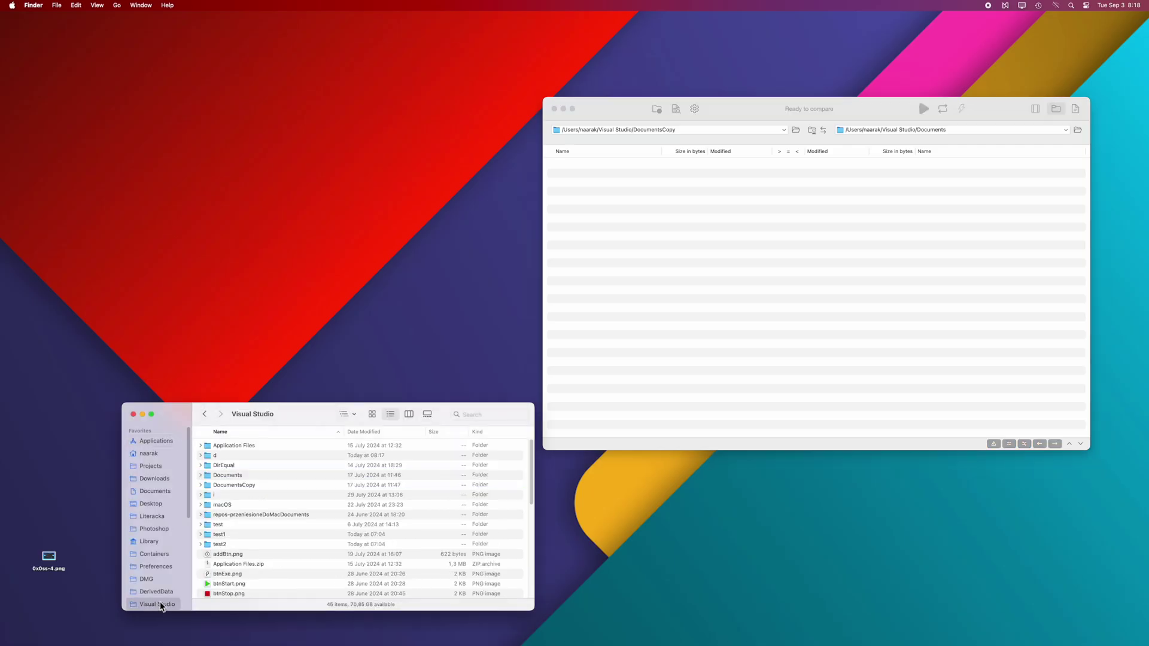
{"action": "left_click", "coordinate": [225, 534]}
{"action": "left_click", "coordinate": [219, 545], "text": "shift"}
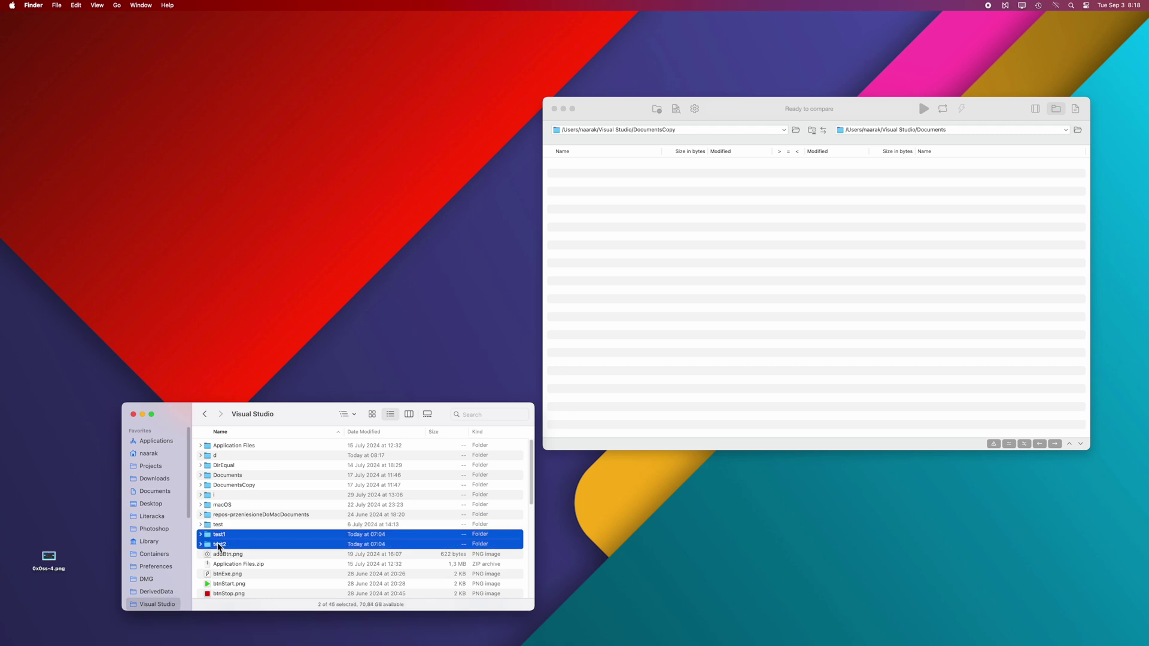
{"action": "left_click_drag", "start_coordinate": [219, 547], "coordinate": [686, 131]}
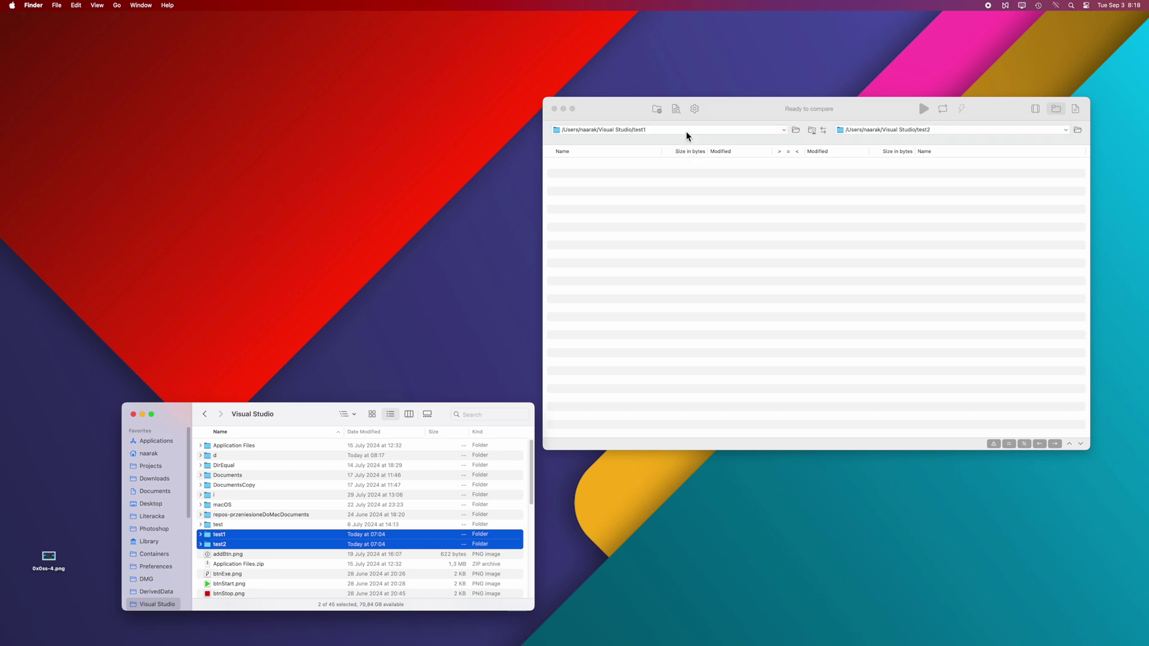
{"action": "left_click", "coordinate": [923, 109]}
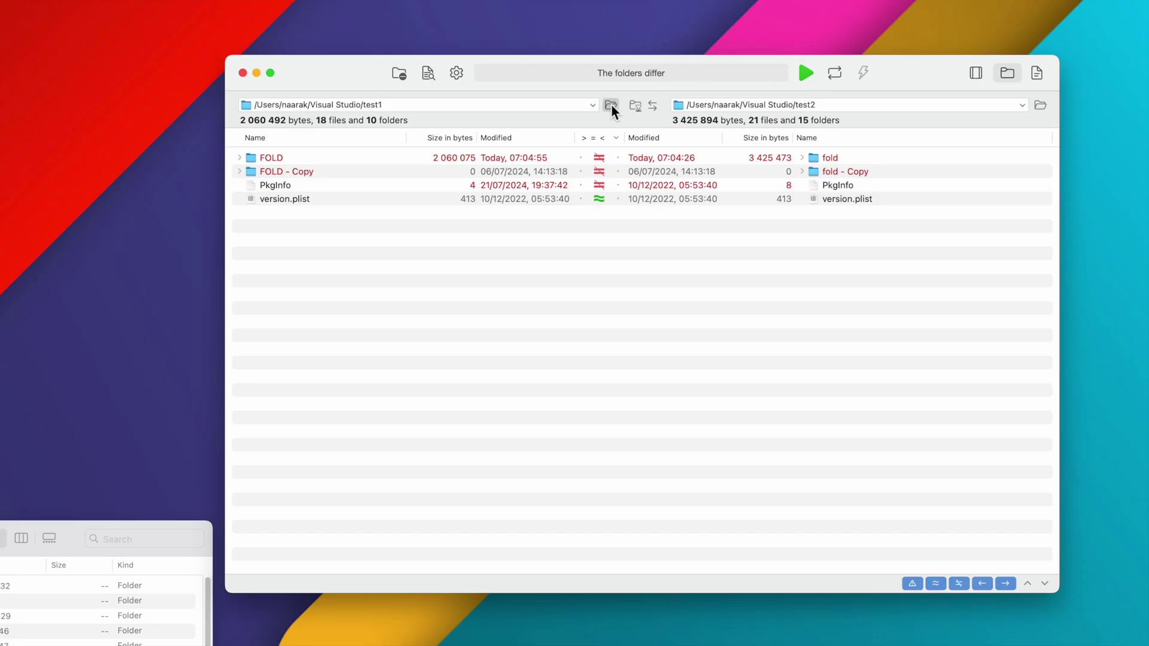
Step: Load FOLD and FOLD - Copy as the compared folders and run the comparison
{"action": "left_click", "coordinate": [611, 105]}
{"action": "left_click", "coordinate": [541, 237]}
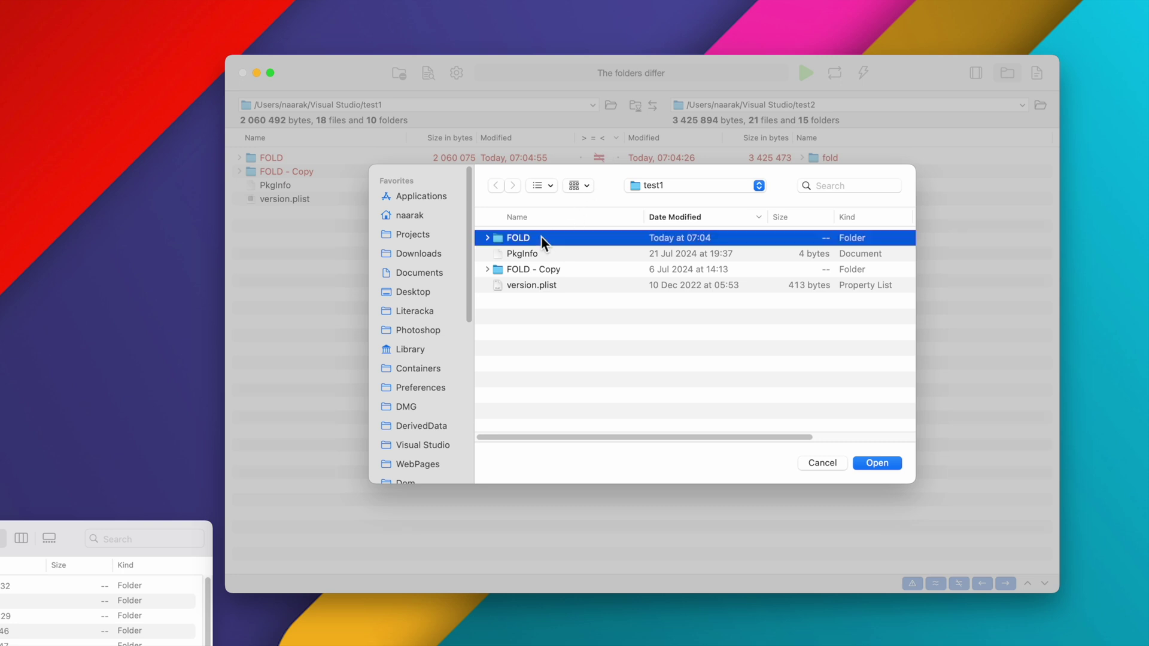
{"action": "left_click", "coordinate": [572, 269], "text": "super"}
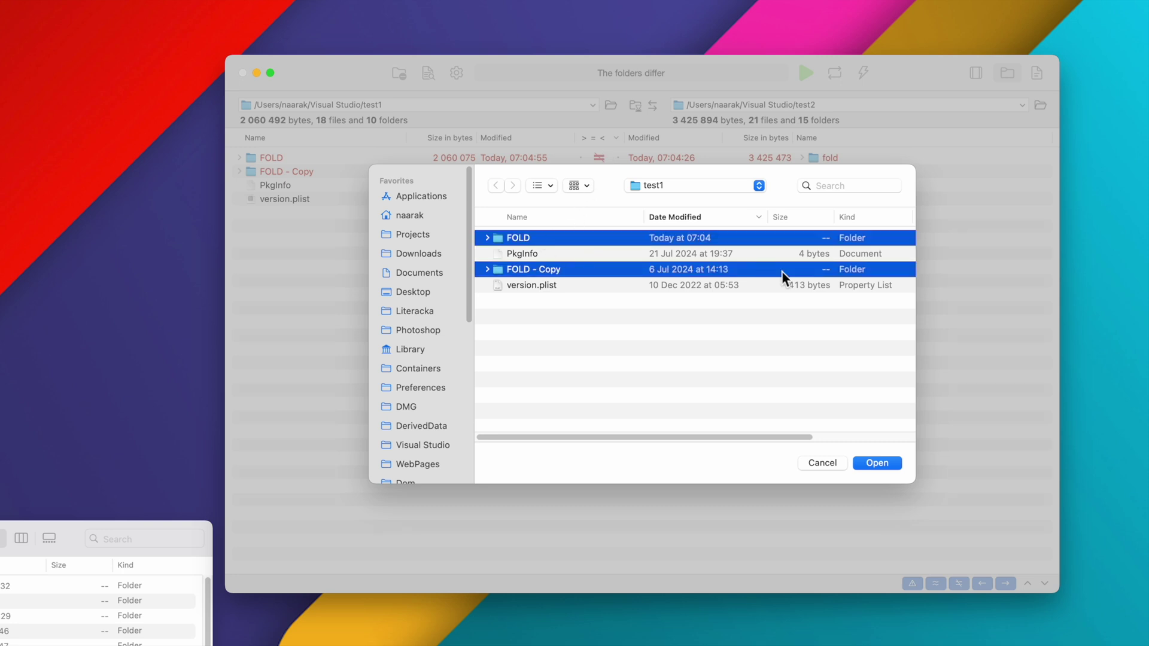
{"action": "left_click", "coordinate": [883, 463]}
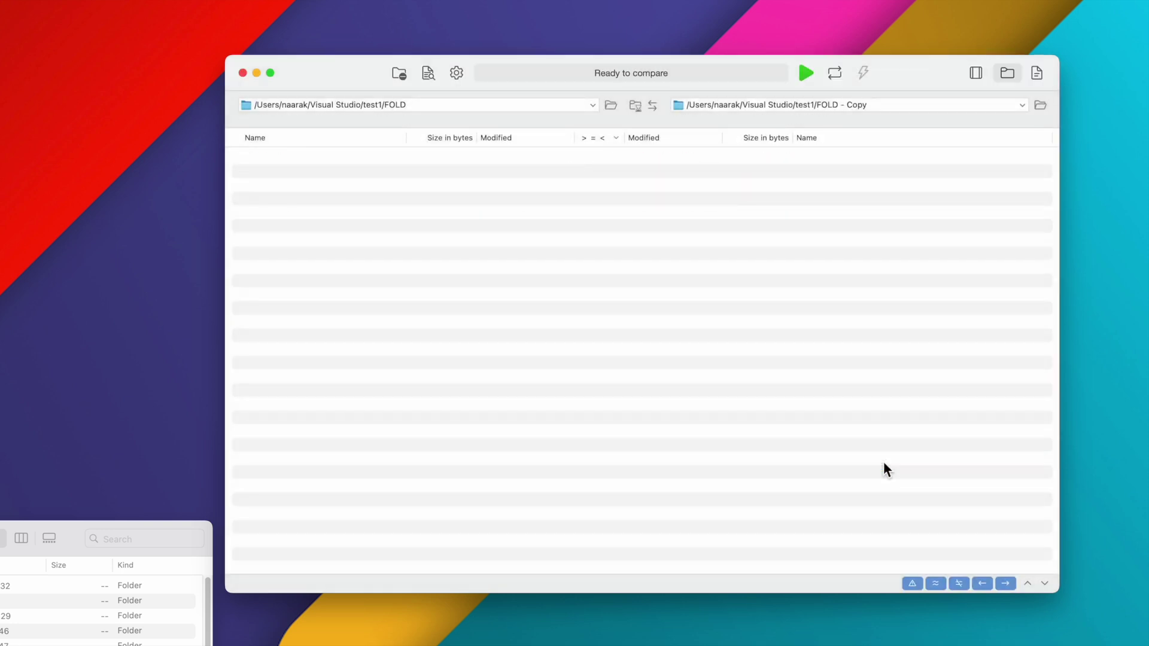
{"action": "left_click", "coordinate": [811, 74]}
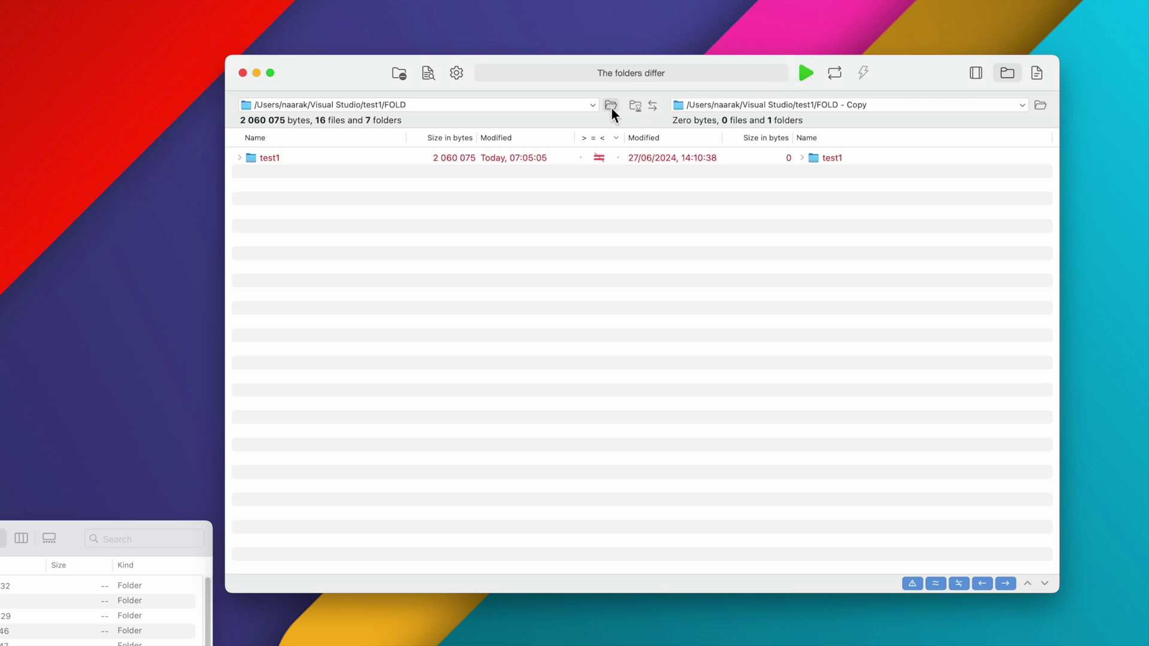
Step: Browse the recent-comparisons list and the left folder's path history
{"action": "left_click", "coordinate": [635, 106]}
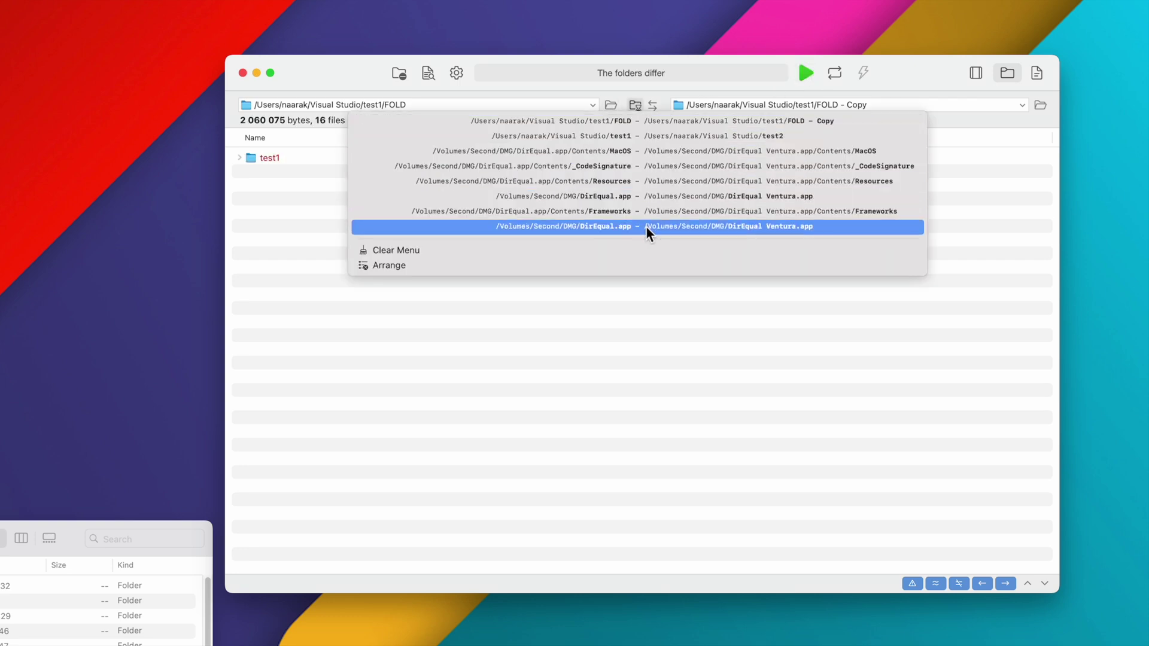
{"action": "left_click", "coordinate": [596, 102]}
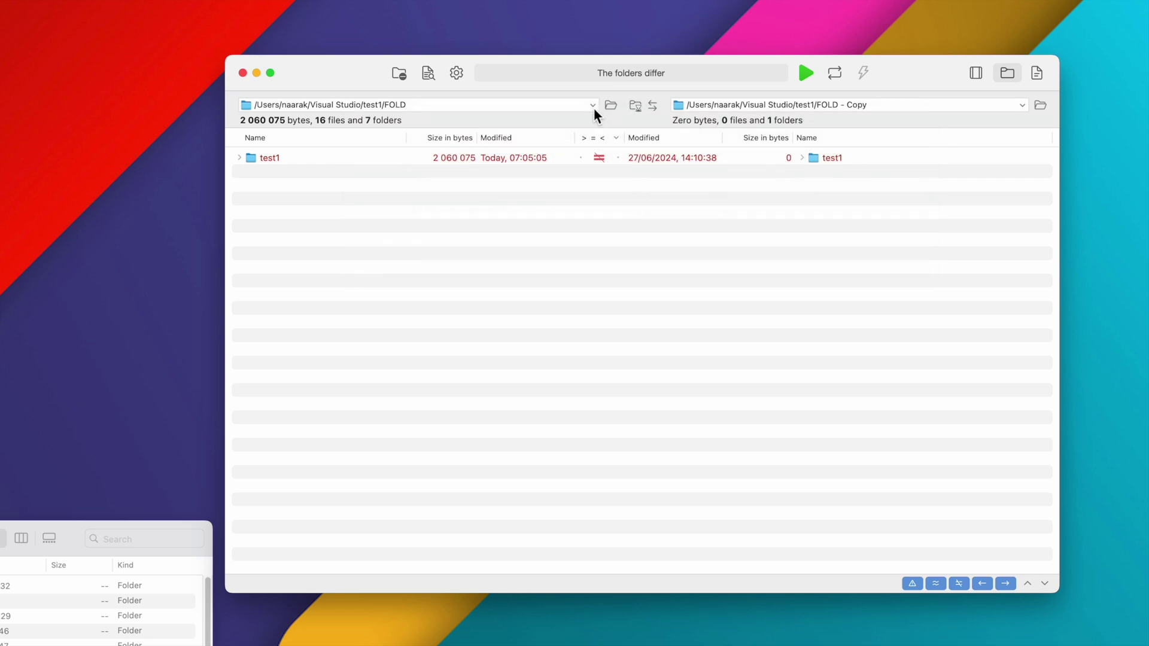
{"action": "left_click", "coordinate": [593, 107]}
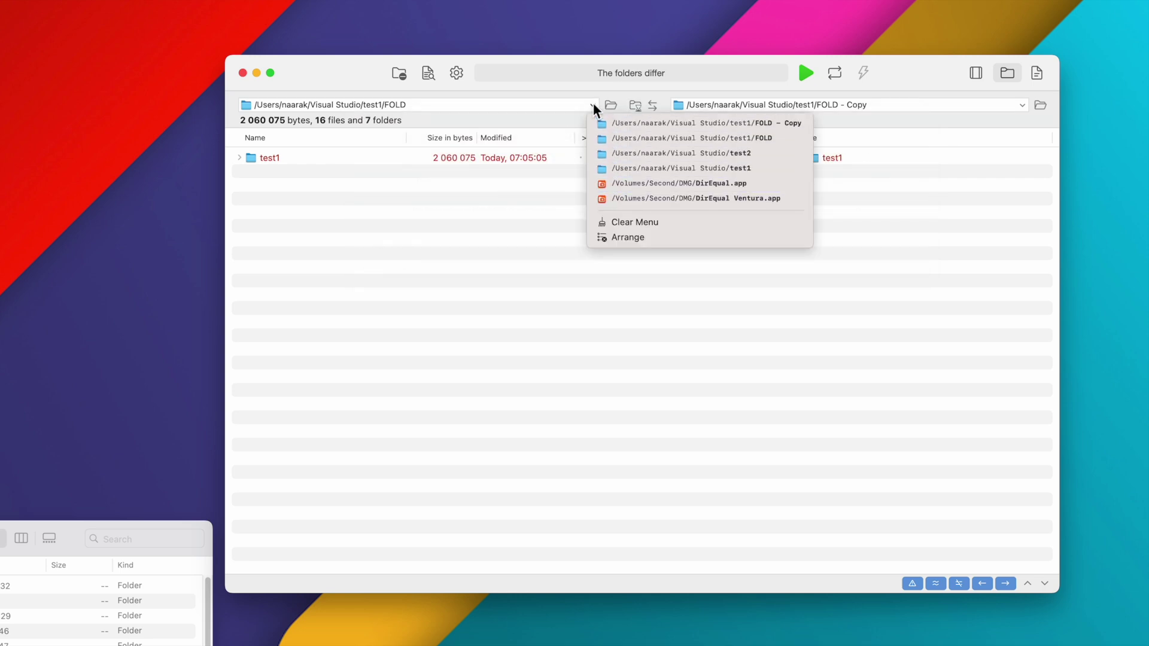
{"action": "left_click", "coordinate": [616, 106]}
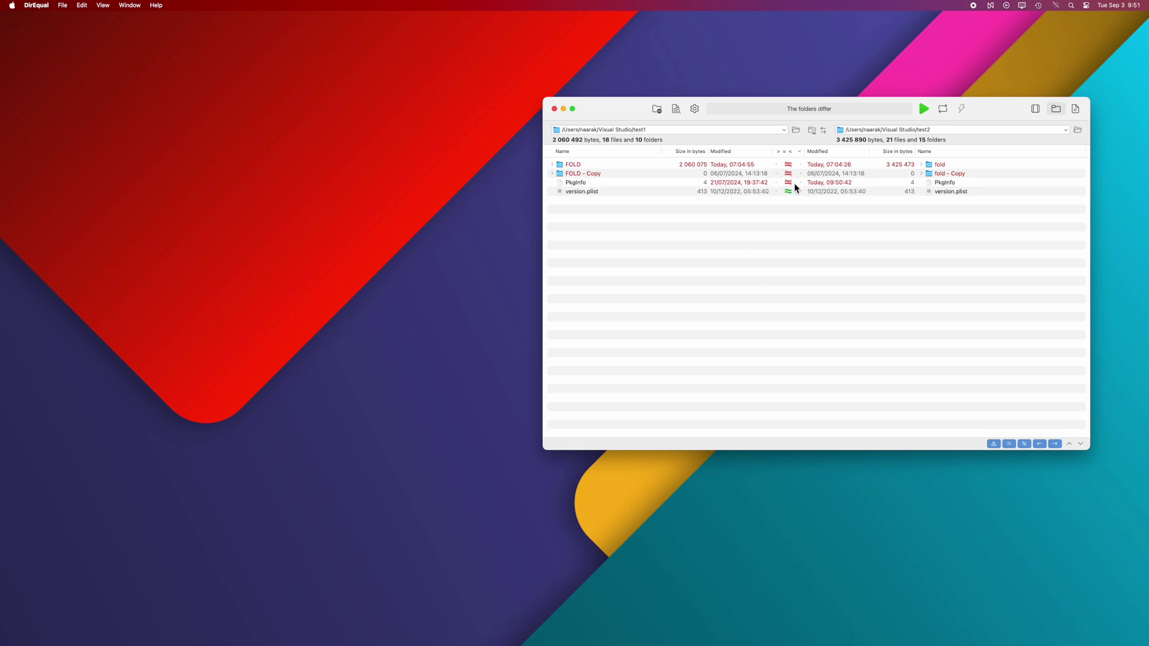
Step: Turn on Ignore dates in the comparison options and rerun the comparison
{"action": "left_click", "coordinate": [695, 110]}
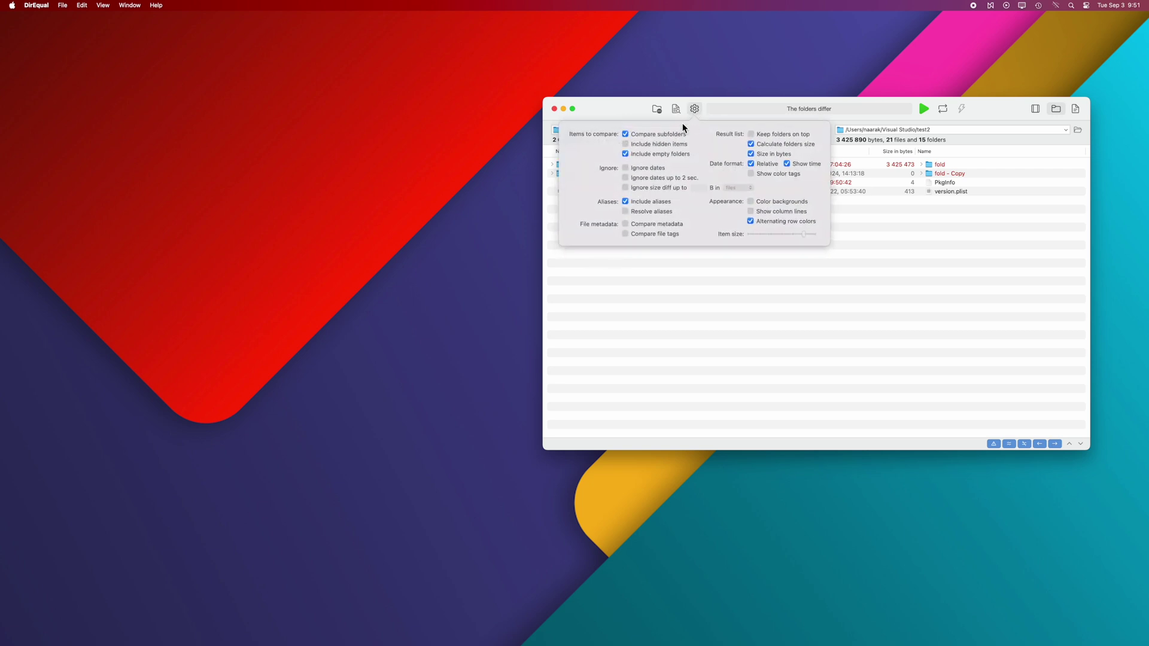
{"action": "left_click", "coordinate": [652, 170]}
{"action": "left_click", "coordinate": [695, 111]}
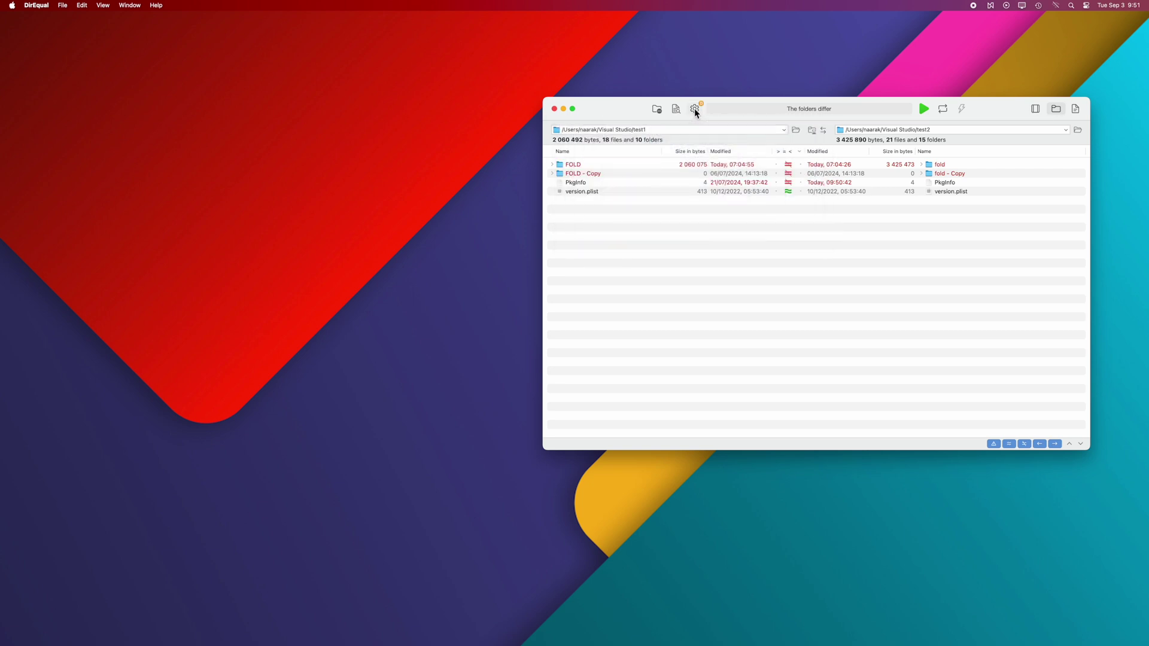
{"action": "left_click", "coordinate": [923, 111]}
Step: Set a 2-second date tolerance and enable a size-difference tolerance with its value and scope
{"action": "left_click", "coordinate": [695, 109]}
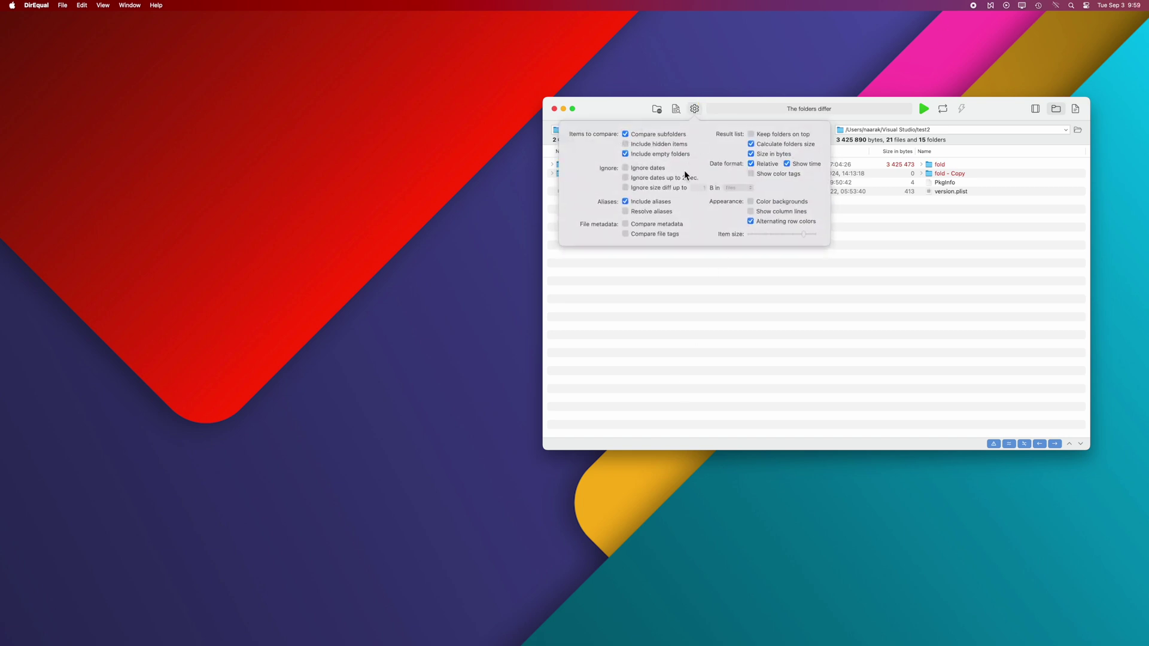
{"action": "left_click", "coordinate": [654, 179]}
{"action": "left_click", "coordinate": [626, 188]}
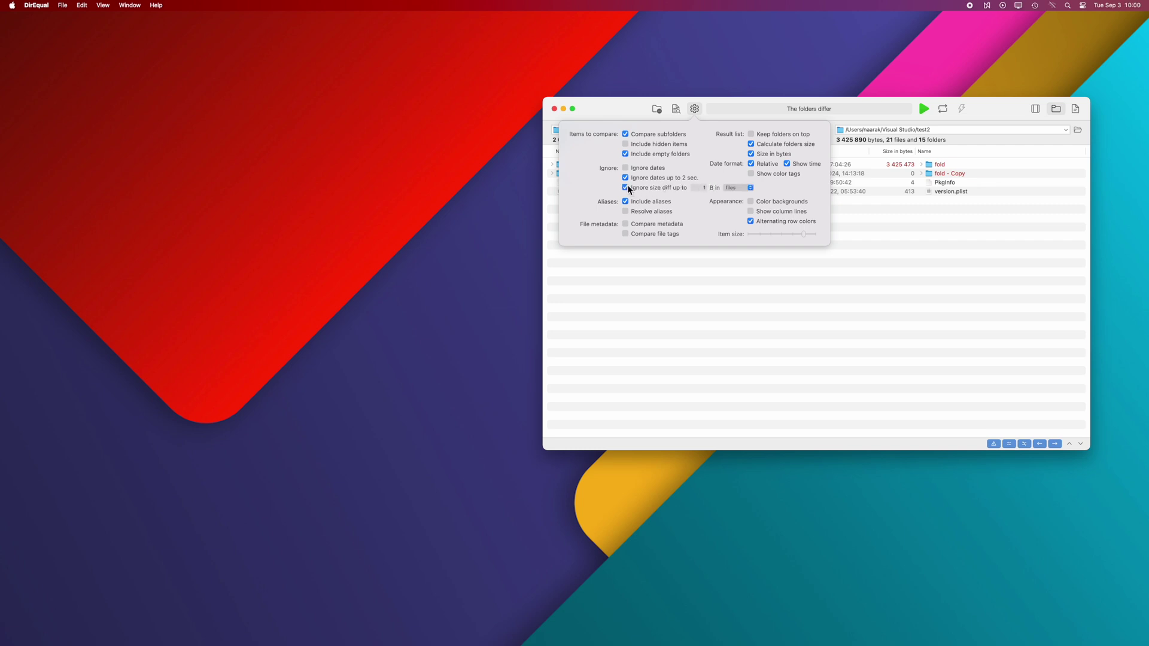
{"action": "left_click", "coordinate": [700, 189]}
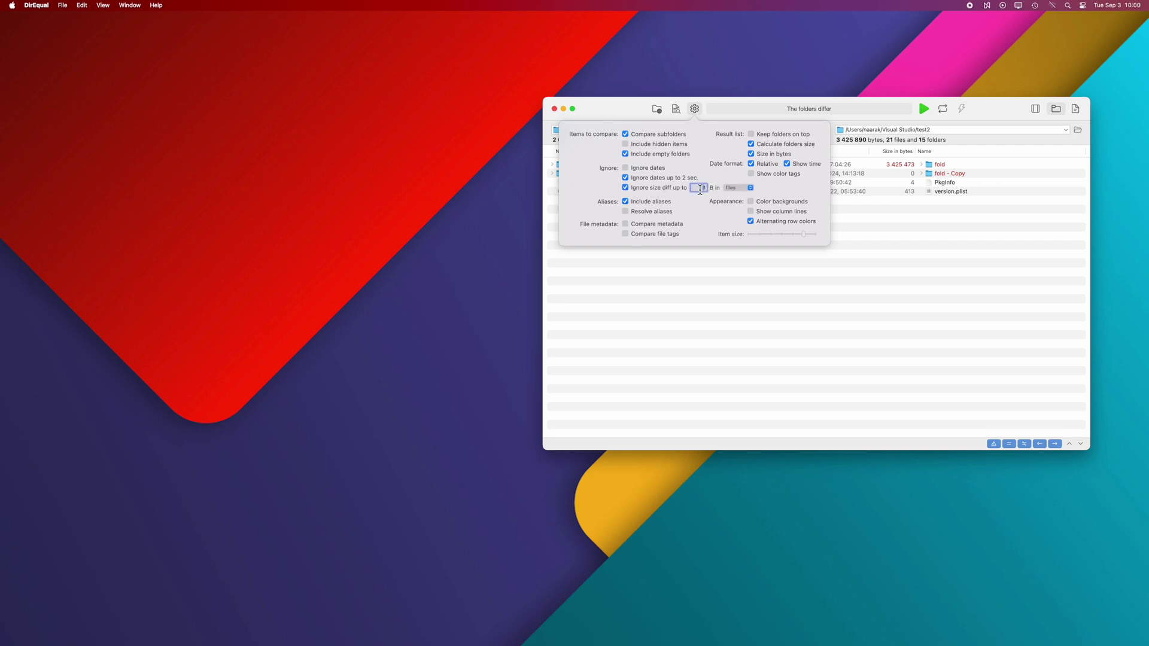
{"action": "left_click", "coordinate": [748, 188]}
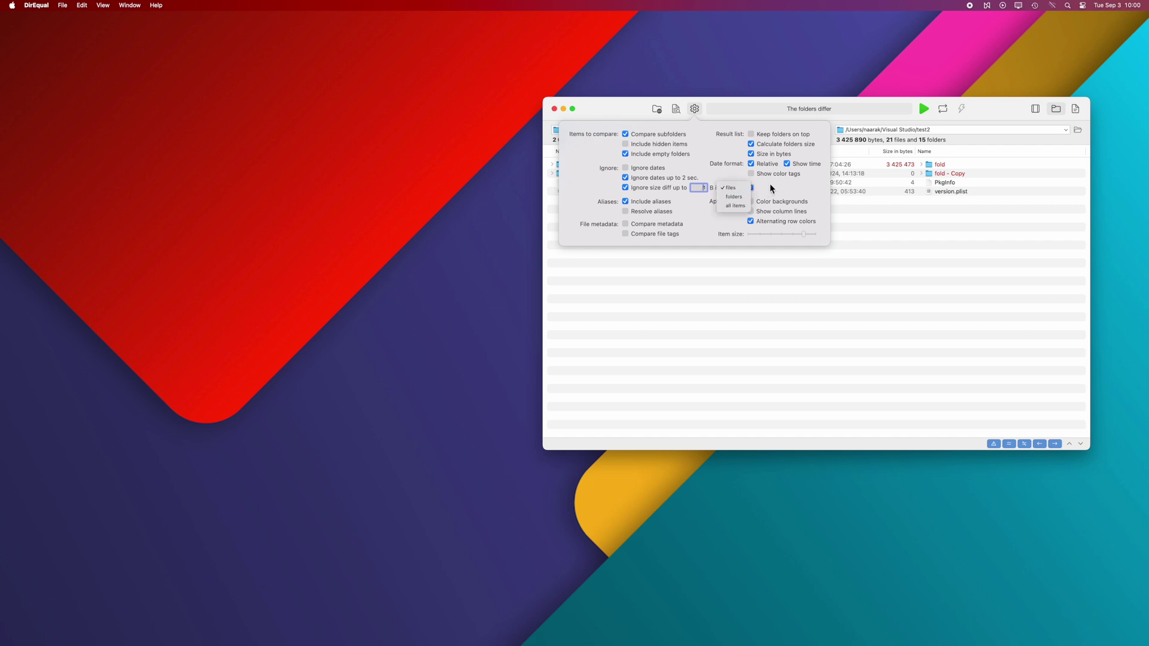
{"action": "left_click", "coordinate": [770, 186]}
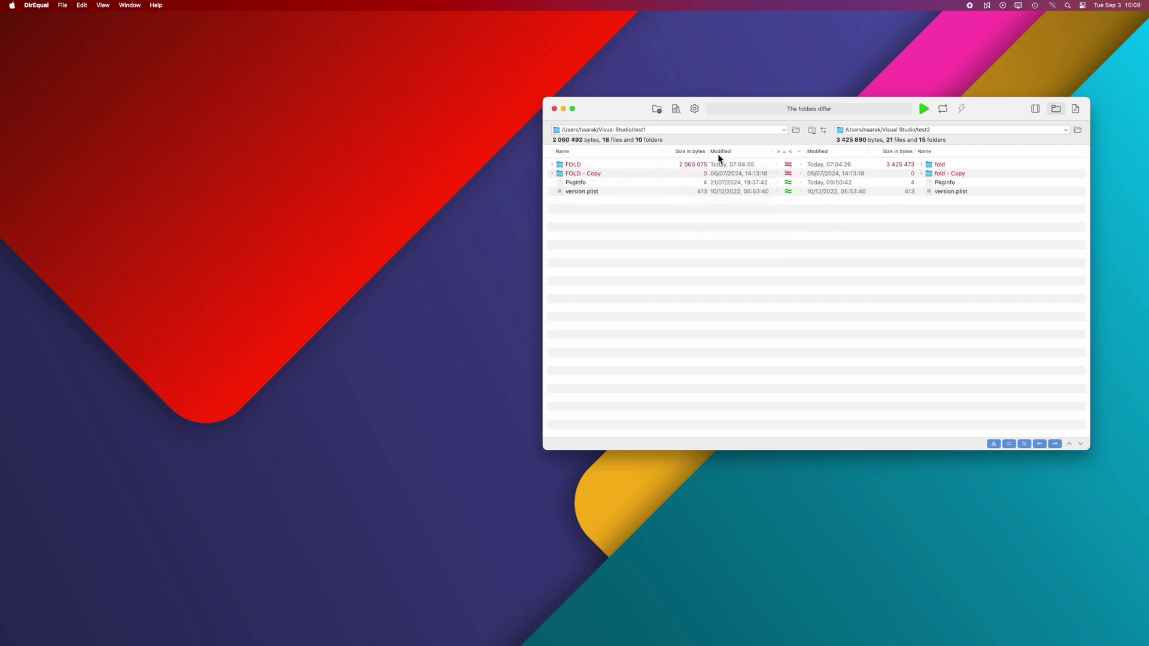
Step: Enable Include aliases, Resolve aliases and Compare metadata in the comparison options
{"action": "left_click", "coordinate": [695, 109]}
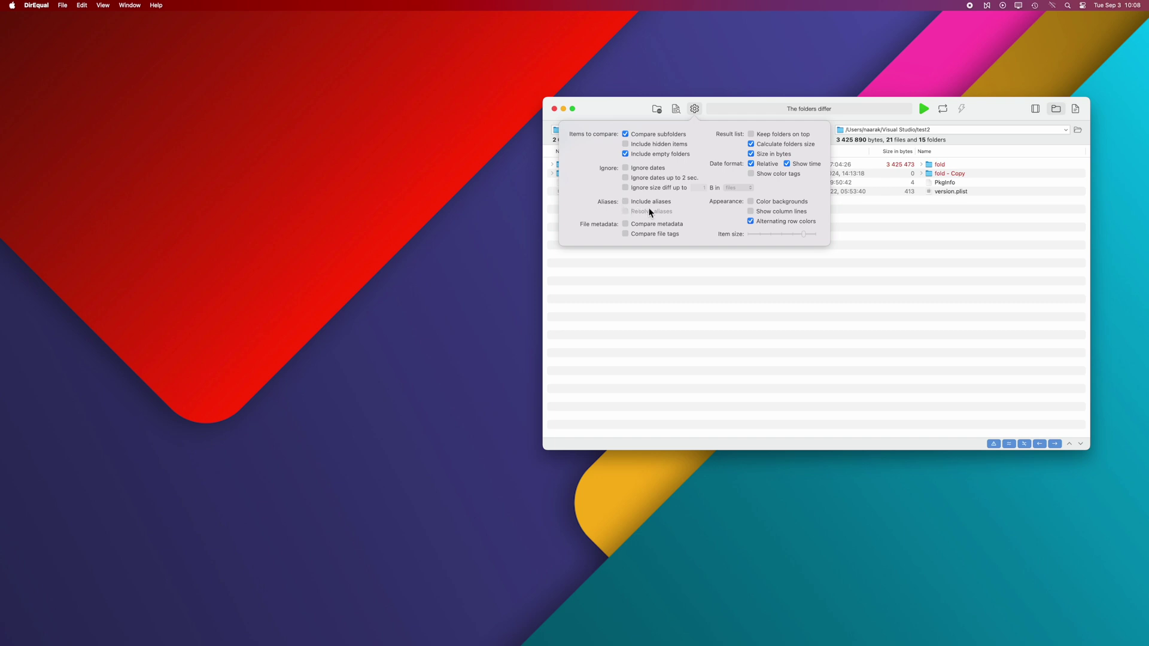
{"action": "left_click", "coordinate": [647, 202]}
{"action": "left_click", "coordinate": [626, 211]}
{"action": "left_click", "coordinate": [654, 226]}
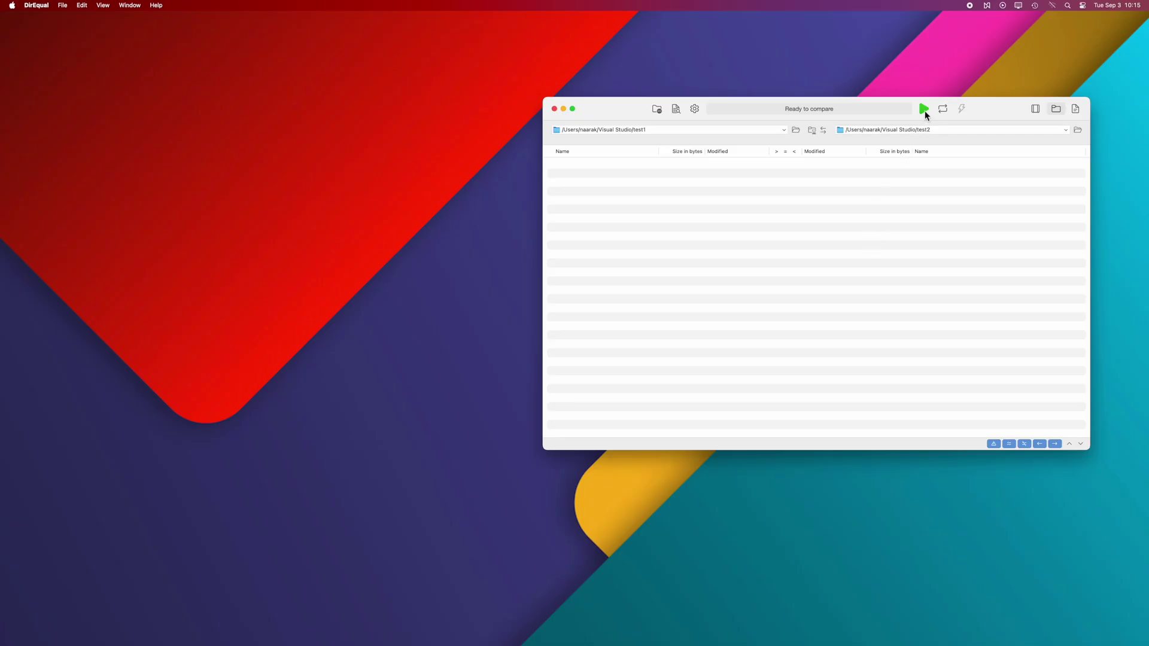
Step: Run the comparison with the new options and expand FOLD and its test1 subfolder
{"action": "left_click", "coordinate": [925, 110]}
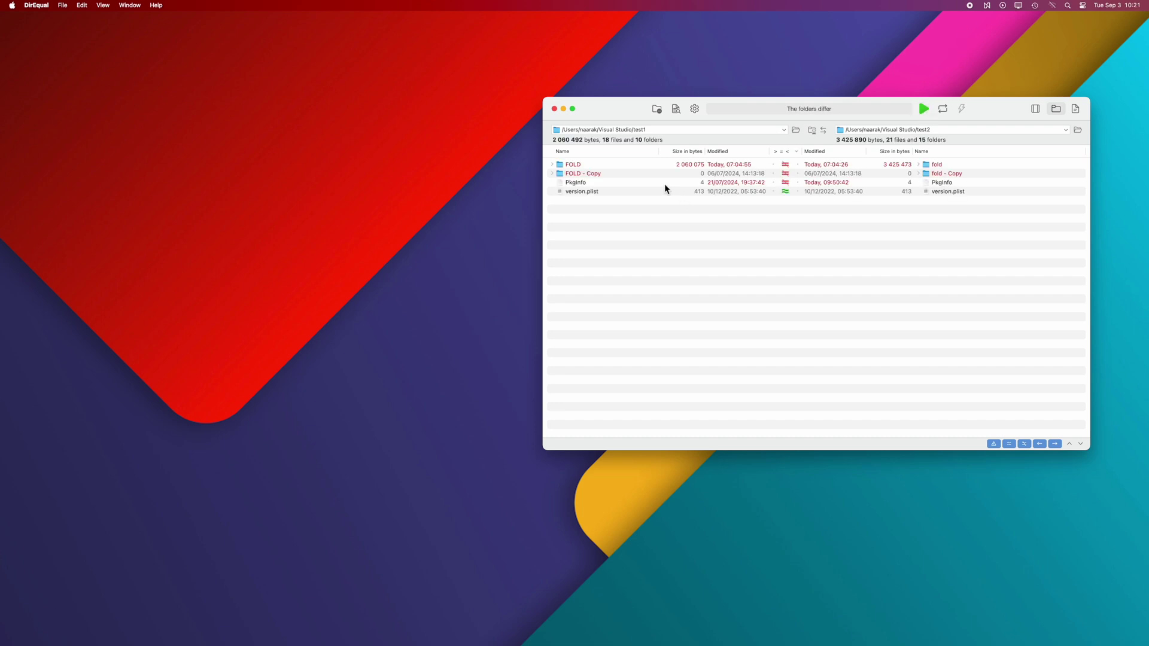
{"action": "left_click", "coordinate": [551, 164]}
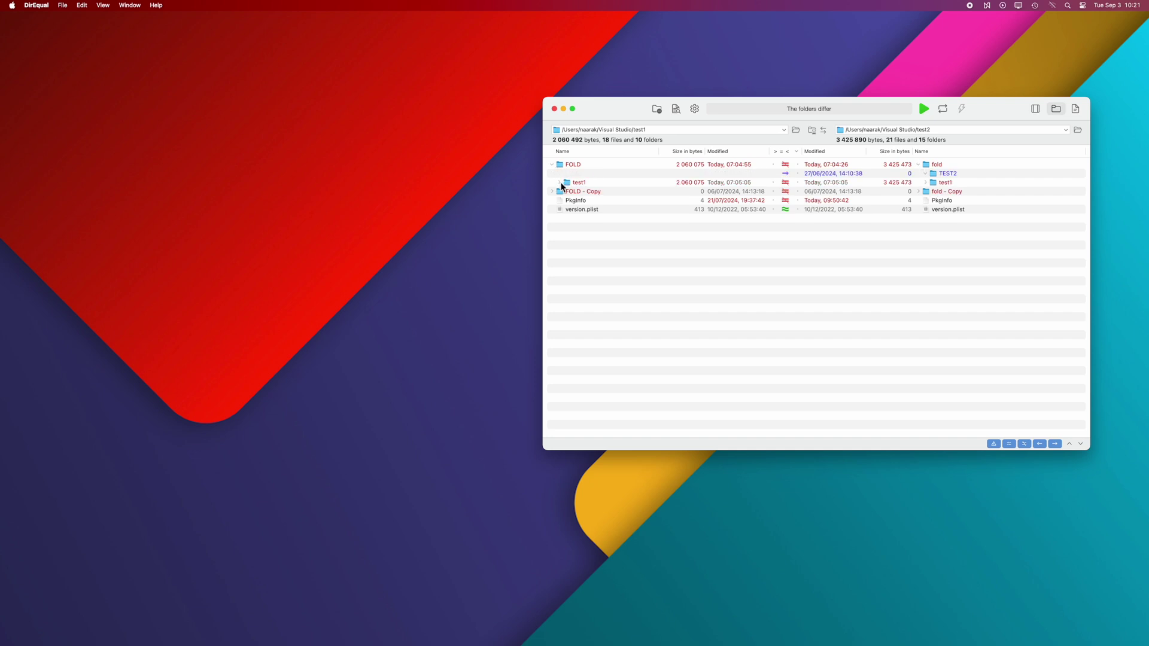
{"action": "left_click", "coordinate": [559, 181]}
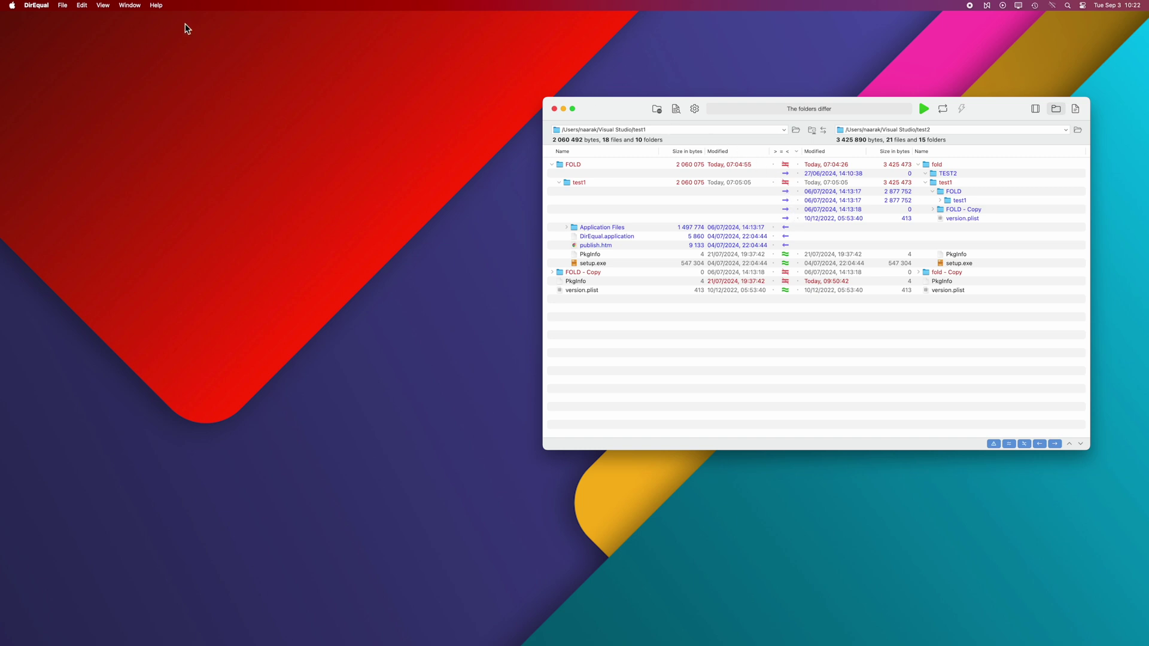
Step: View Help > DirEqual Legend, then Option-click FOLD to expand every nested level
{"action": "left_click", "coordinate": [158, 6]}
{"action": "left_click", "coordinate": [167, 39]}
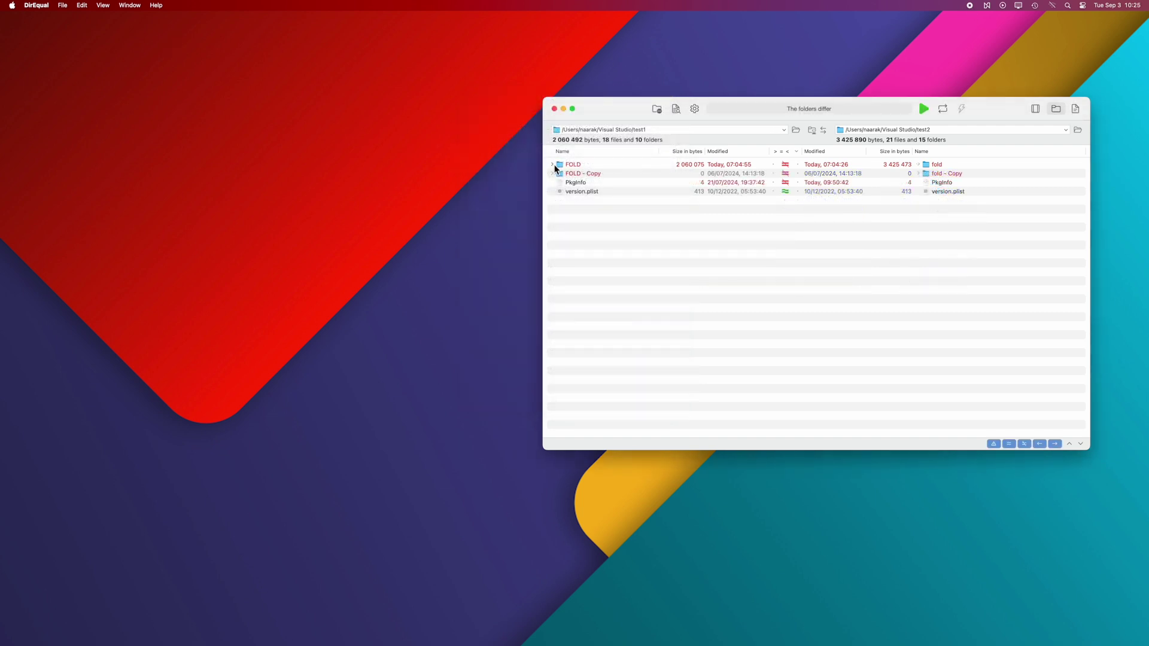
{"action": "left_click", "coordinate": [553, 165]}
{"action": "left_click", "coordinate": [553, 164]}
{"action": "key", "text": "alt"}
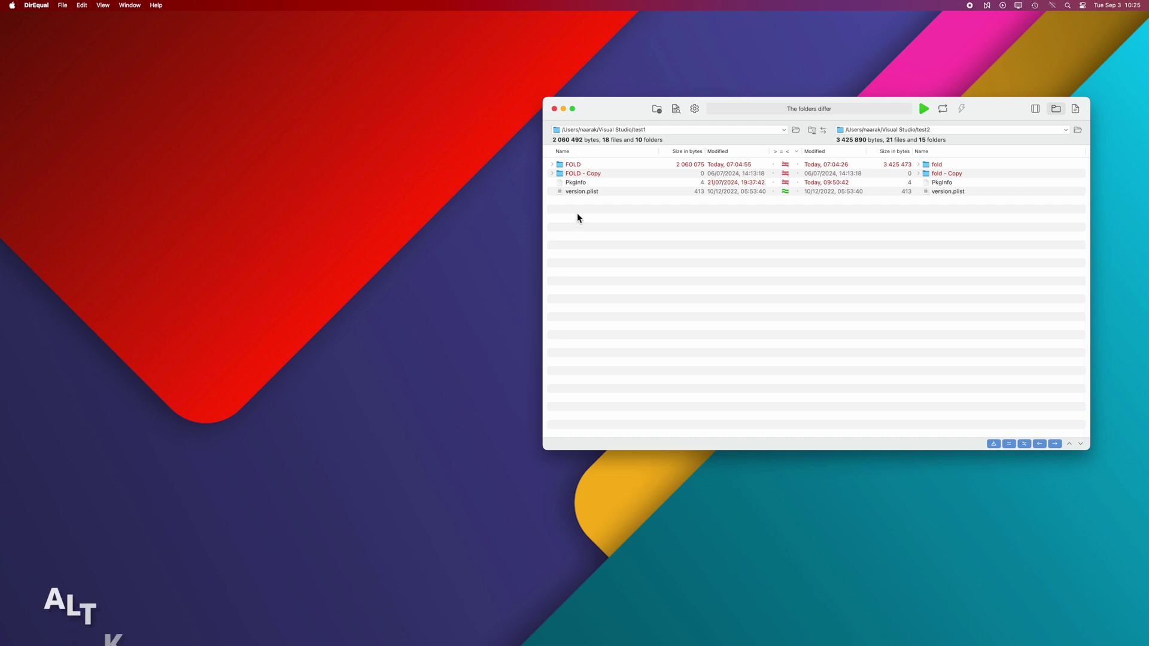
{"action": "left_click", "coordinate": [552, 165], "text": "alt"}
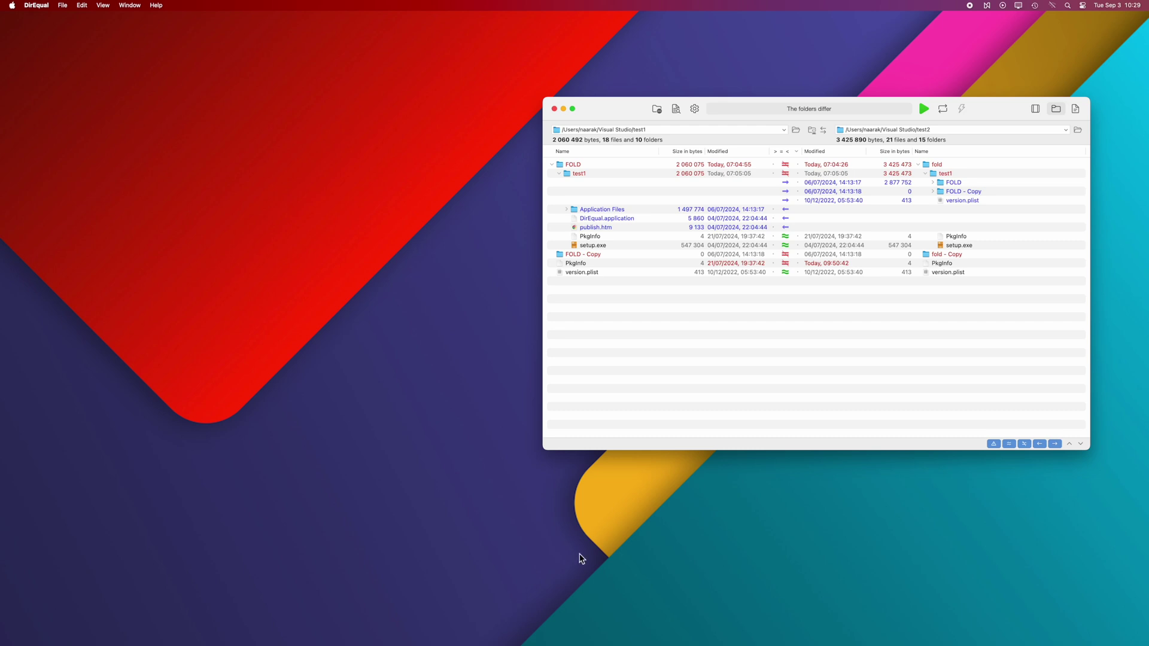
{"action": "left_click", "coordinate": [1011, 443]}
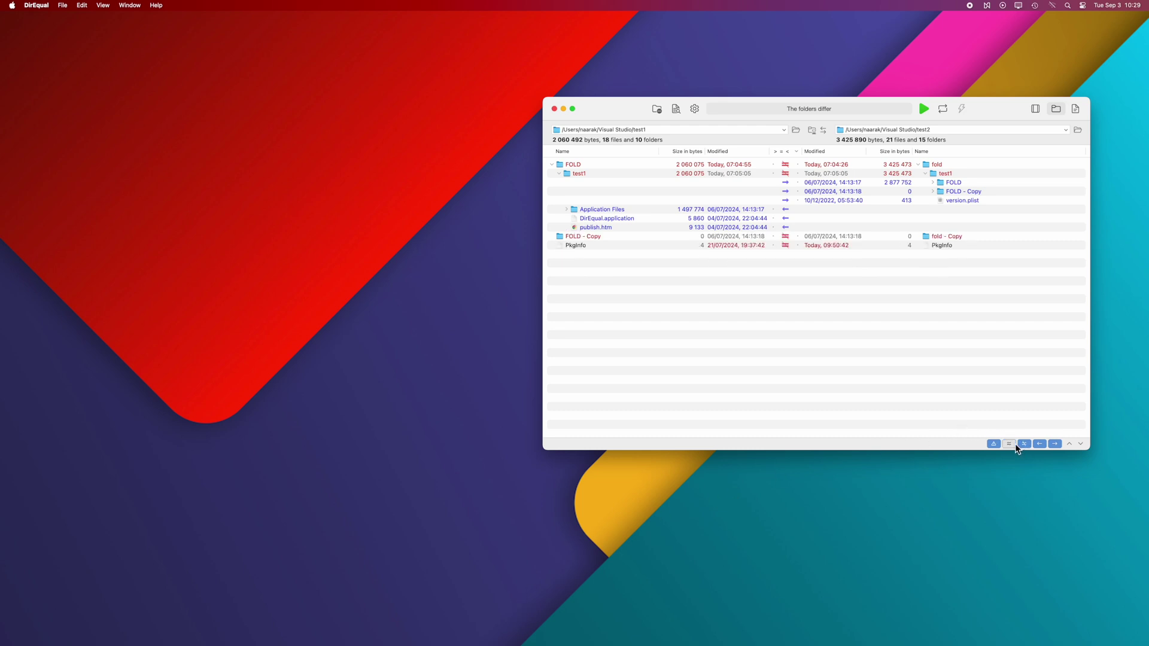
{"action": "left_click", "coordinate": [1015, 444]}
{"action": "left_click", "coordinate": [1014, 444]}
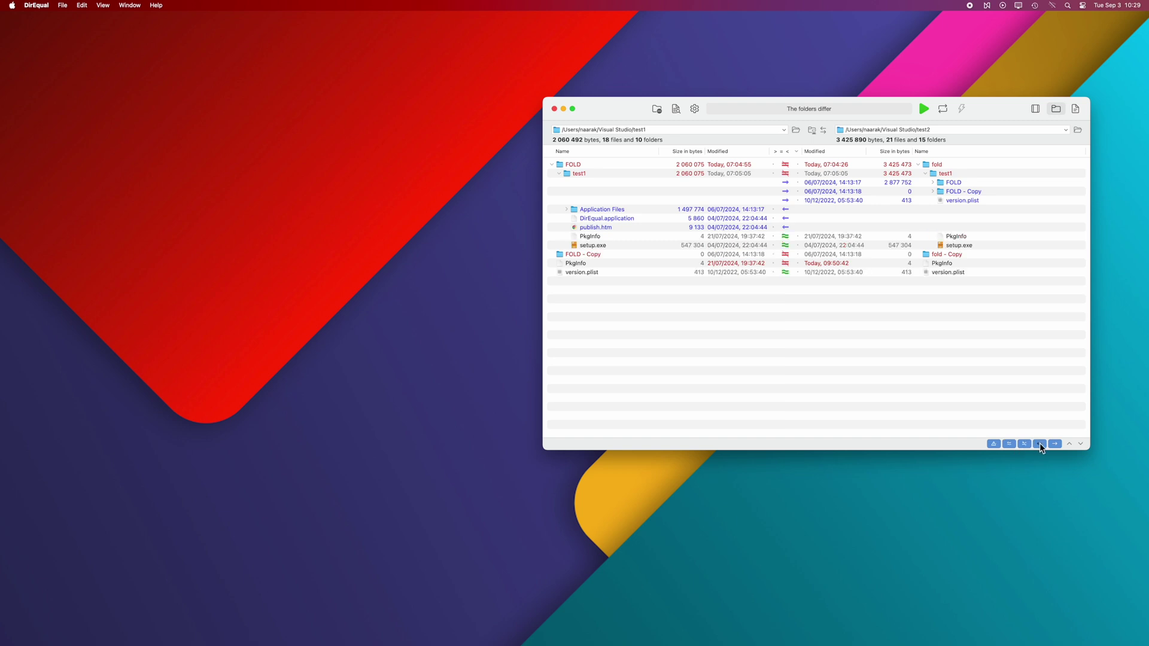
{"action": "left_click", "coordinate": [1039, 444]}
{"action": "left_click", "coordinate": [1039, 444]}
{"action": "left_click", "coordinate": [1039, 444]}
{"action": "left_click", "coordinate": [1055, 444]}
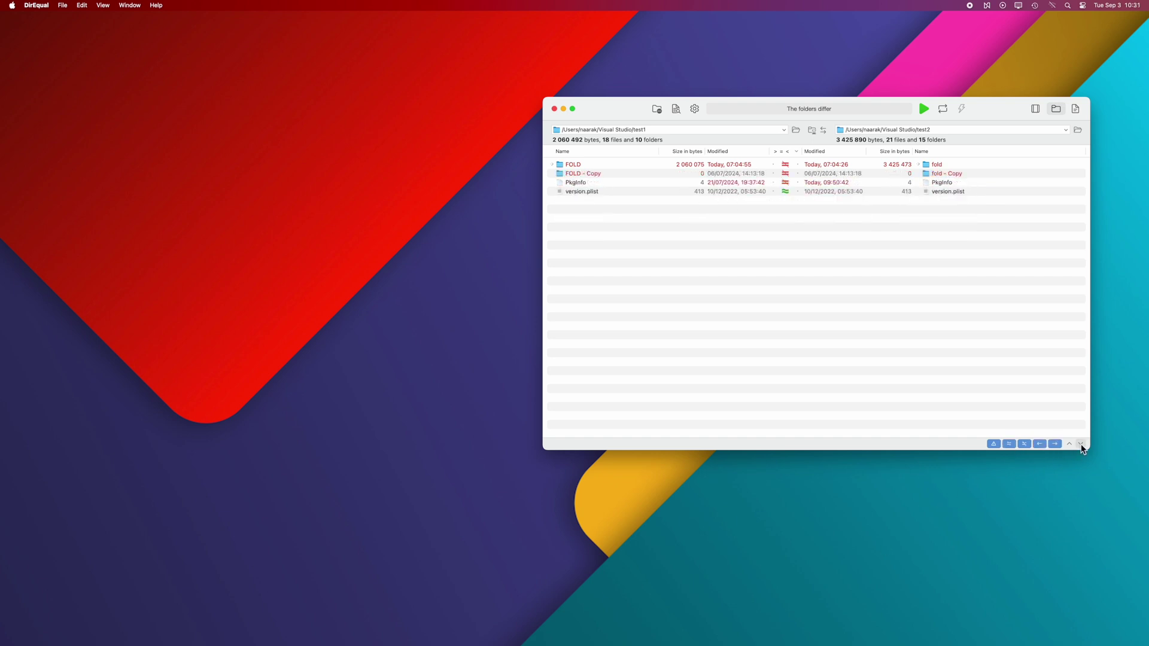
{"action": "left_click", "coordinate": [1081, 444]}
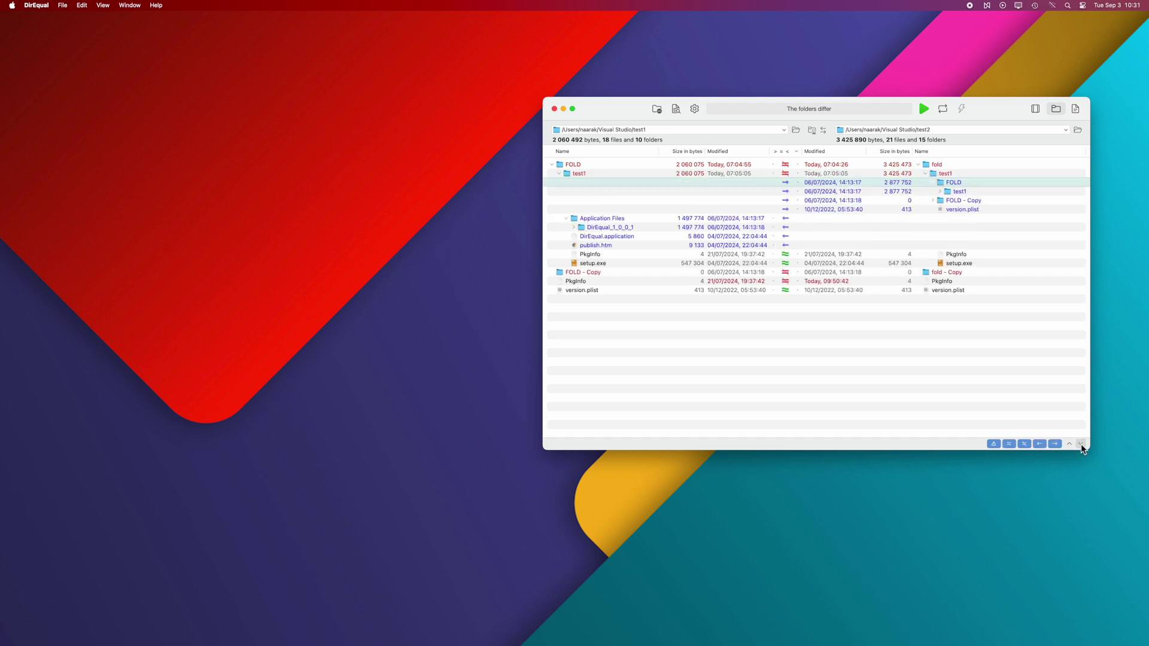
{"action": "left_click", "coordinate": [1081, 444]}
{"action": "left_click", "coordinate": [1081, 444]}
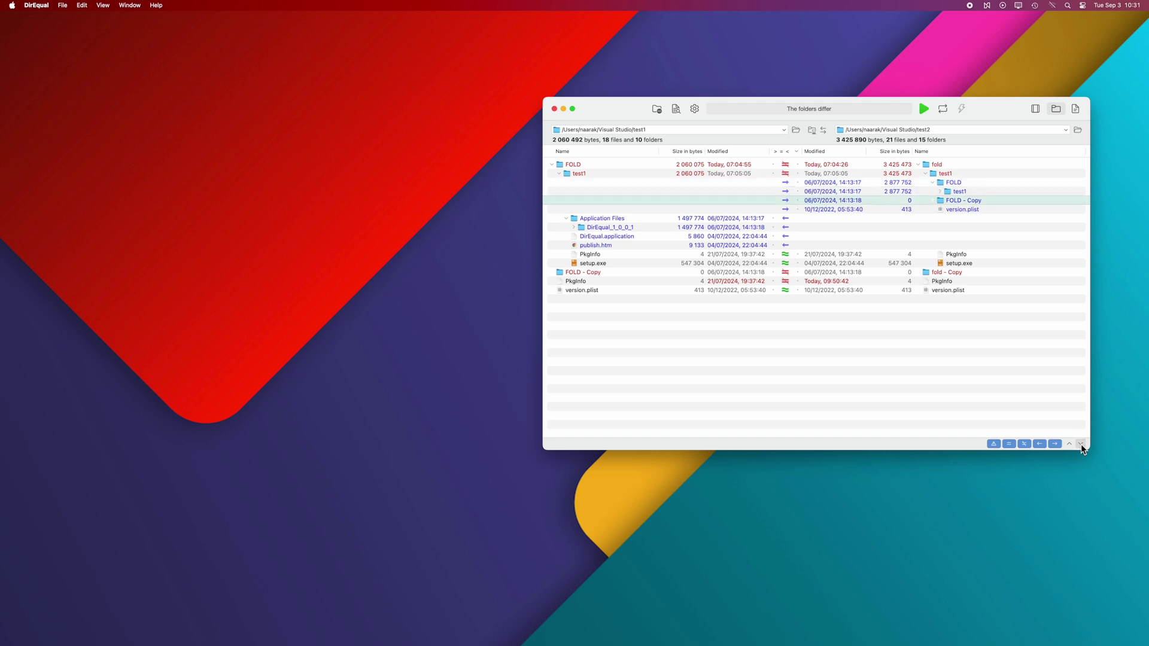
{"action": "left_click", "coordinate": [1081, 444]}
{"action": "left_click", "coordinate": [1081, 444]}
{"action": "left_click", "coordinate": [1081, 444]}
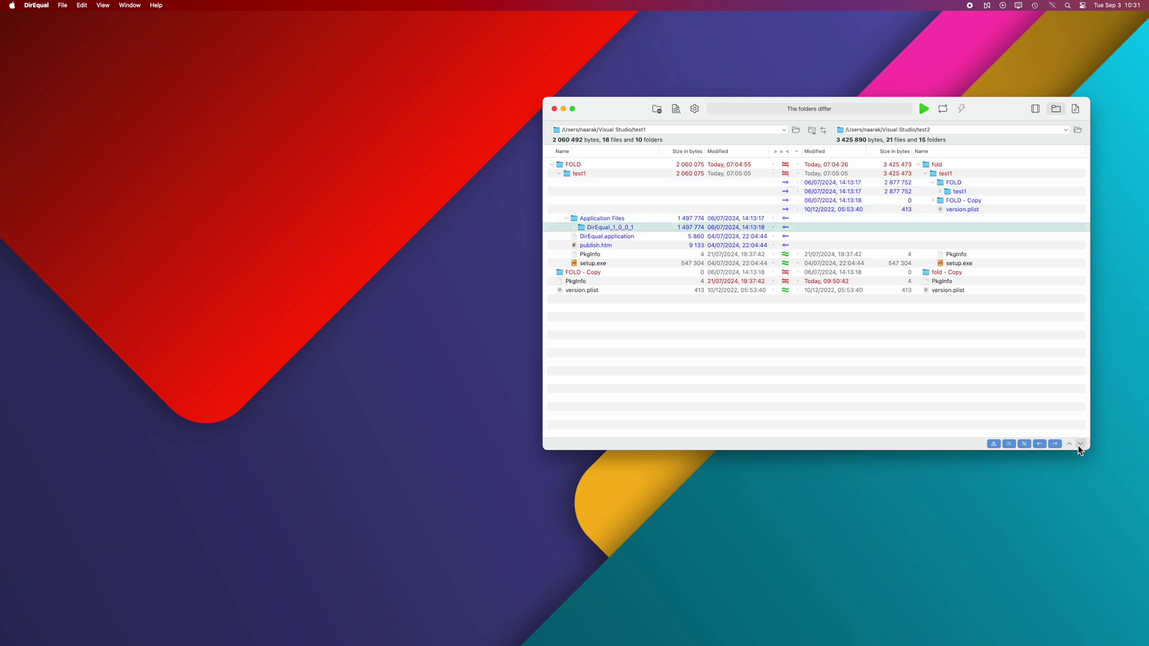
{"action": "left_click", "coordinate": [1069, 444]}
{"action": "left_click", "coordinate": [1069, 444]}
{"action": "left_click", "coordinate": [1069, 444]}
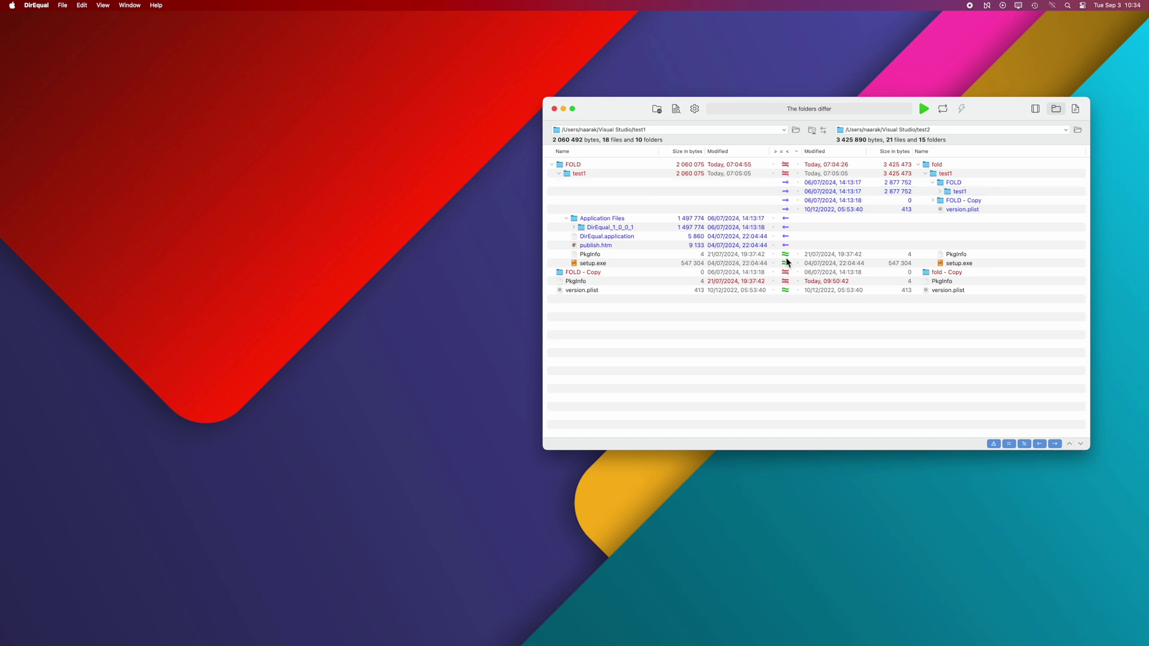
Step: View the detailed comparisons of PkgInfo, setup.exe and FOLD - Copy
{"action": "left_click", "coordinate": [786, 256]}
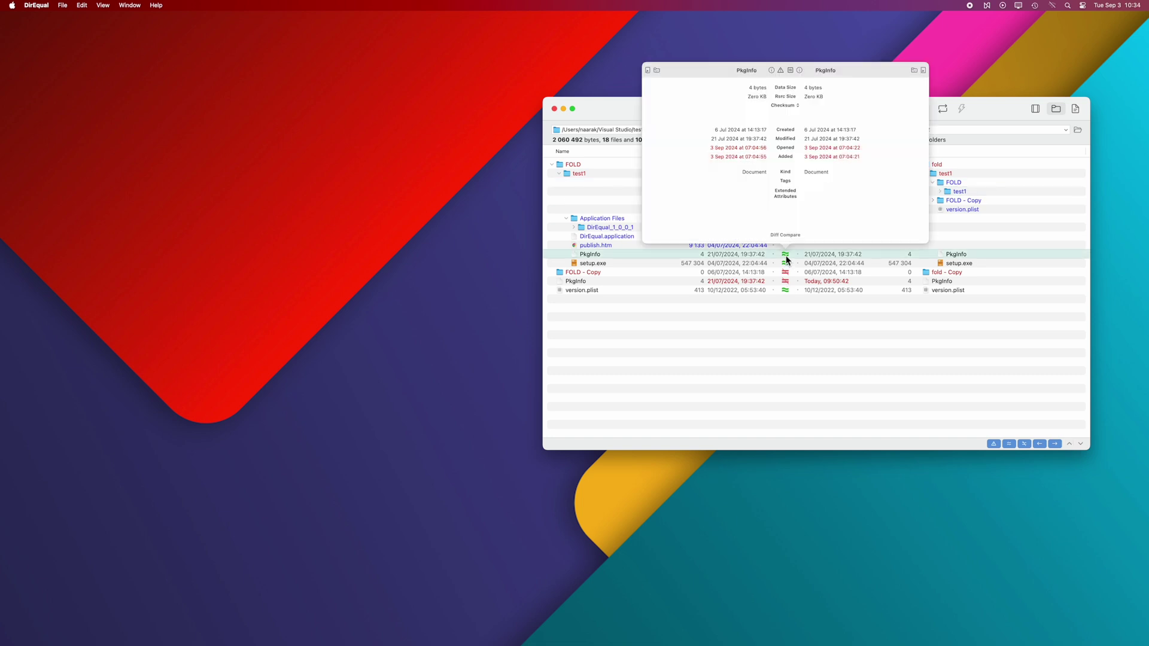
{"action": "left_click", "coordinate": [786, 264]}
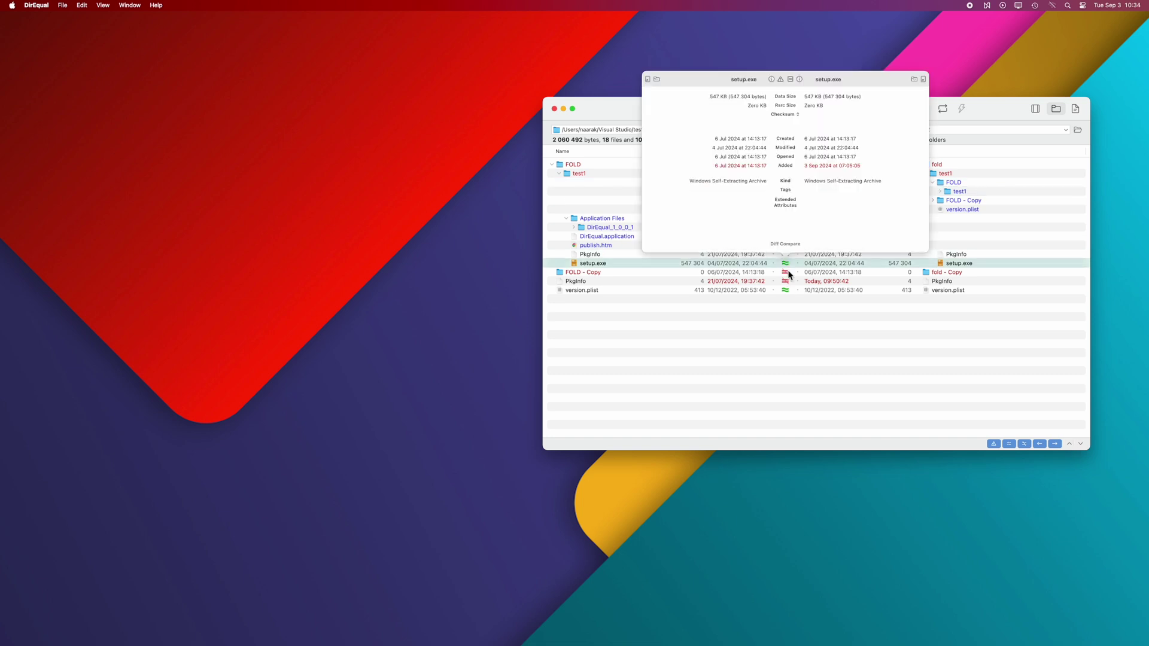
{"action": "left_click", "coordinate": [787, 273]}
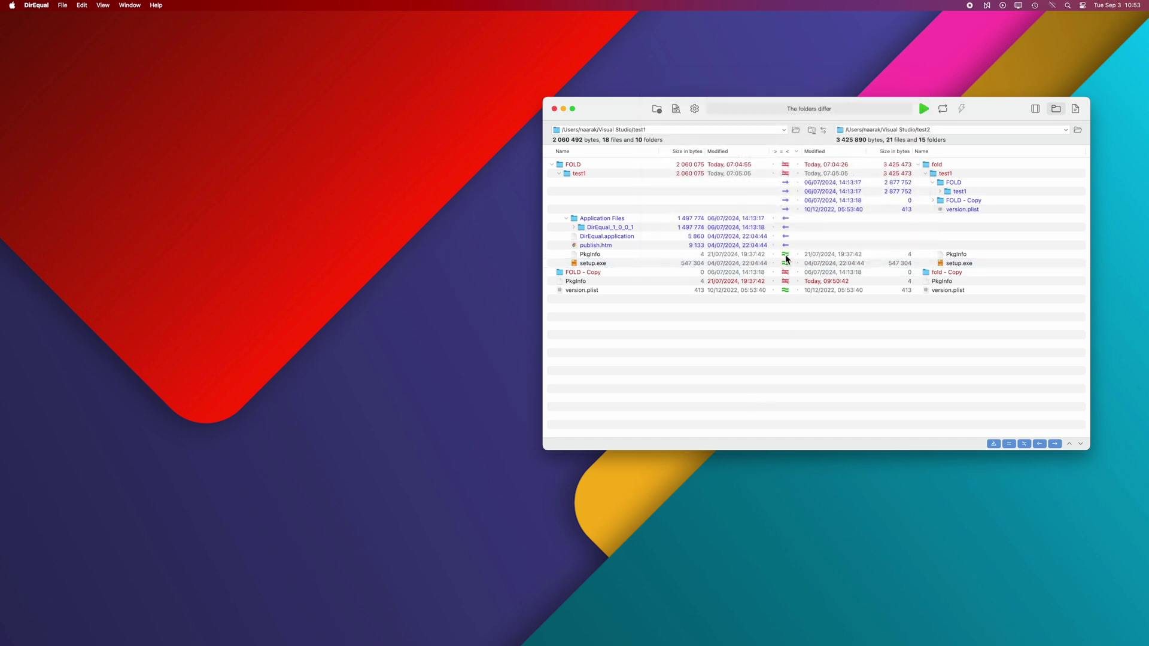
{"action": "left_click", "coordinate": [786, 259]}
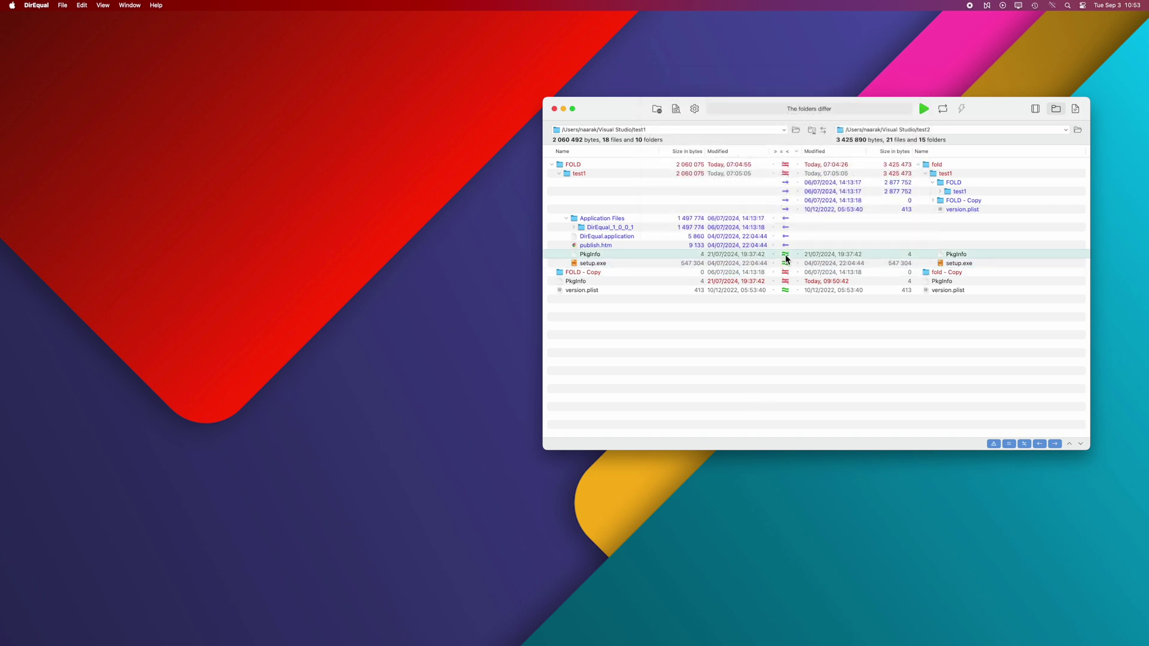
Step: Mark all of test1's contents to sync into test2 and hide the similar items
{"action": "left_click", "coordinate": [804, 320]}
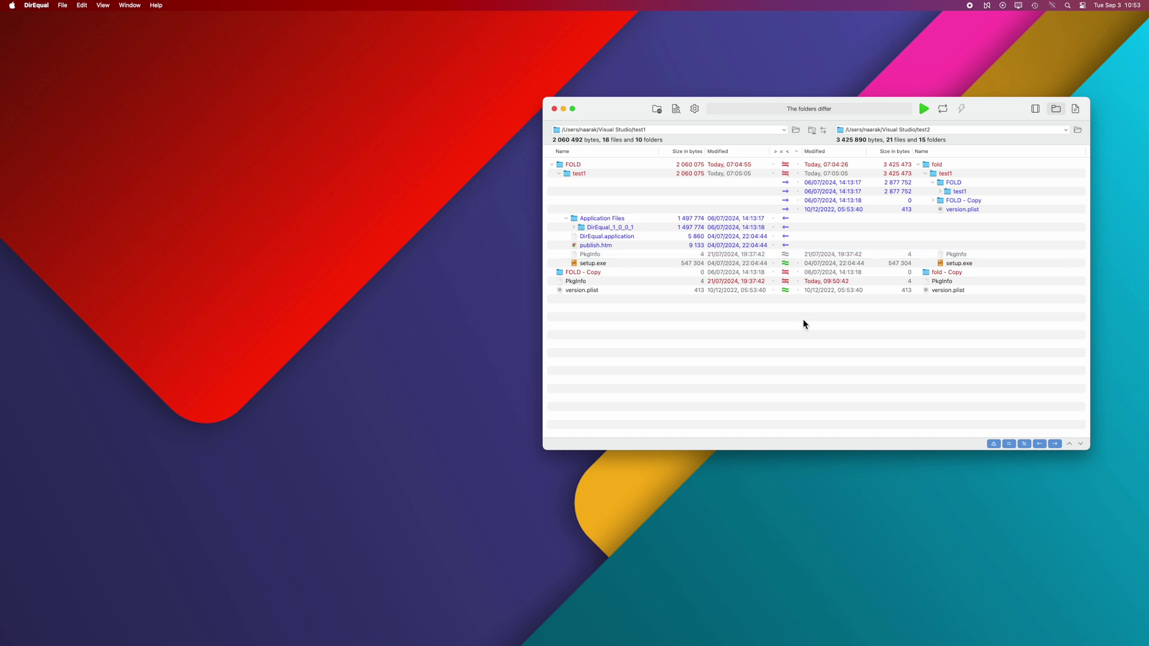
{"action": "left_click", "coordinate": [774, 174]}
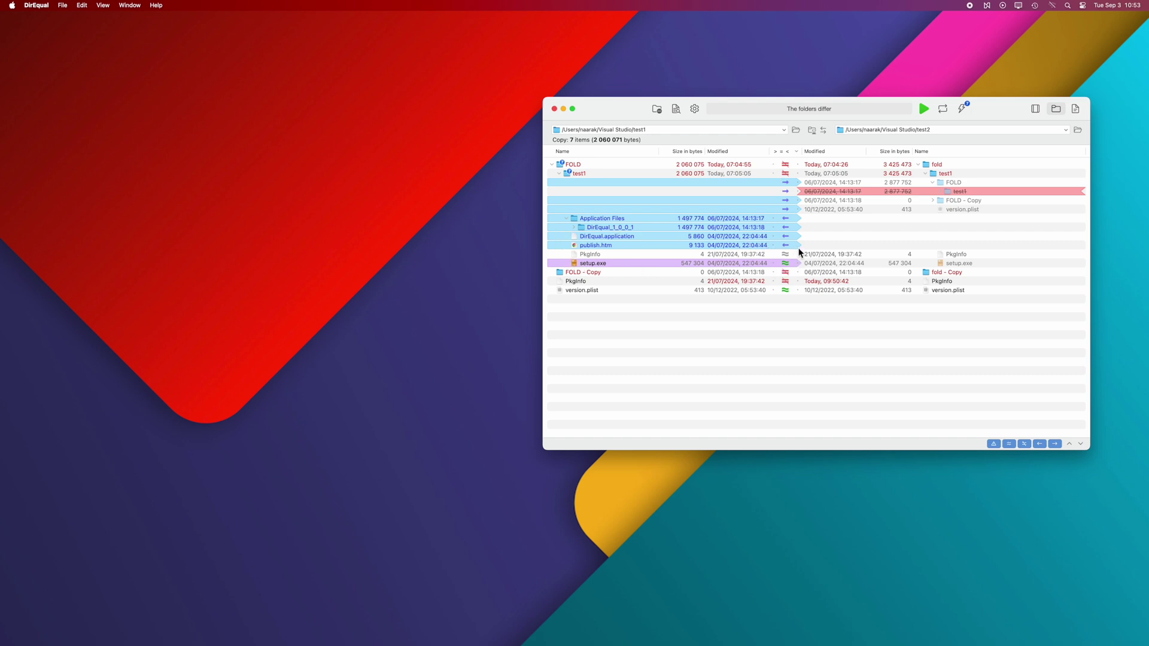
{"action": "left_click", "coordinate": [994, 443]}
Step: Toggle the similar-items filter off and back on so similar items stay visible
{"action": "left_click", "coordinate": [994, 444]}
{"action": "left_click", "coordinate": [995, 445]}
{"action": "left_click", "coordinate": [995, 445]}
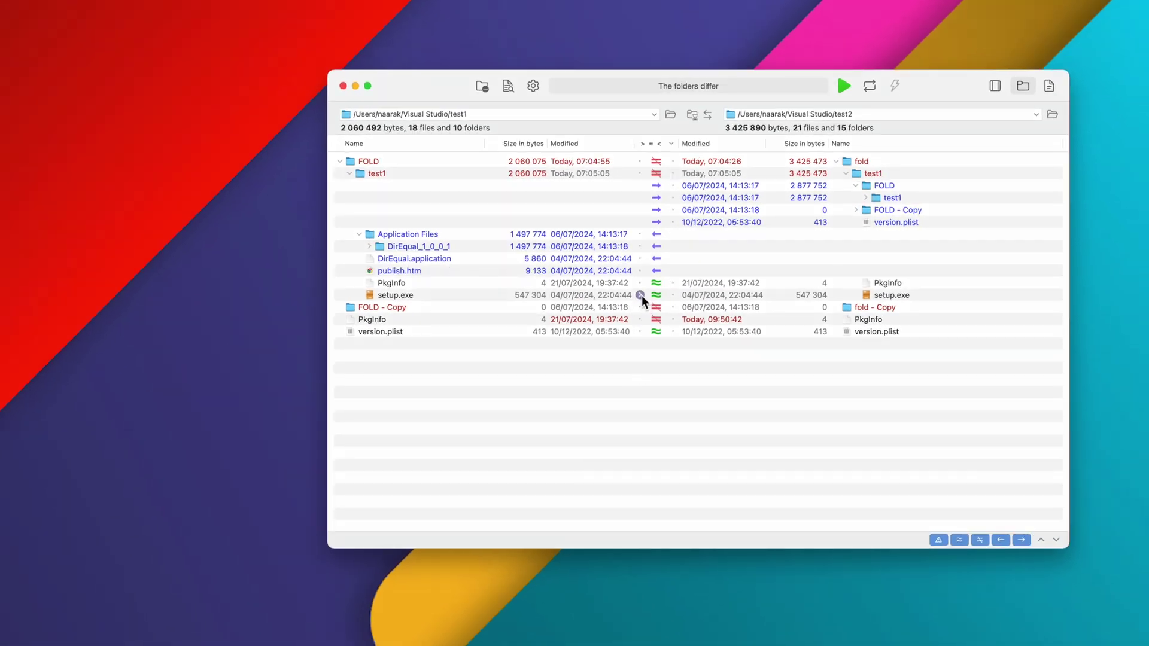
Step: Queue setup.exe, PkgInfo and both DirEqual items into test2, version.plist and FOLD - Copy into test1
{"action": "left_click", "coordinate": [640, 295]}
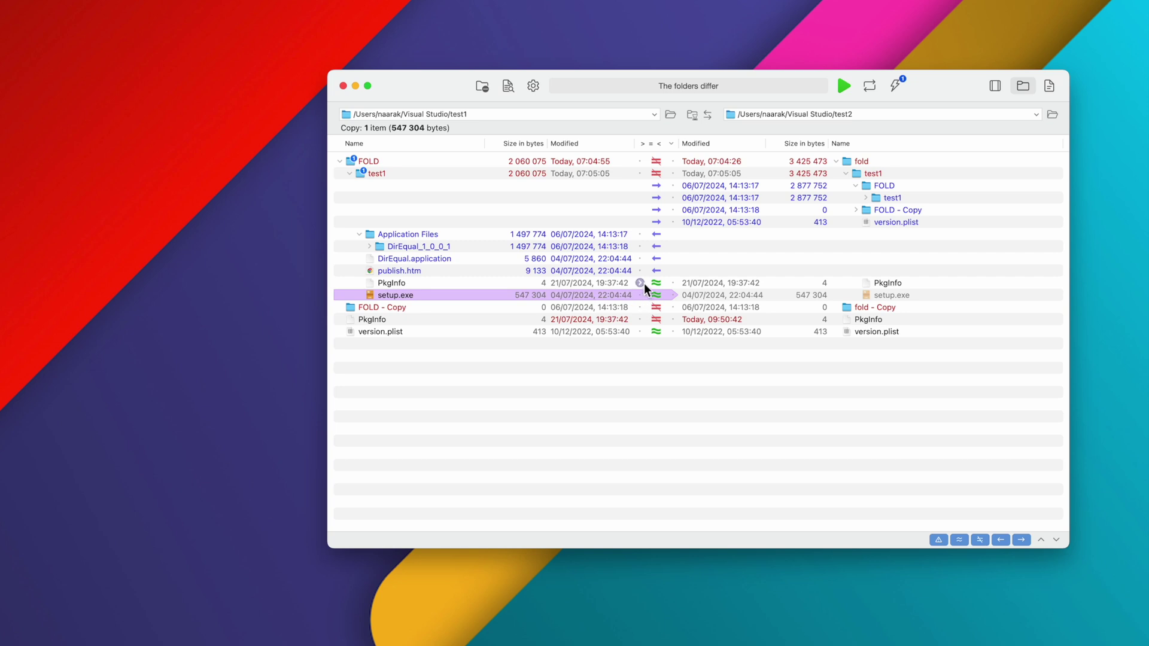
{"action": "left_click", "coordinate": [640, 283]}
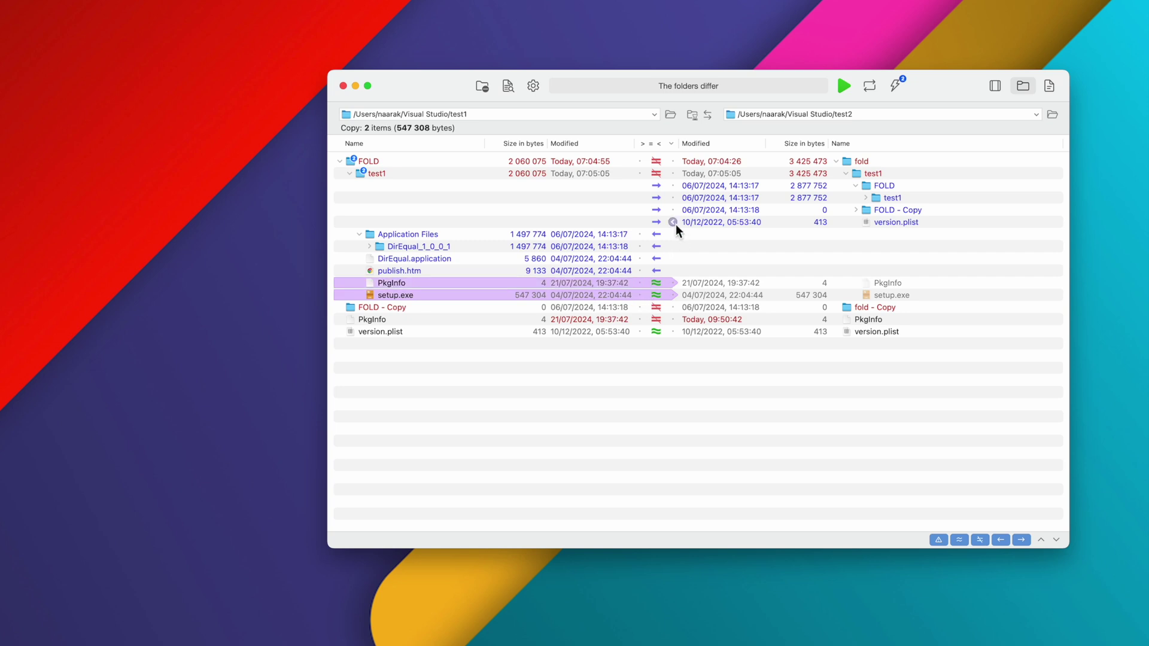
{"action": "left_click", "coordinate": [674, 222]}
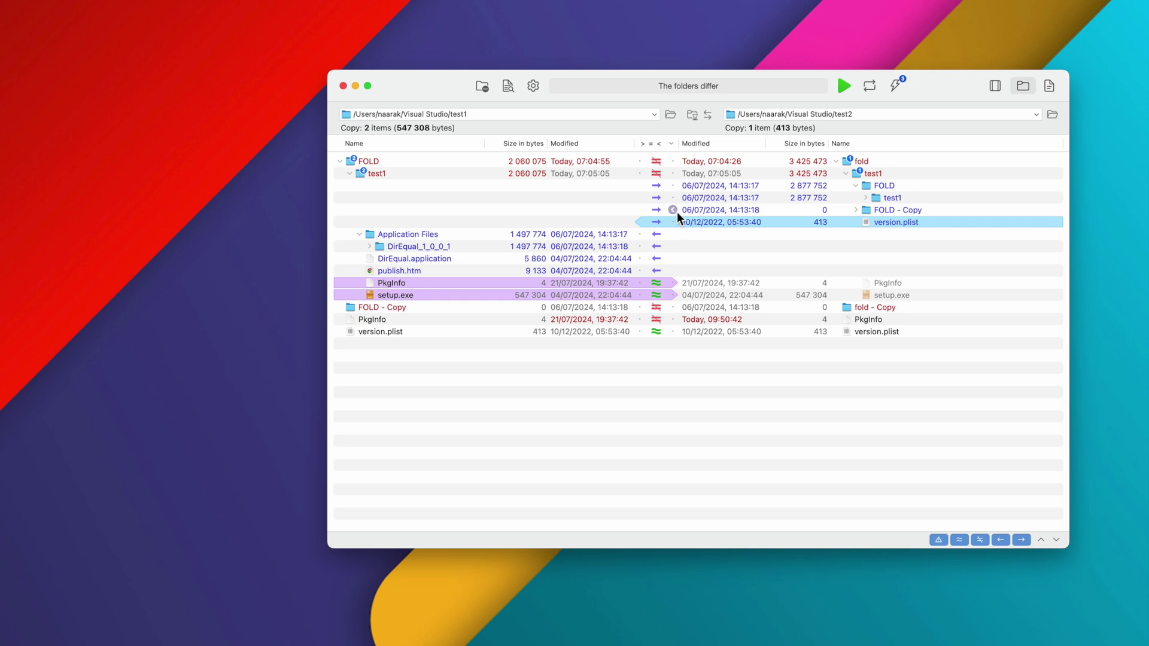
{"action": "left_click", "coordinate": [673, 210]}
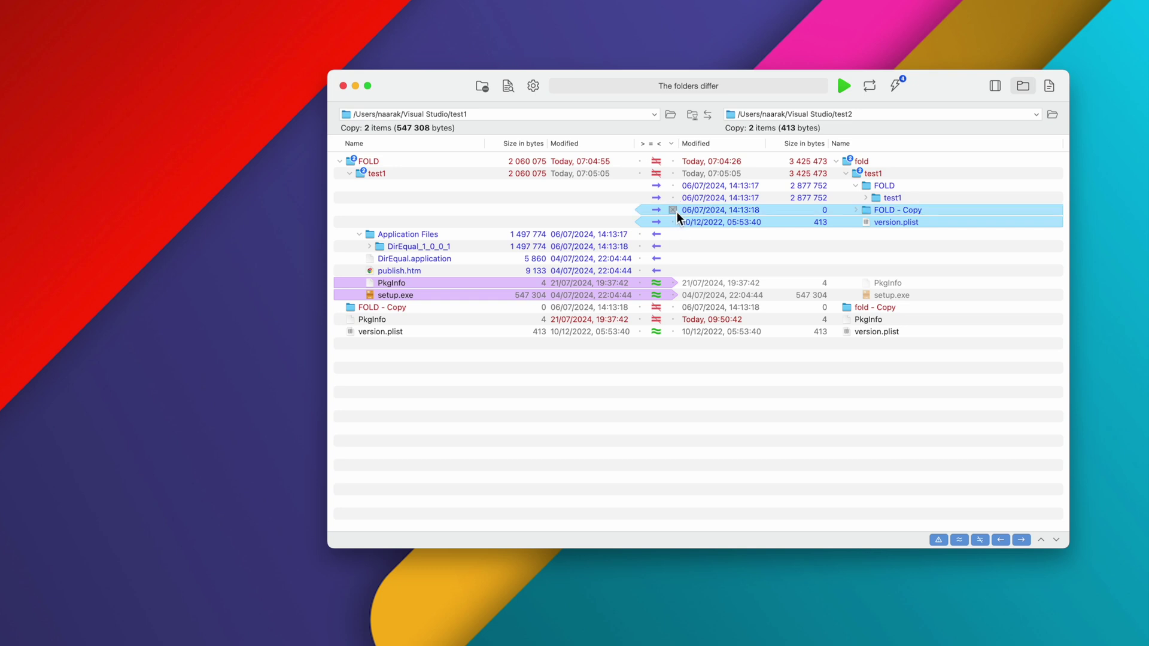
{"action": "left_click", "coordinate": [640, 246]}
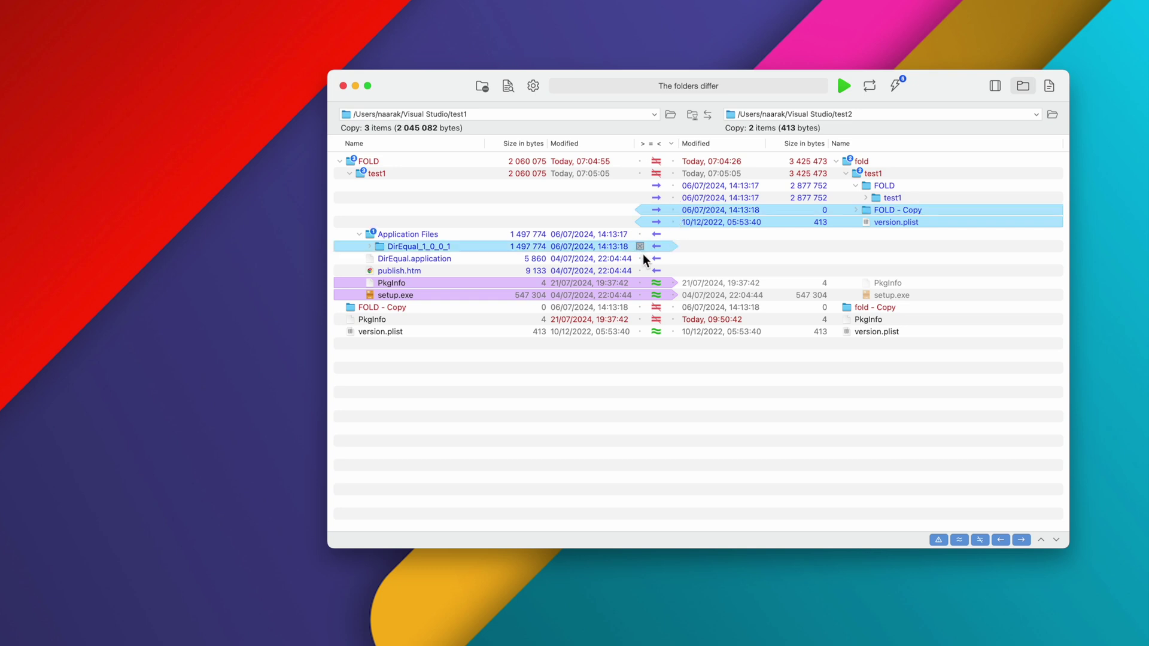
{"action": "left_click", "coordinate": [640, 259]}
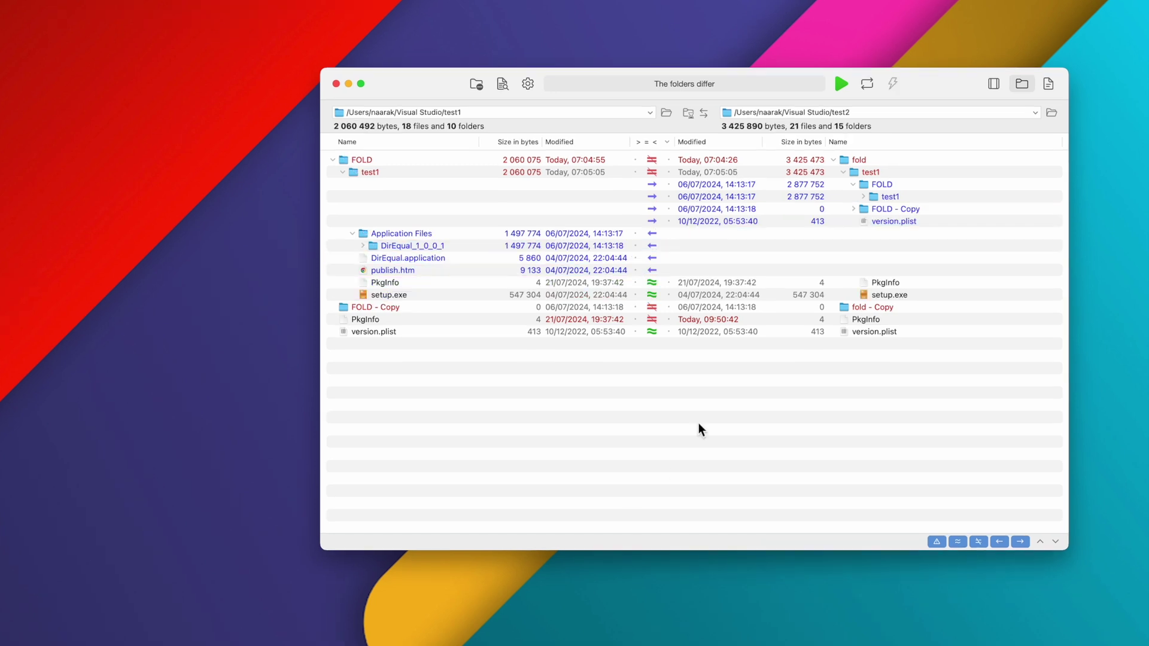
{"action": "key", "text": "alt"}
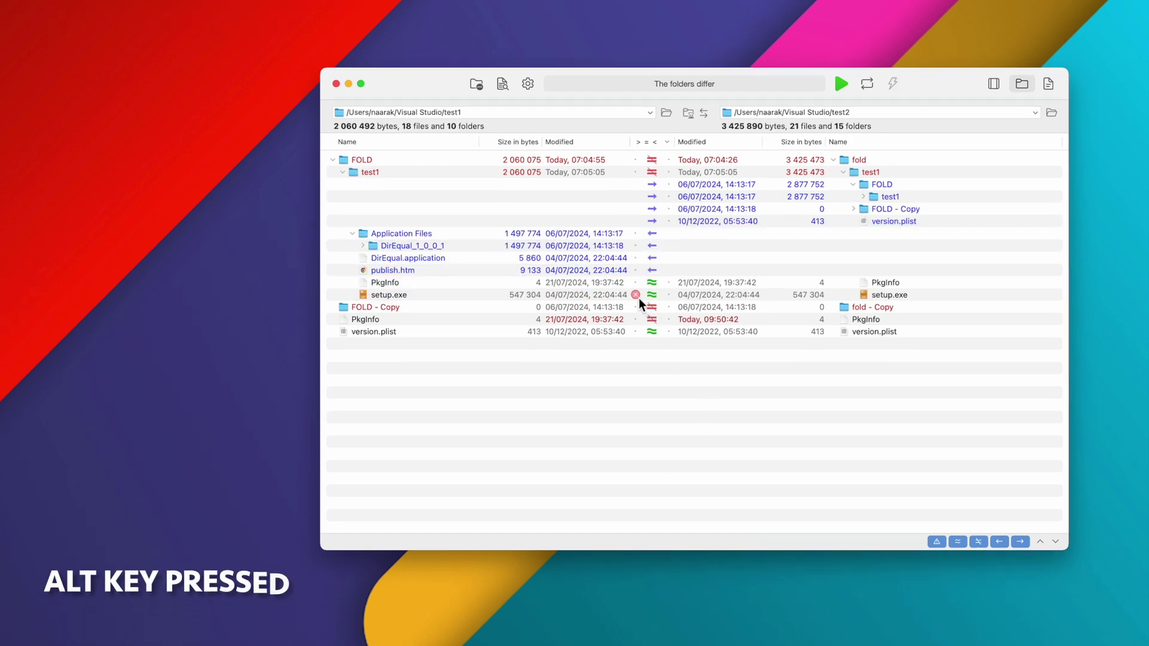
{"action": "left_click", "coordinate": [637, 296], "text": "alt"}
{"action": "left_click", "coordinate": [638, 246], "text": "alt"}
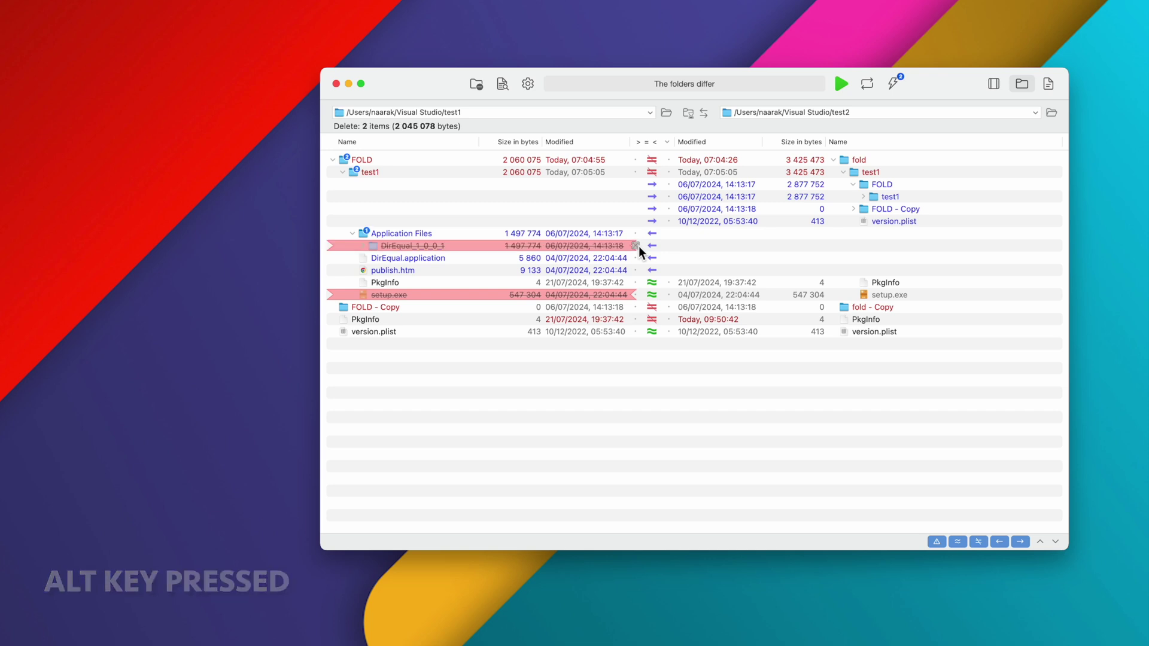
{"action": "left_click", "coordinate": [634, 306], "text": "shift"}
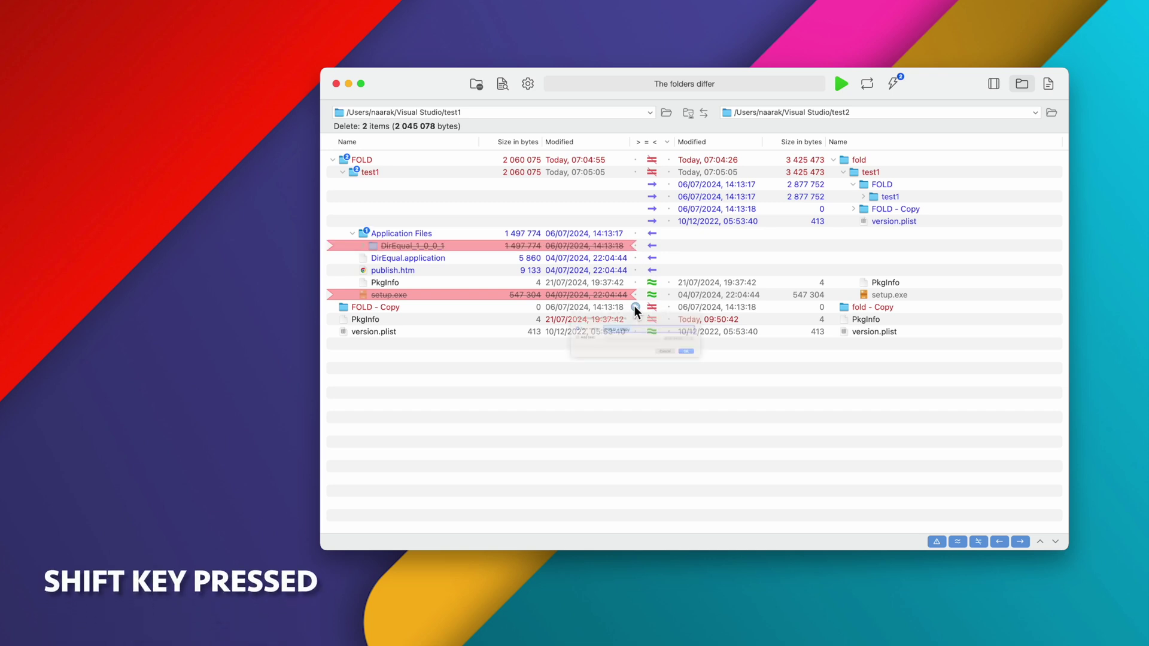
{"action": "key", "text": "Right"}
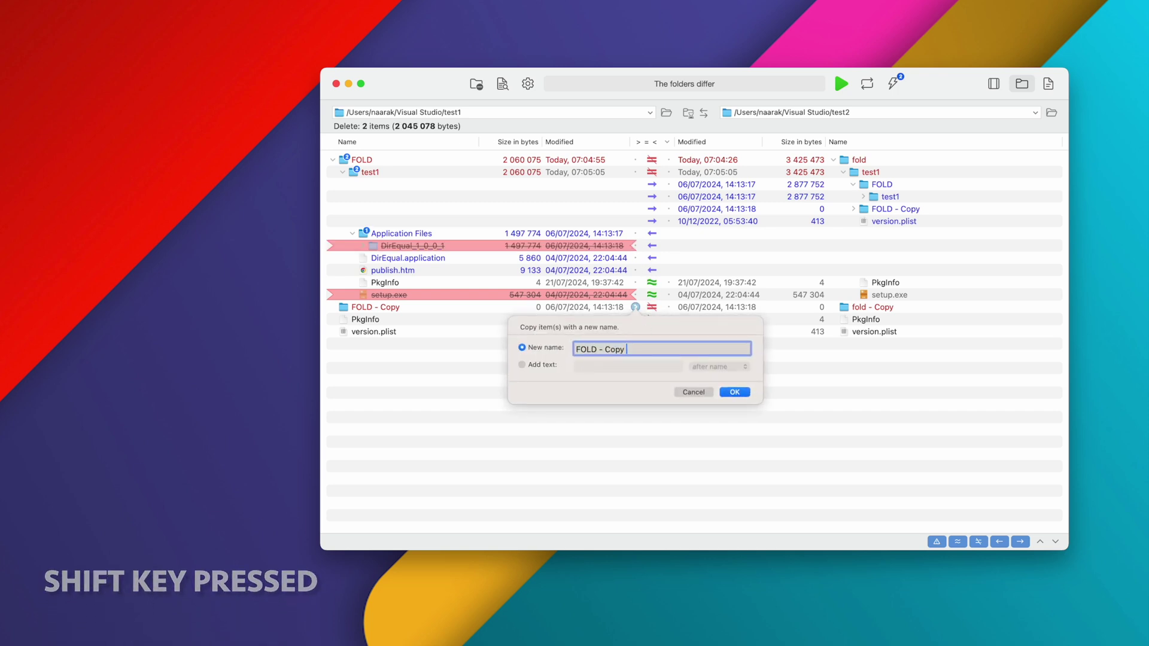
{"action": "type", "text": "2"}
{"action": "left_click", "coordinate": [735, 393]}
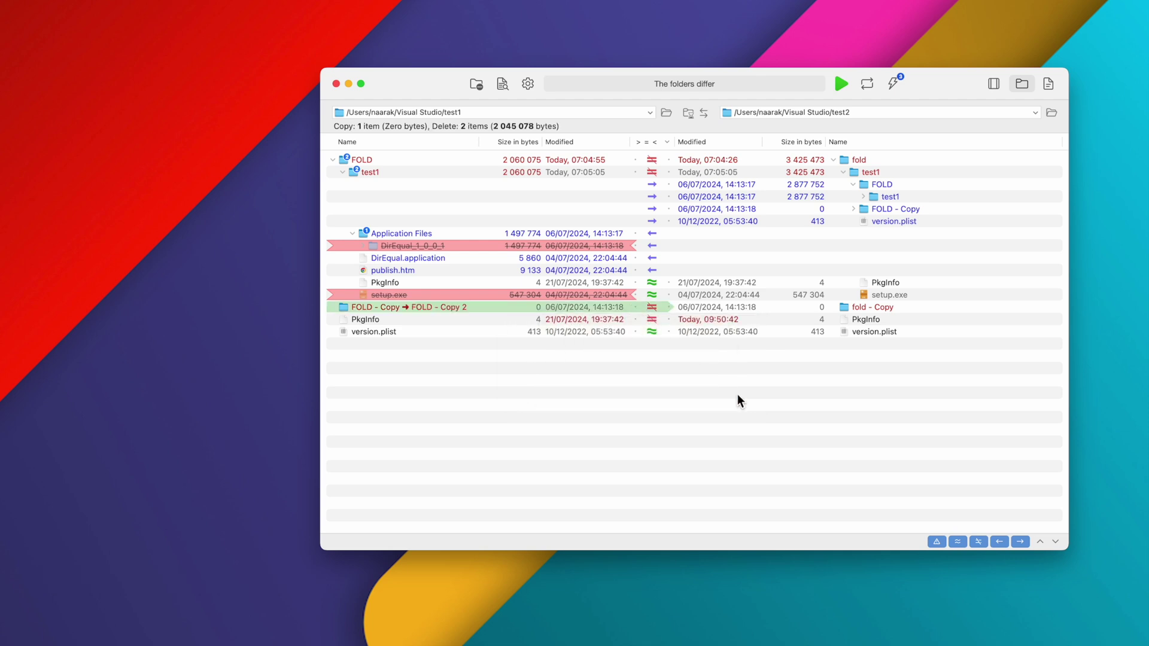
{"action": "left_click", "coordinate": [636, 294]}
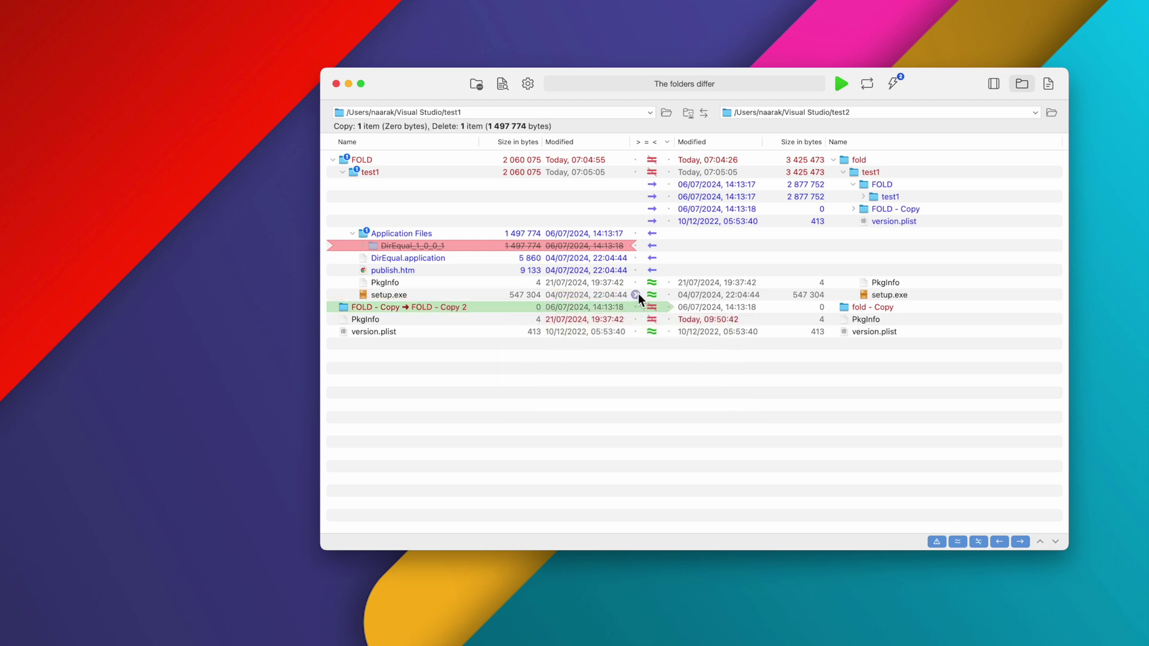
{"action": "left_click", "coordinate": [636, 246]}
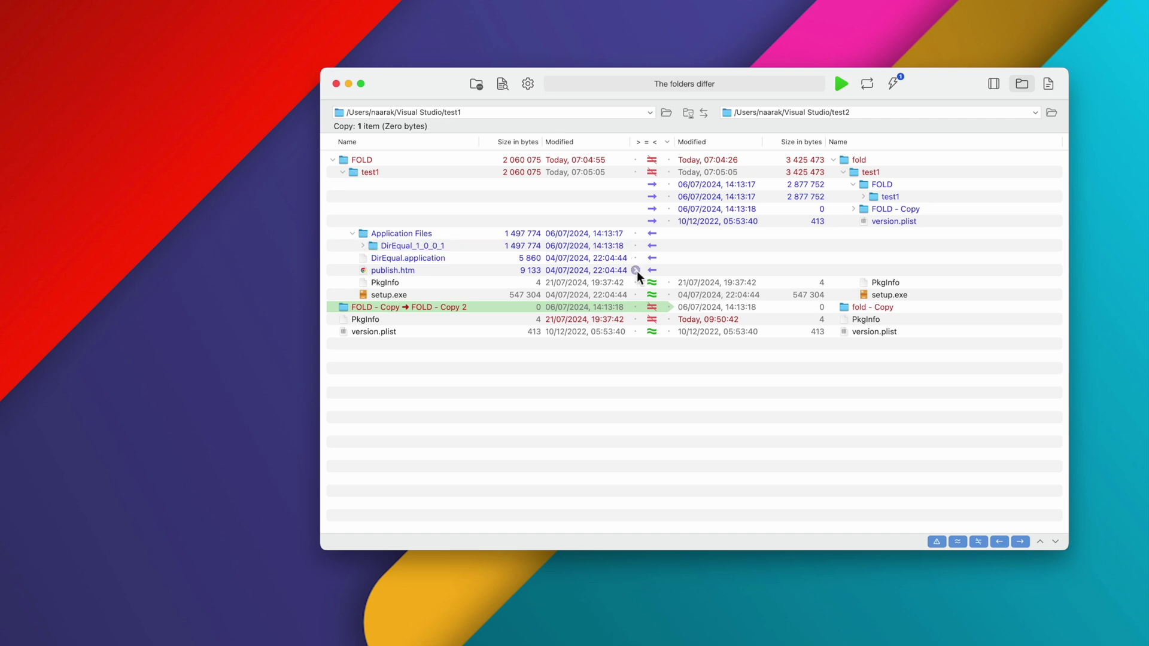
{"action": "left_click", "coordinate": [636, 307]}
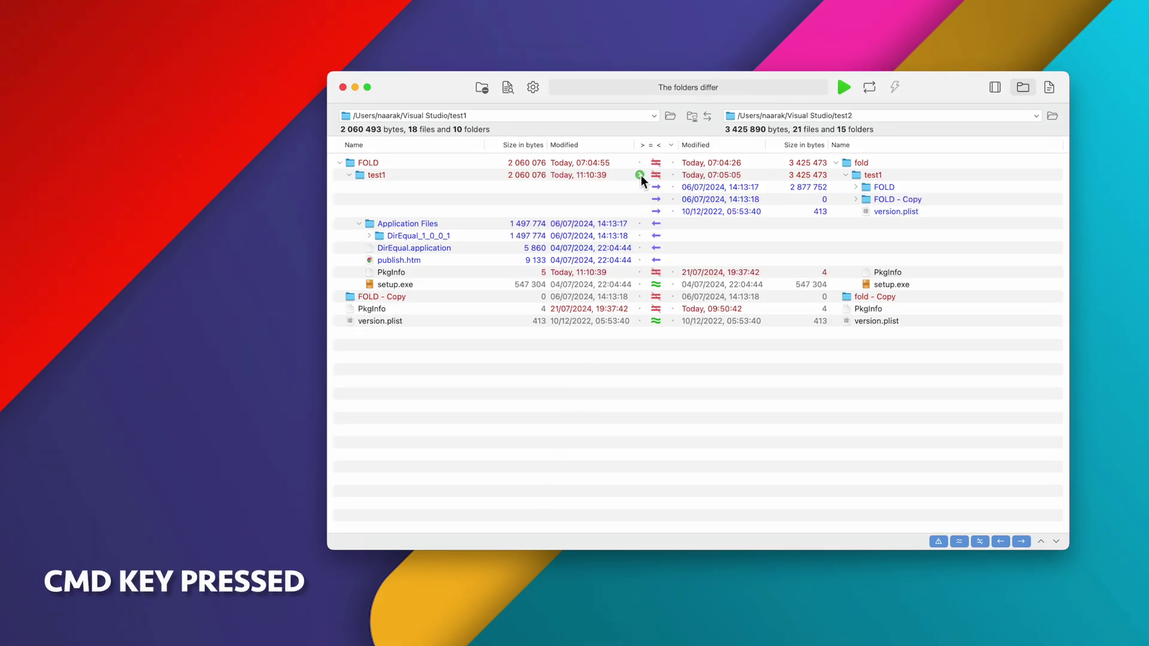
Step: Mark test1's differing items for copying, then select five rows and mark them to copy
{"action": "left_click", "coordinate": [640, 175], "text": "super"}
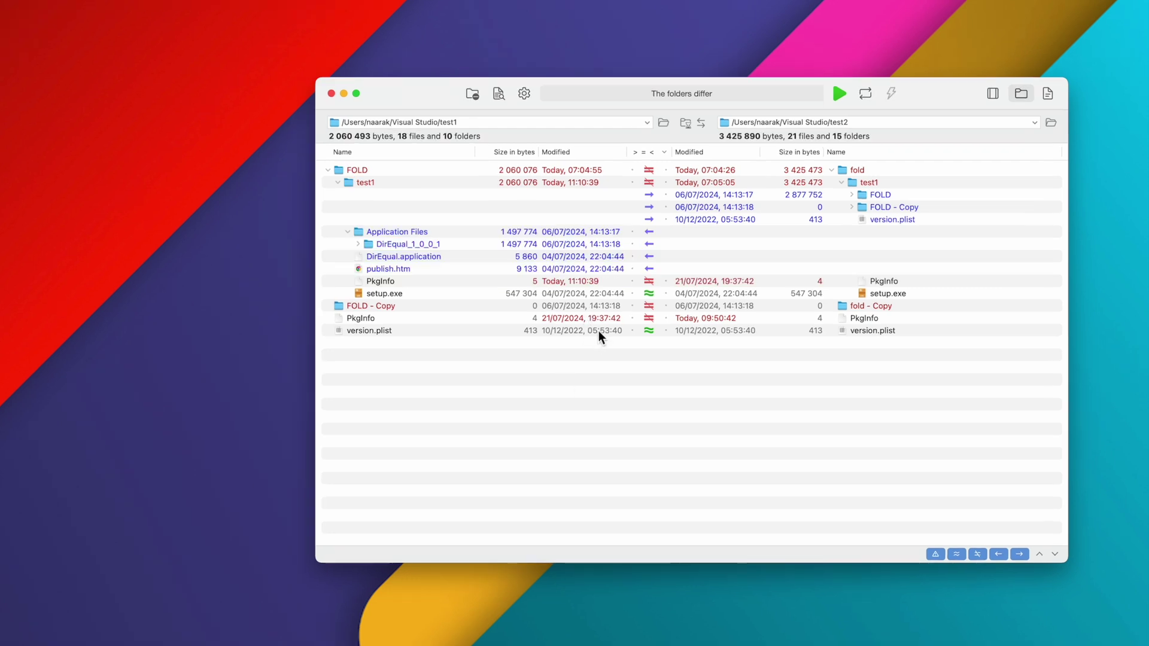
{"action": "left_click_drag", "start_coordinate": [606, 322], "coordinate": [608, 309]}
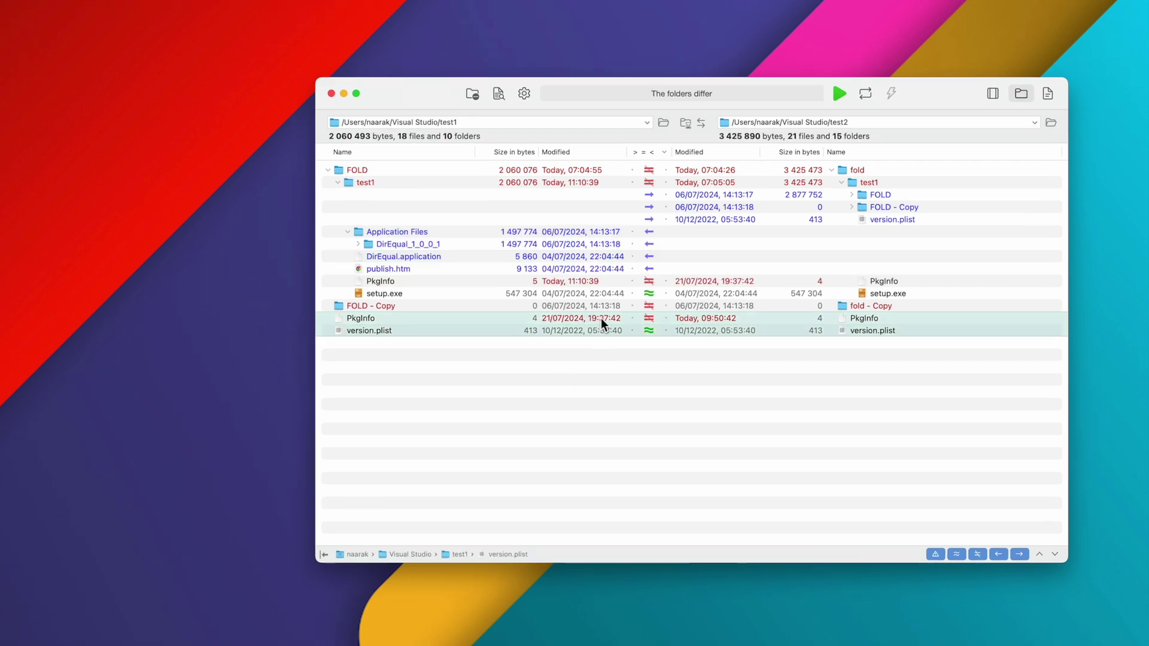
{"action": "left_click_drag", "start_coordinate": [596, 267], "coordinate": [595, 240]}
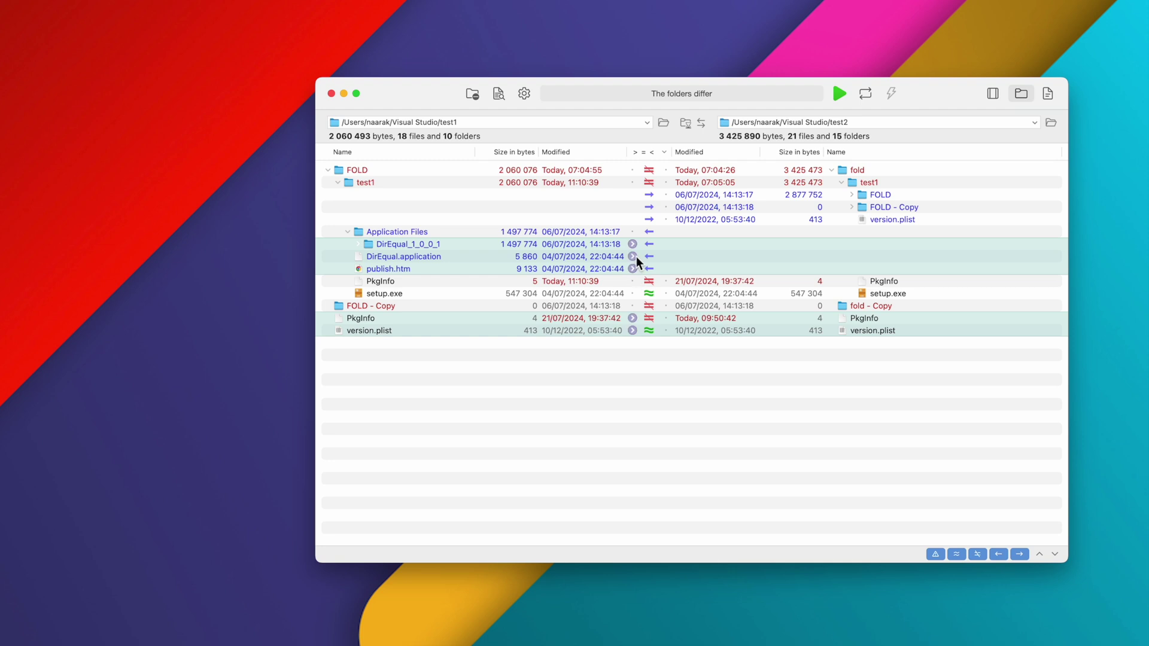
{"action": "left_click", "coordinate": [633, 256]}
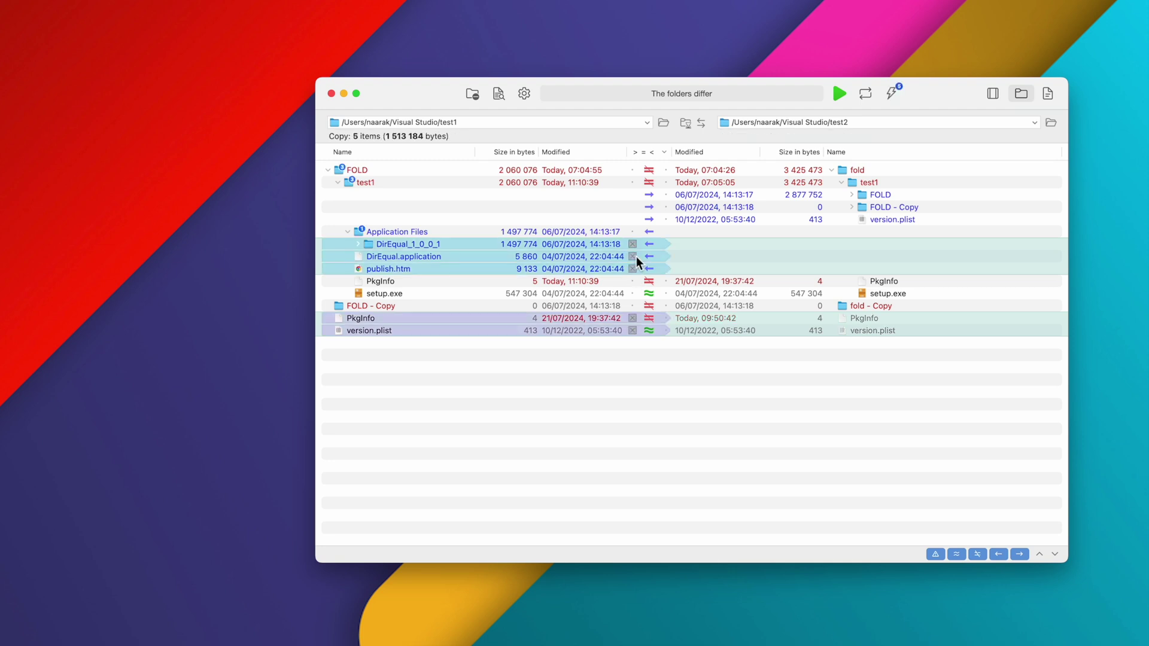
Step: Cycle the five selected items through no action, copy and delete, leaving none pending
{"action": "left_click", "coordinate": [634, 318]}
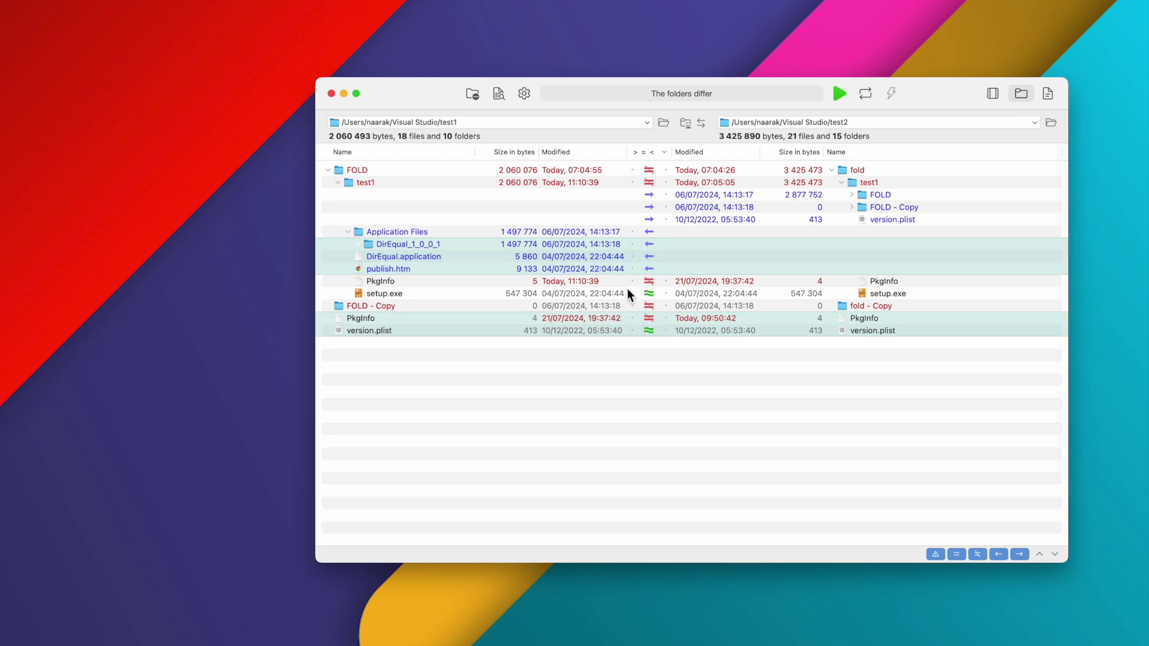
{"action": "left_click", "coordinate": [631, 269]}
{"action": "left_click", "coordinate": [634, 269]}
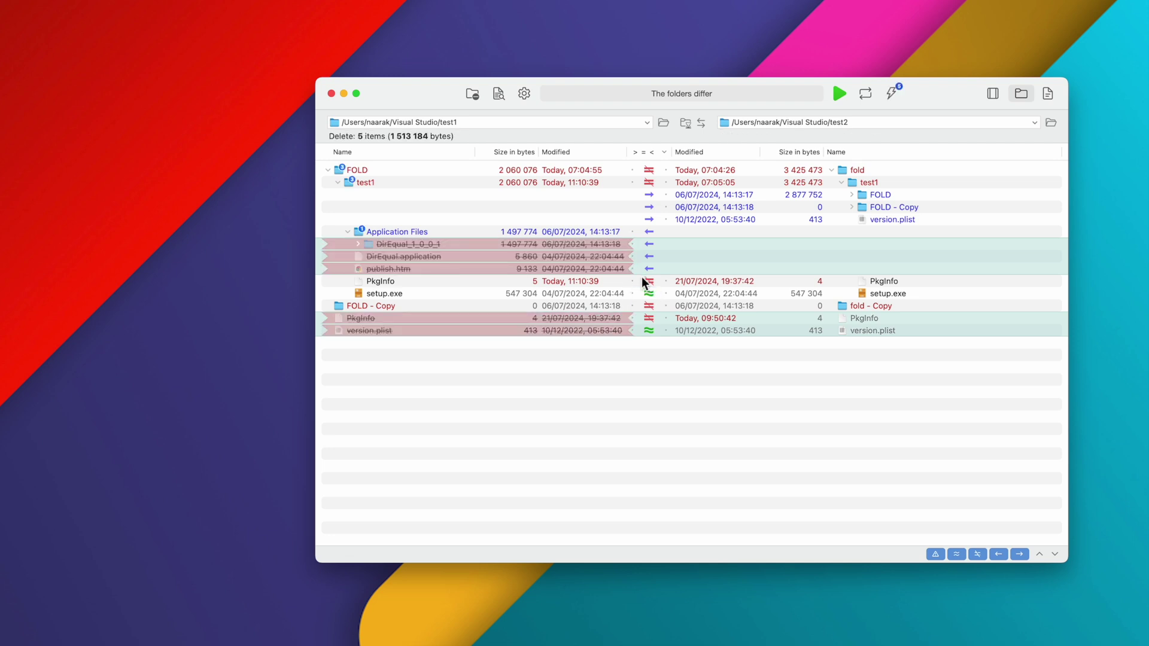
{"action": "left_click", "coordinate": [634, 269]}
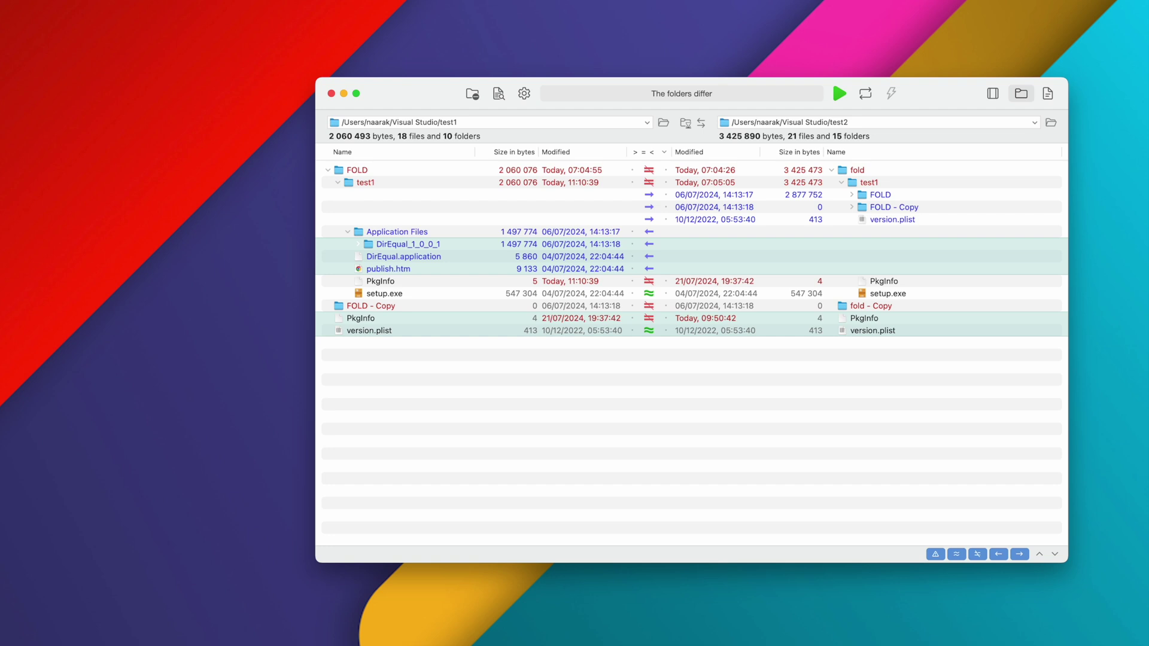
{"action": "left_click", "coordinate": [462, 539]}
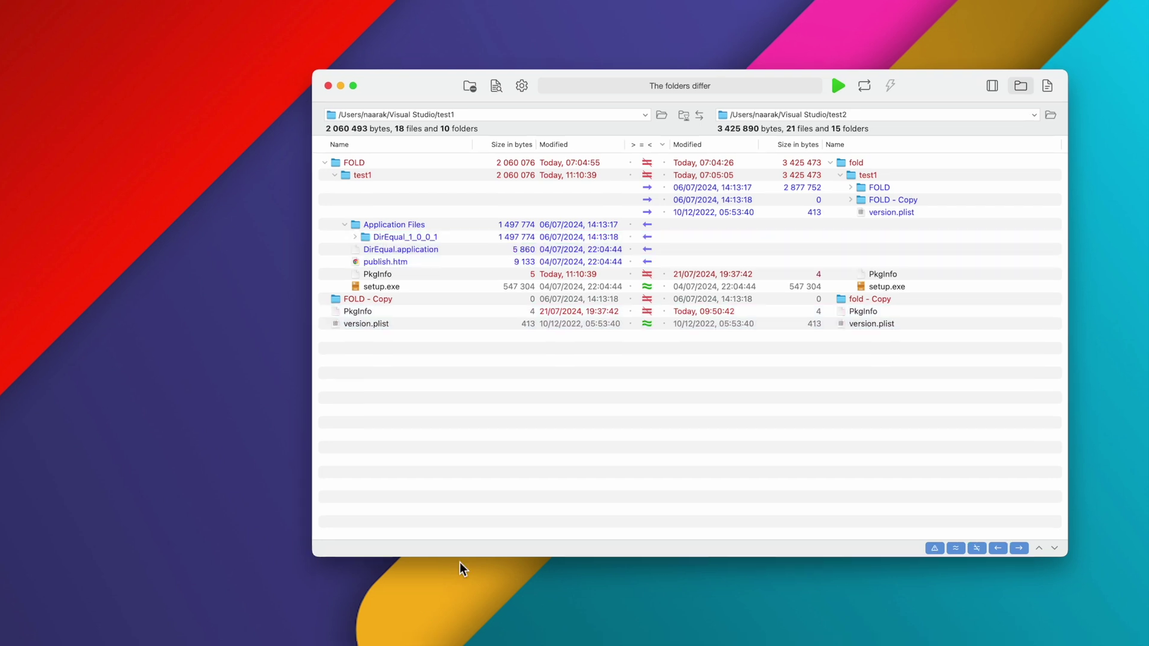
Step: Mark setup.exe to be copied and PkgInfo to be deleted
{"action": "left_click", "coordinate": [631, 286]}
{"action": "left_click", "coordinate": [679, 293]}
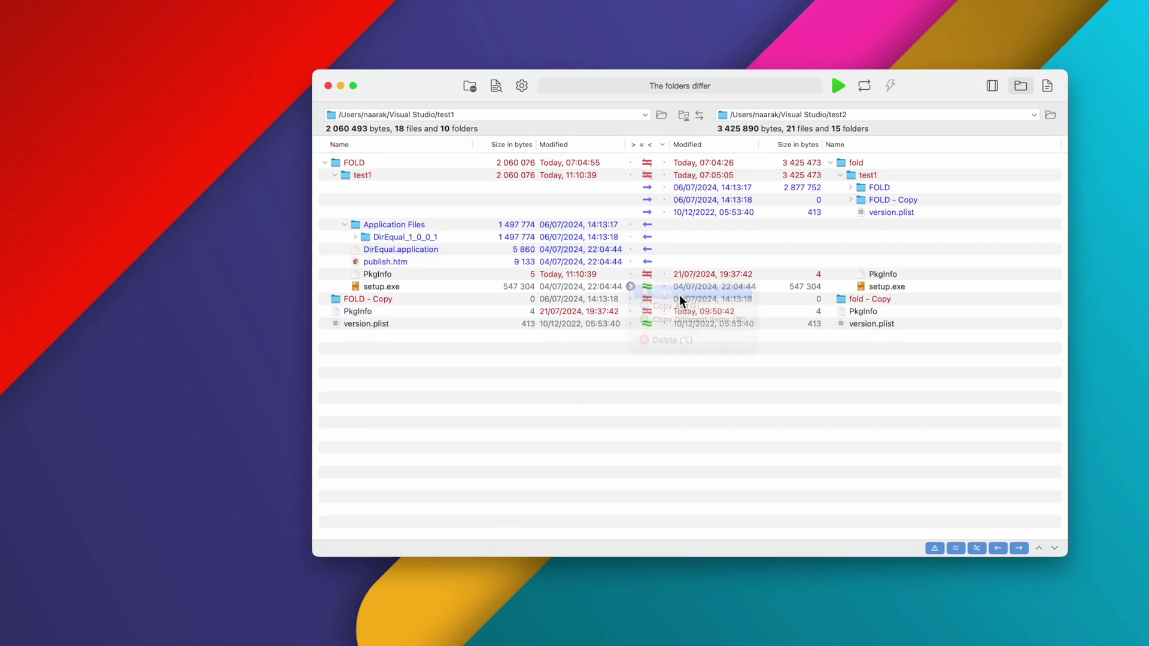
{"action": "left_click", "coordinate": [631, 312]}
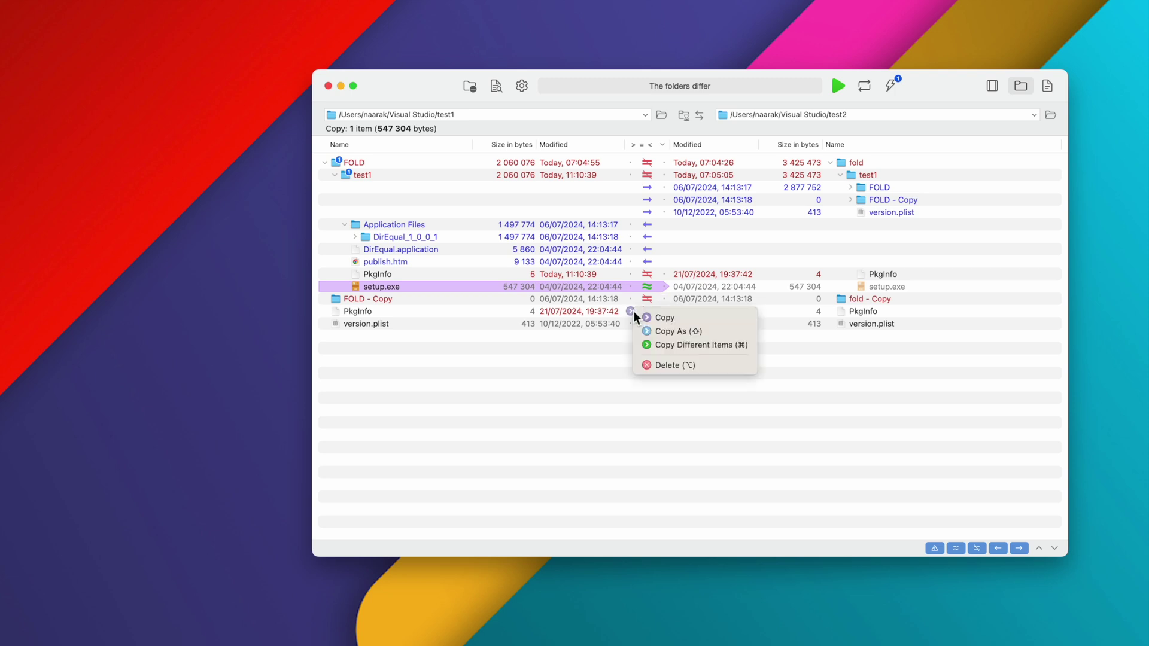
{"action": "left_click", "coordinate": [680, 365]}
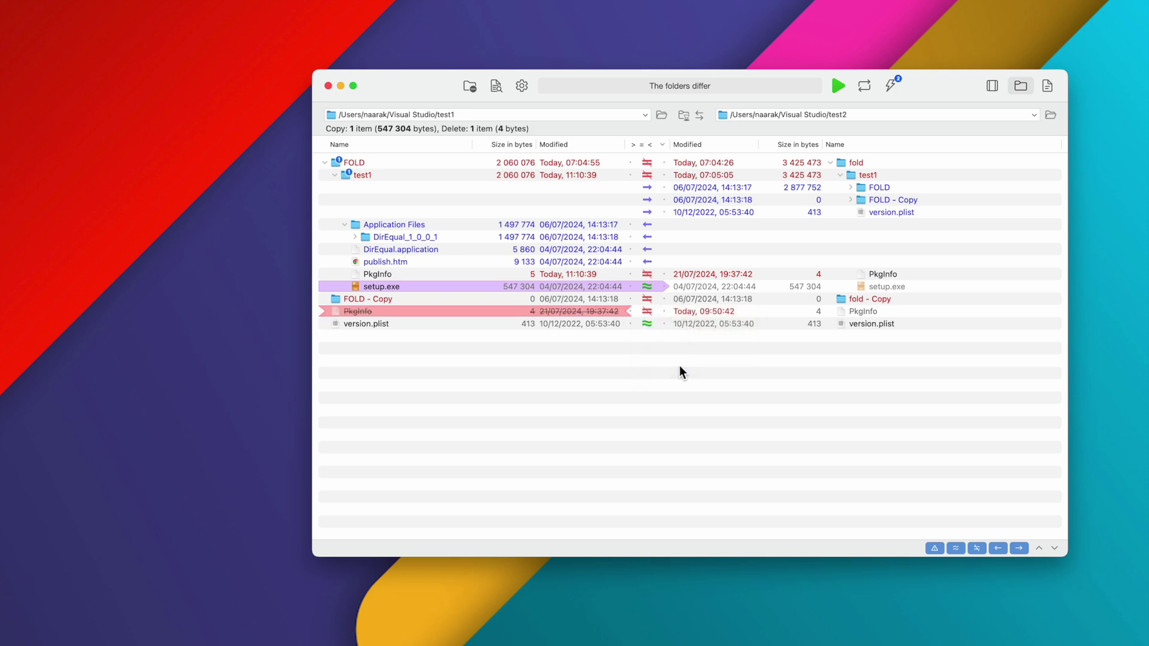
Step: Clear all pending actions using the Option-modified Execute button and confirm
{"action": "key", "text": "alt"}
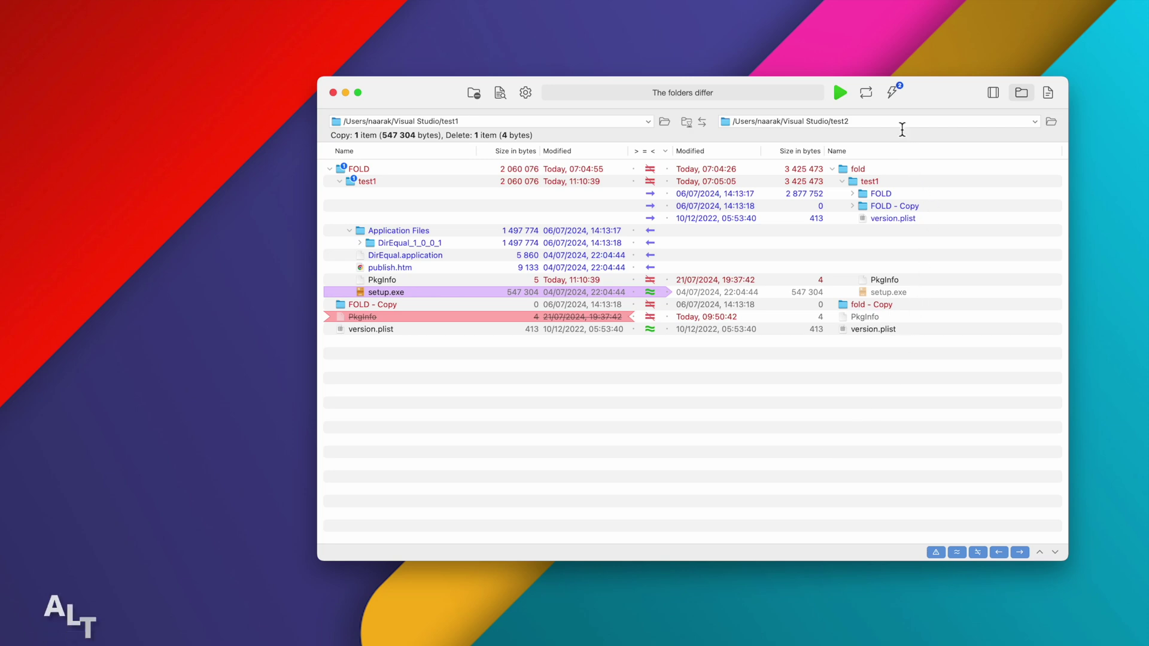
{"action": "left_click", "coordinate": [892, 92], "text": "alt"}
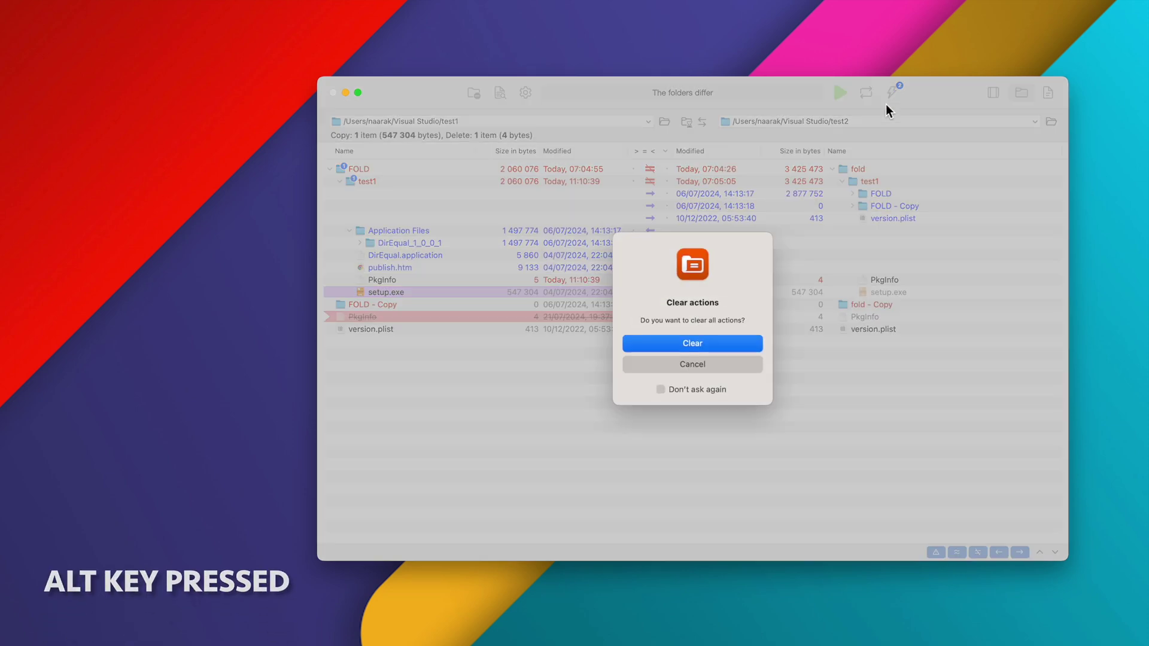
{"action": "left_click", "coordinate": [724, 343]}
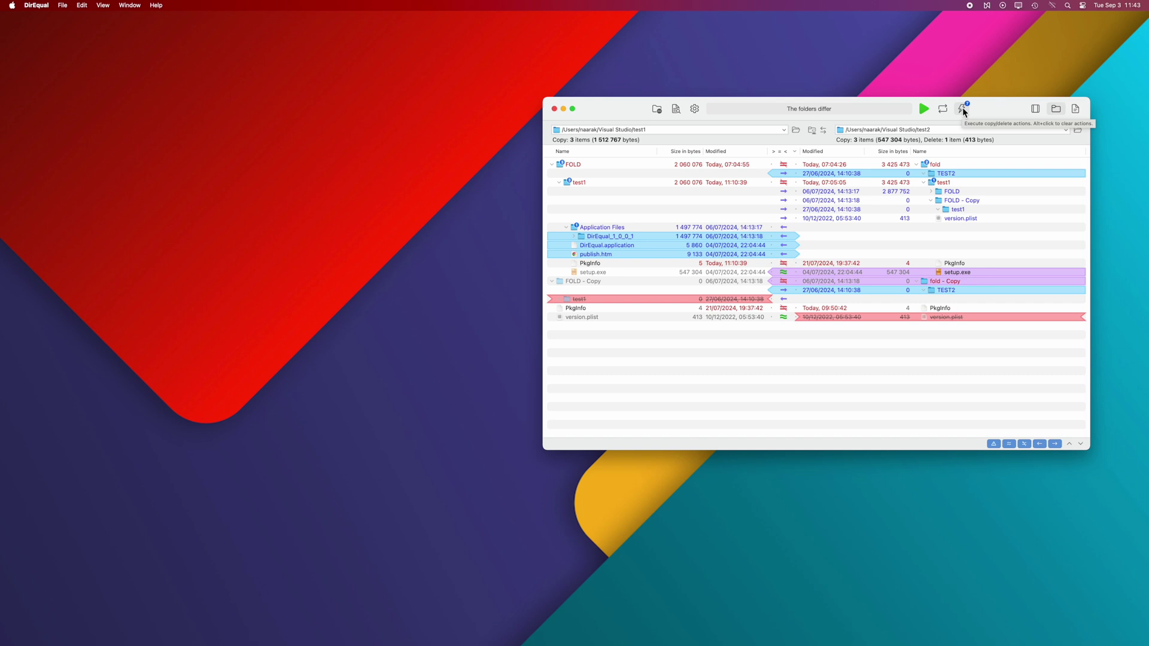
Step: Execute the queued copy and delete actions and review the DirEqual_1_0_0_1 copy error
{"action": "left_click", "coordinate": [962, 108]}
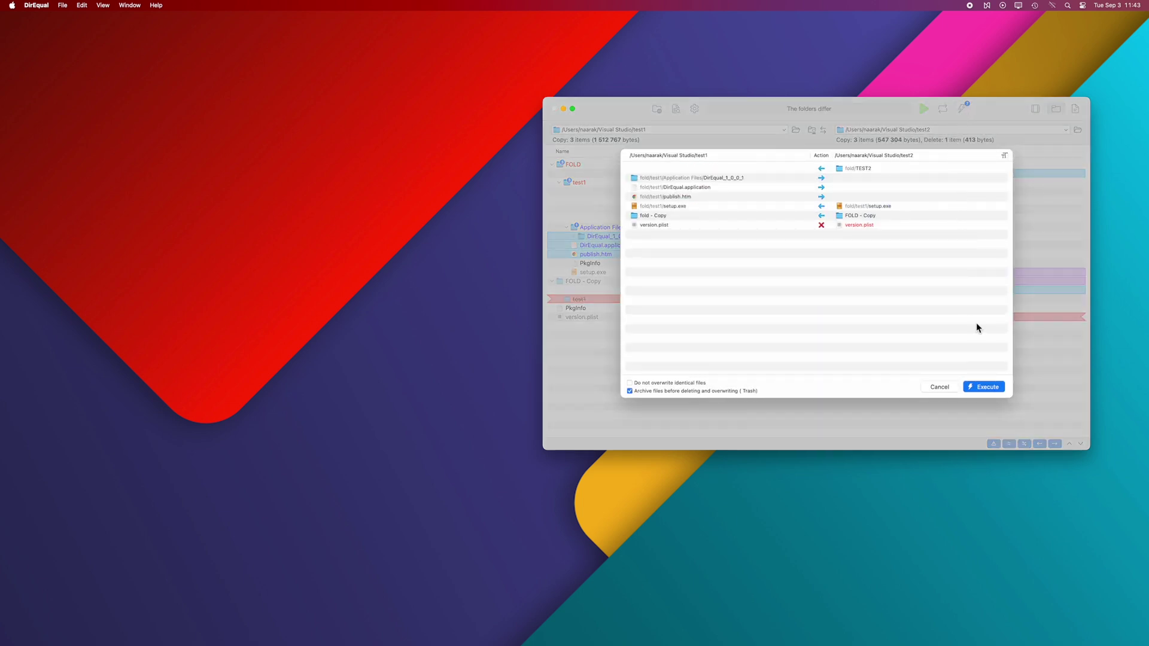
{"action": "left_click", "coordinate": [982, 387]}
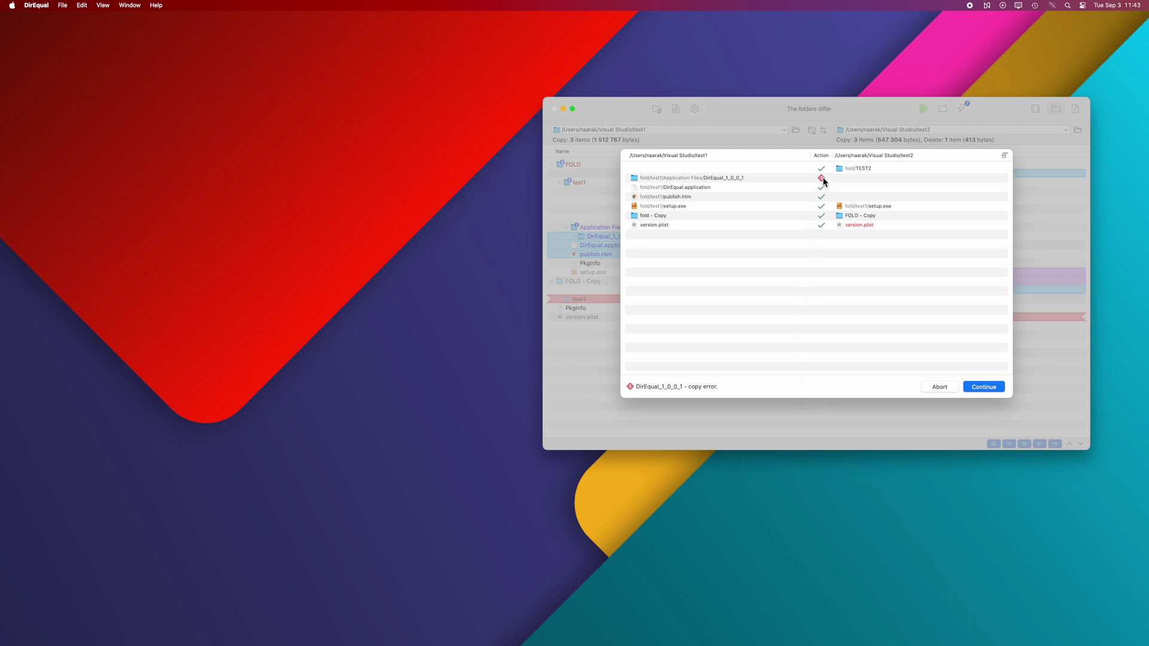
{"action": "mouse_move", "coordinate": [822, 181]}
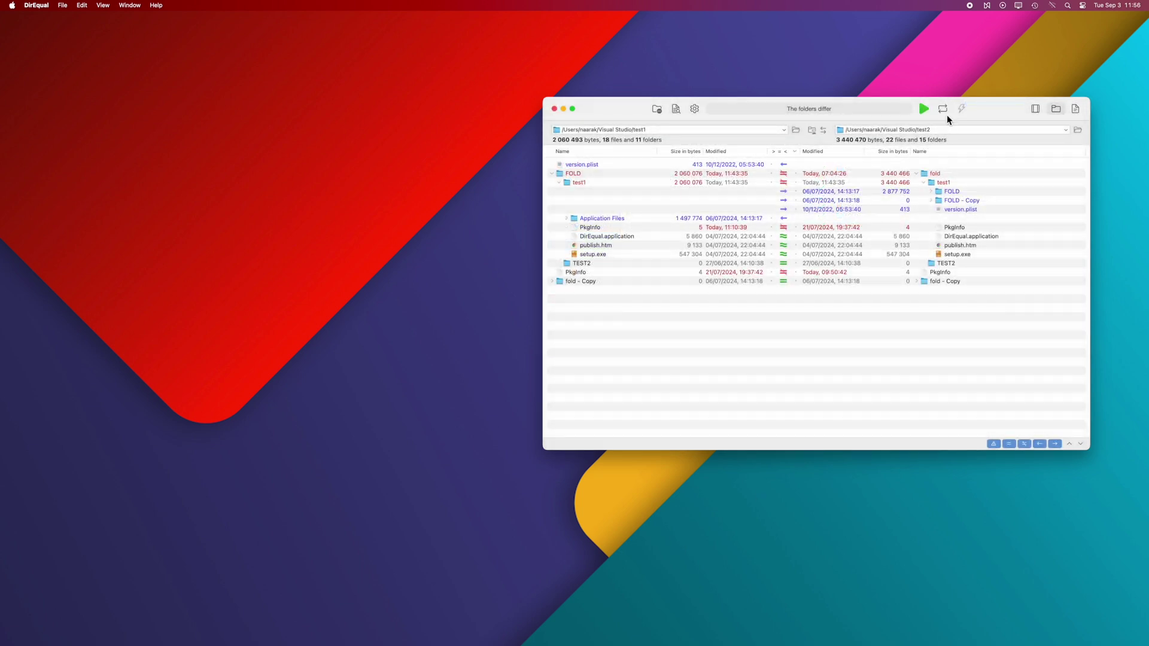
Step: Preview a left-to-right Mirror sync that queues 4 items (1 498 196 bytes) from test1 to test2
{"action": "left_click", "coordinate": [945, 112]}
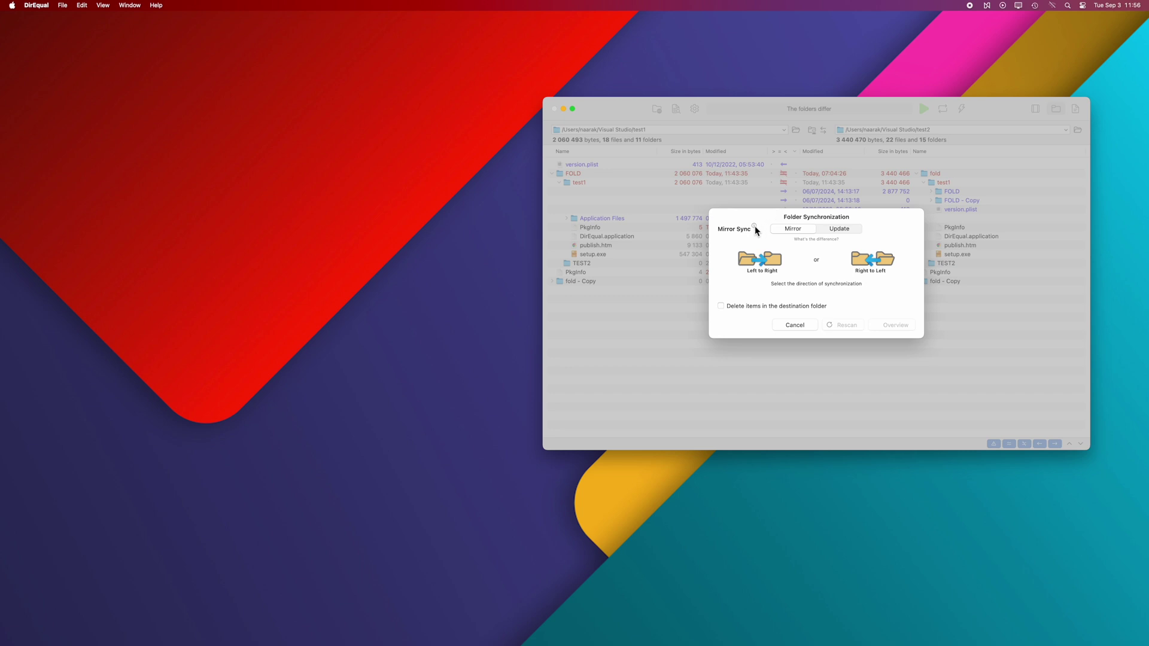
{"action": "left_click", "coordinate": [754, 227]}
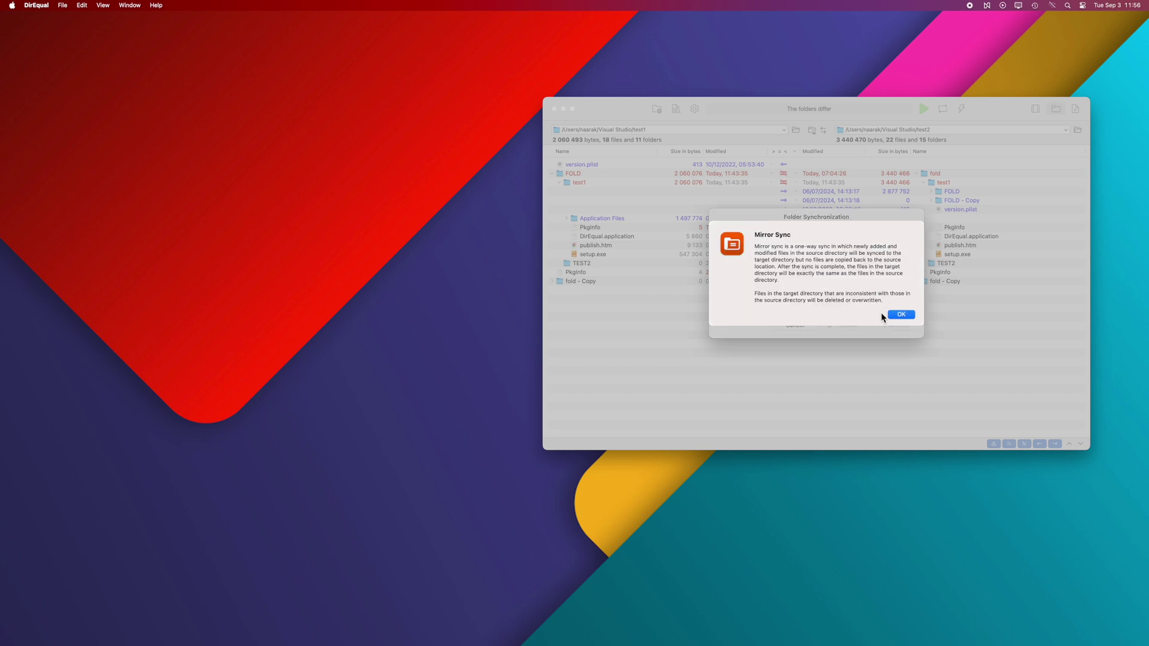
{"action": "left_click", "coordinate": [896, 312]}
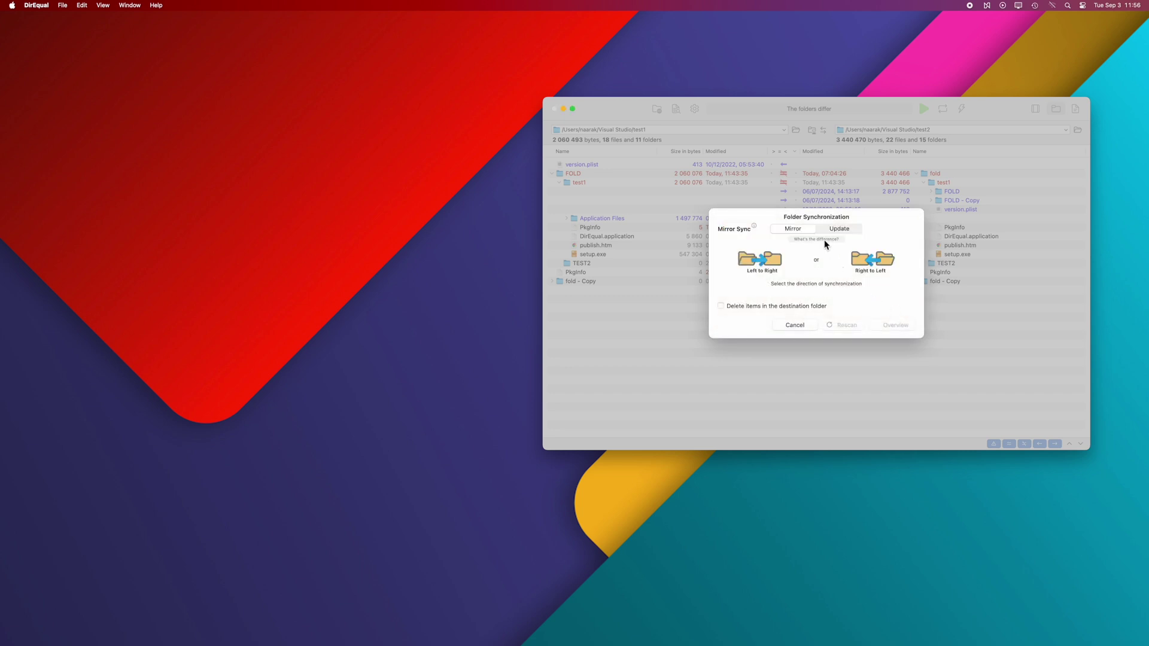
{"action": "left_click", "coordinate": [824, 240]}
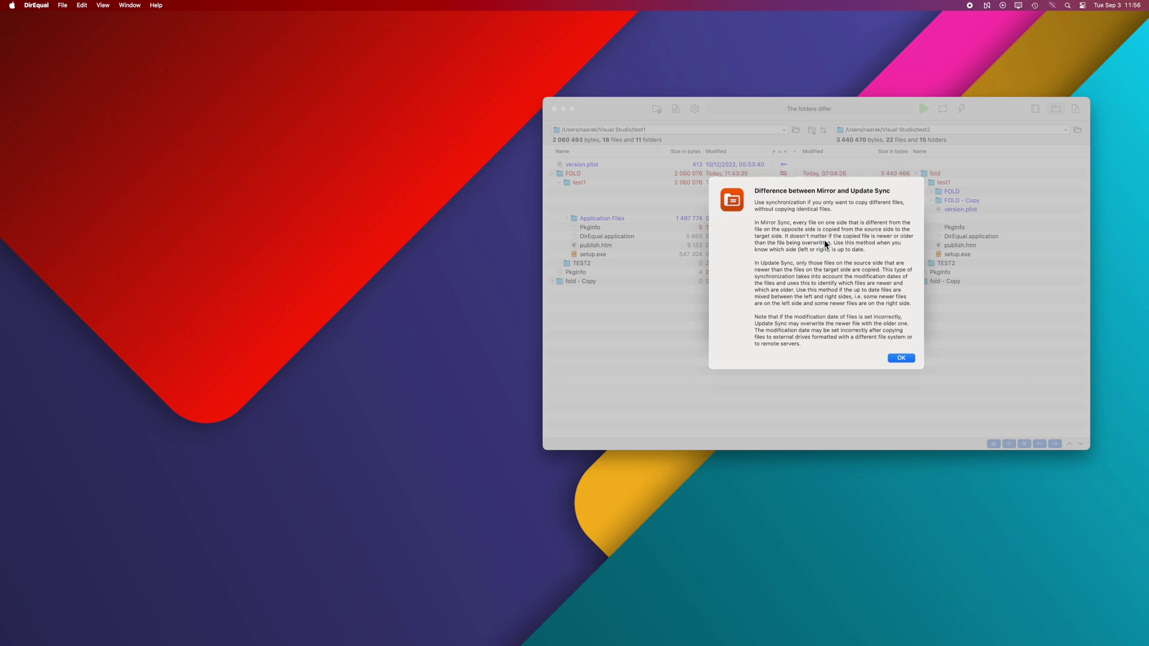
{"action": "left_click", "coordinate": [900, 359]}
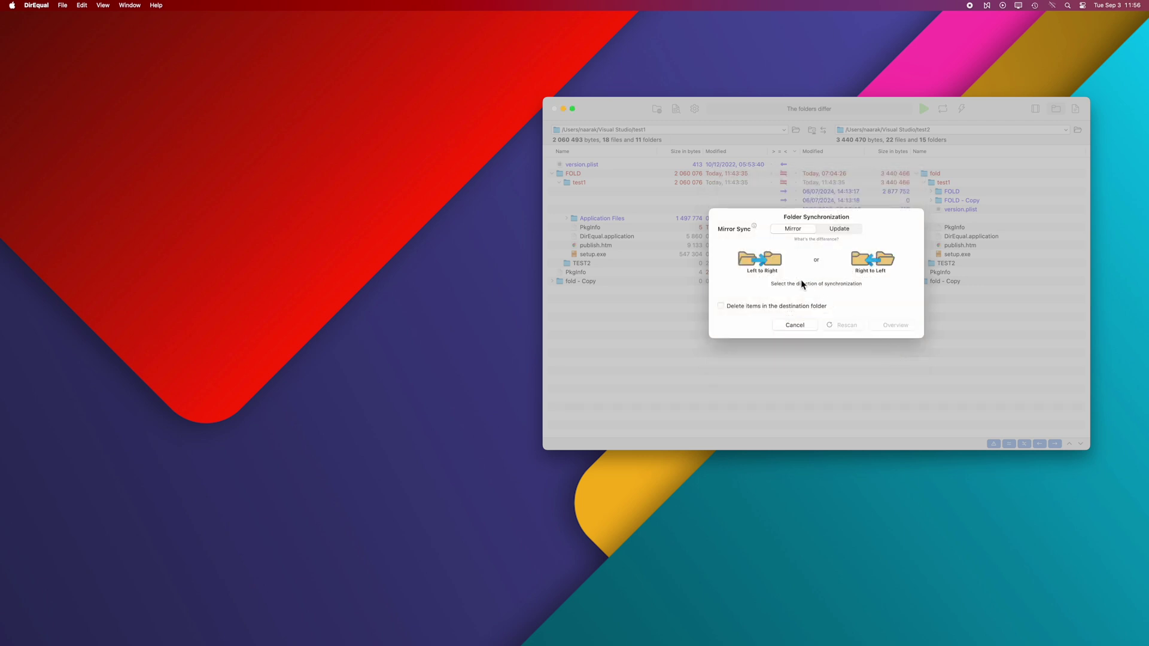
{"action": "left_click", "coordinate": [775, 269]}
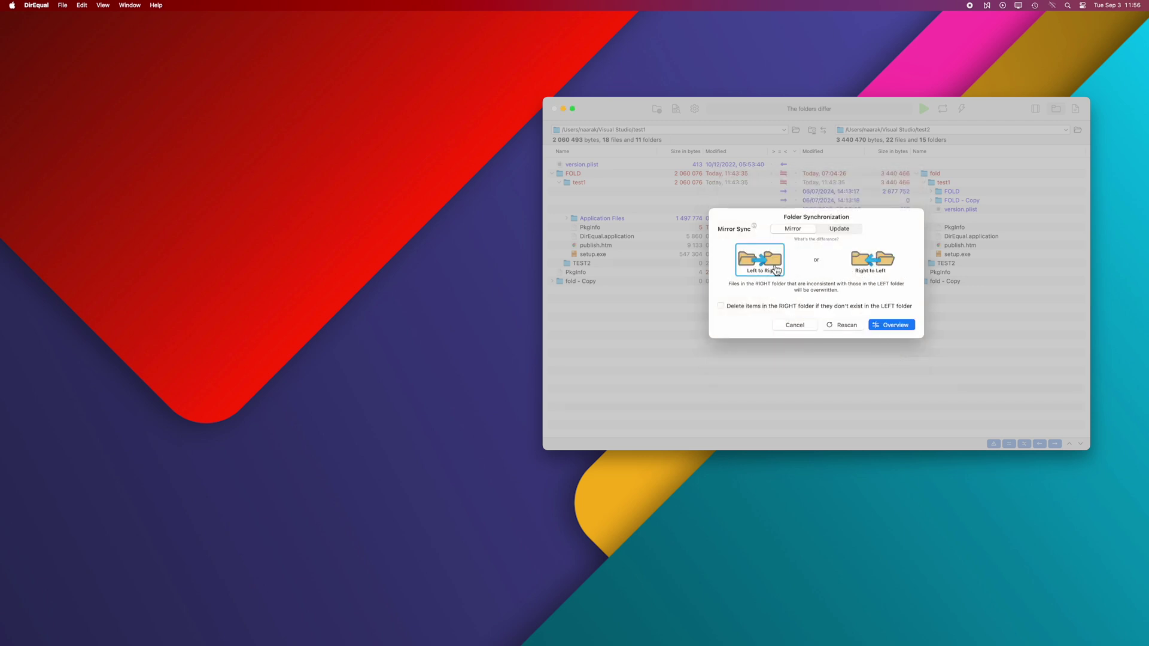
{"action": "left_click", "coordinate": [896, 326]}
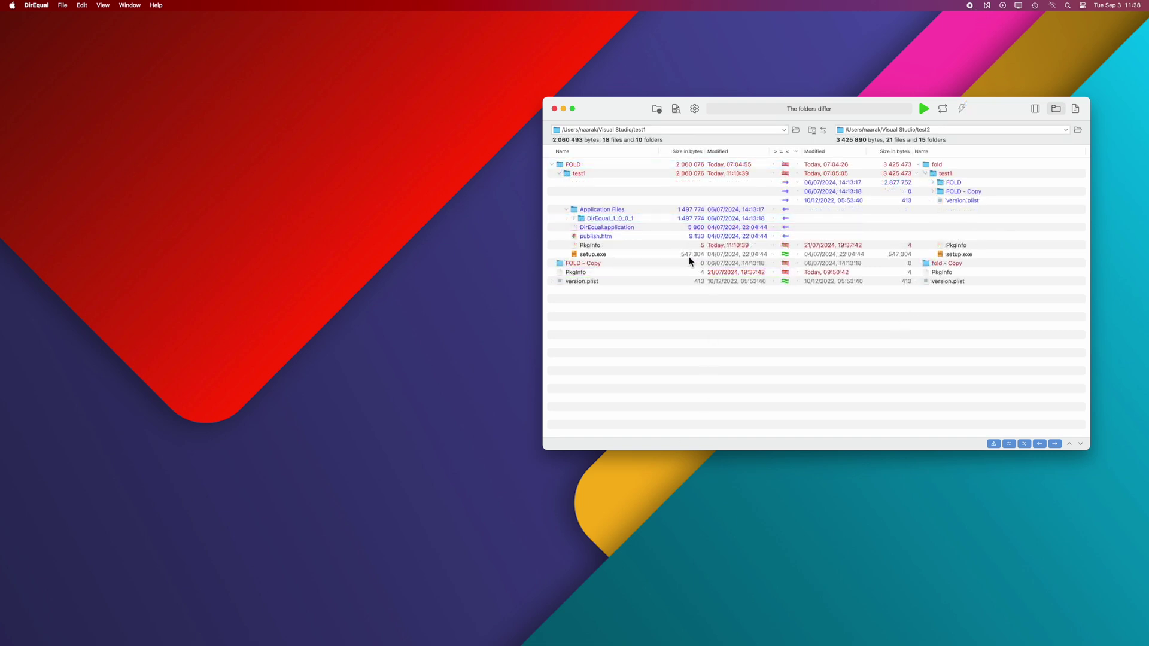
Step: Check setup.exe byte by byte, then open and close the test1 subfolder comparison
{"action": "left_click", "coordinate": [688, 255]}
{"action": "double_click", "coordinate": [689, 254]}
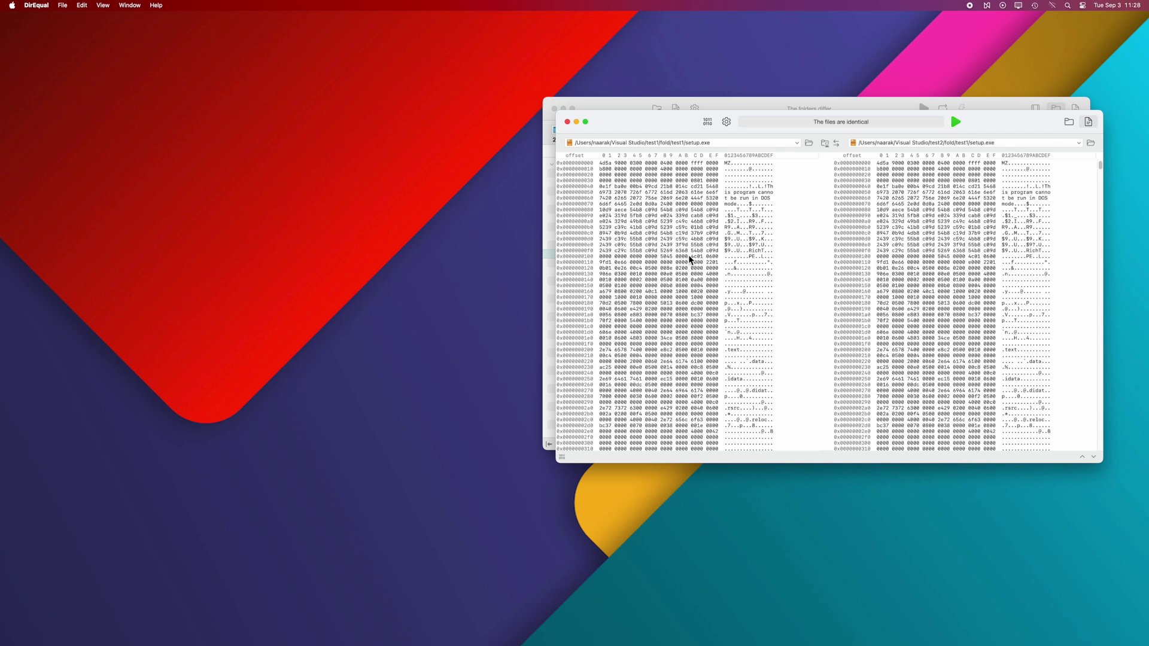
{"action": "scroll", "coordinate": [717, 286], "scroll_direction": "down", "scroll_amount": 10}
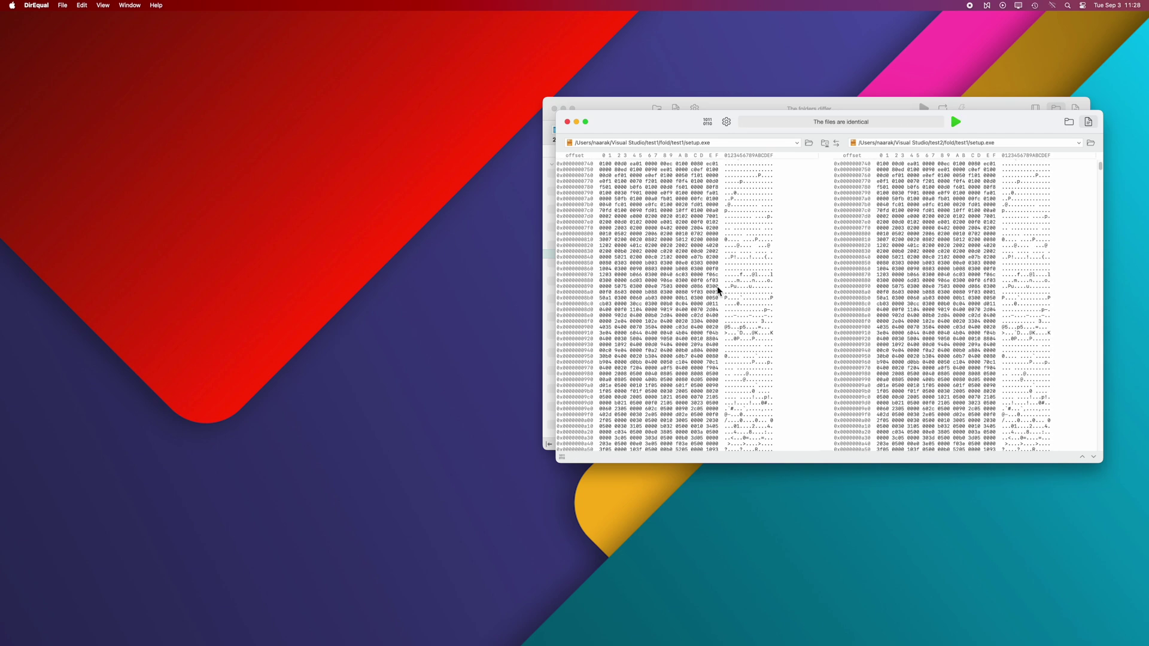
{"action": "left_click", "coordinate": [568, 122]}
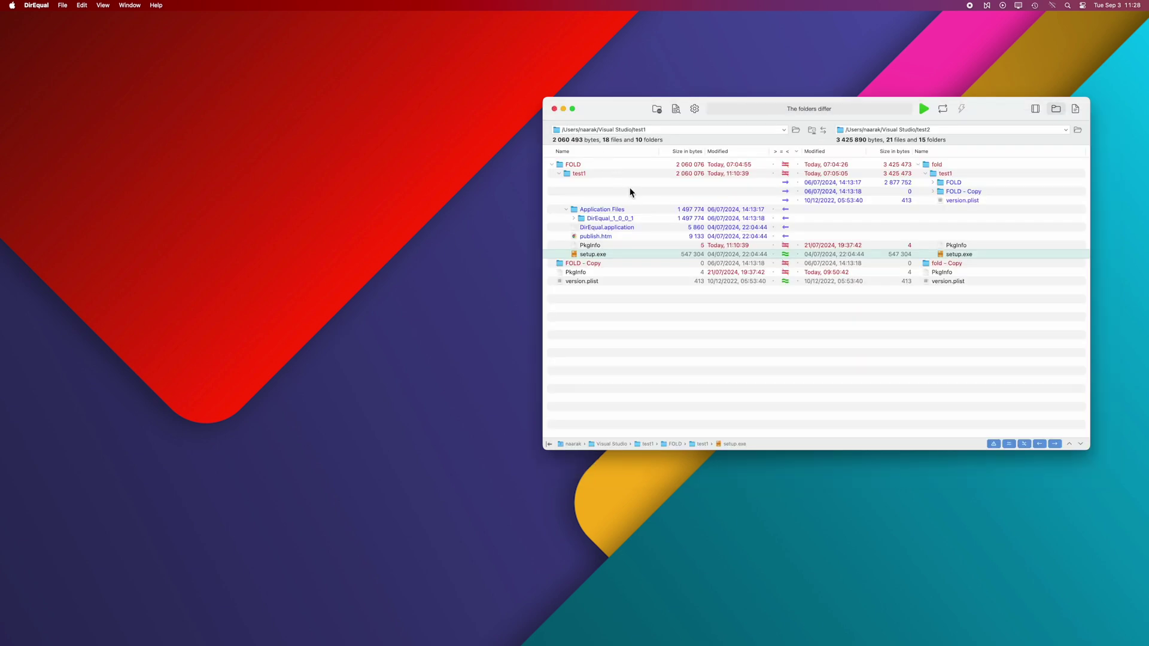
{"action": "double_click", "coordinate": [678, 174]}
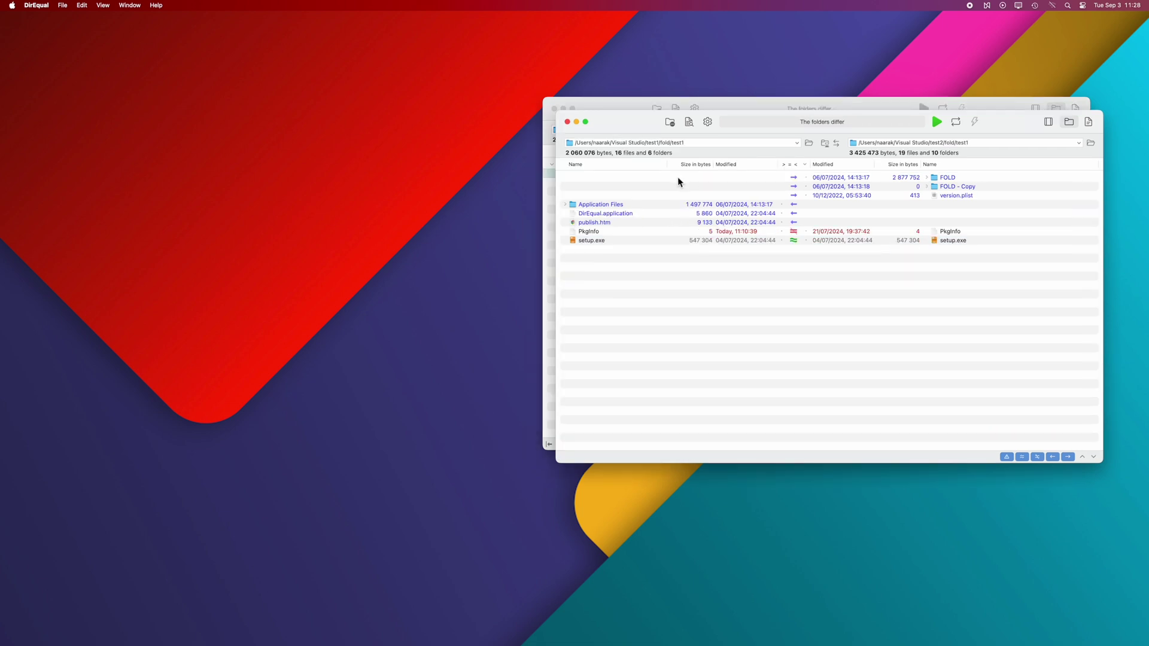
{"action": "left_click", "coordinate": [567, 122]}
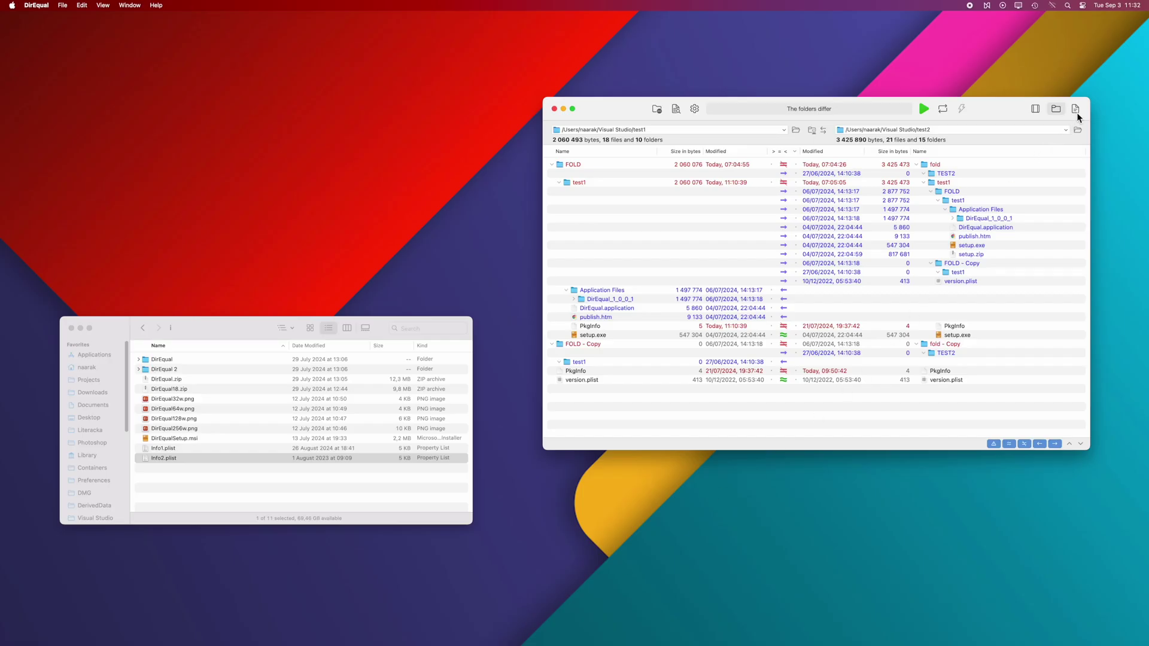
Step: Compare Info1.plist with Info2.plist as text, showing 10 changes
{"action": "left_click", "coordinate": [1075, 108]}
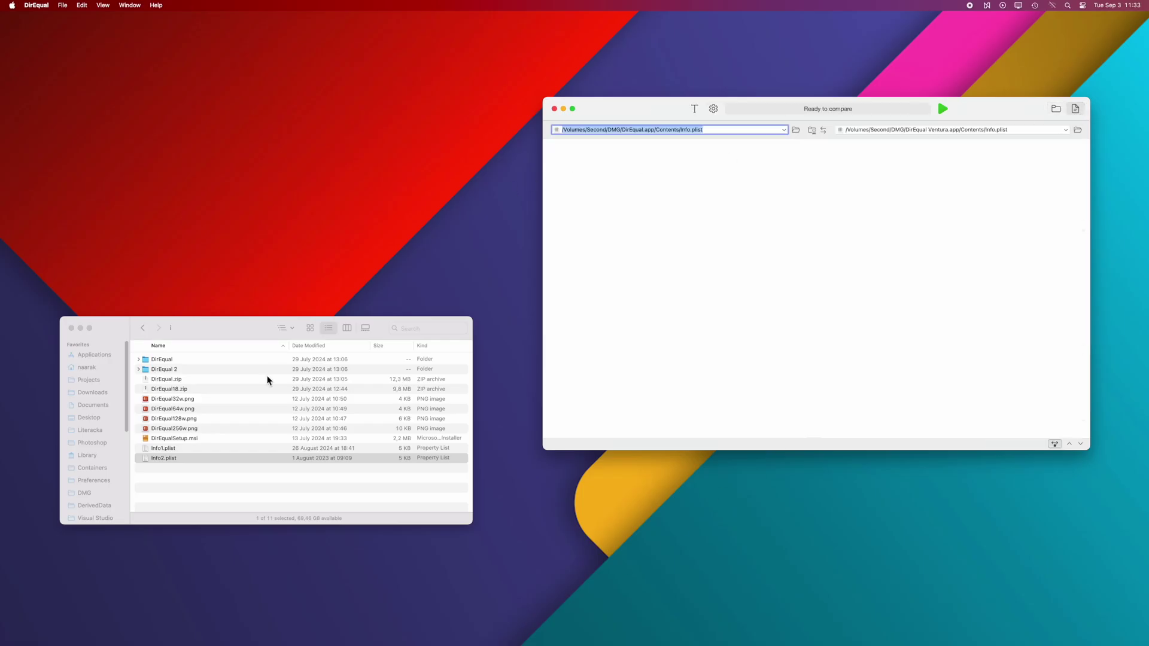
{"action": "left_click", "coordinate": [179, 457]}
{"action": "left_click", "coordinate": [153, 449], "text": "shift"}
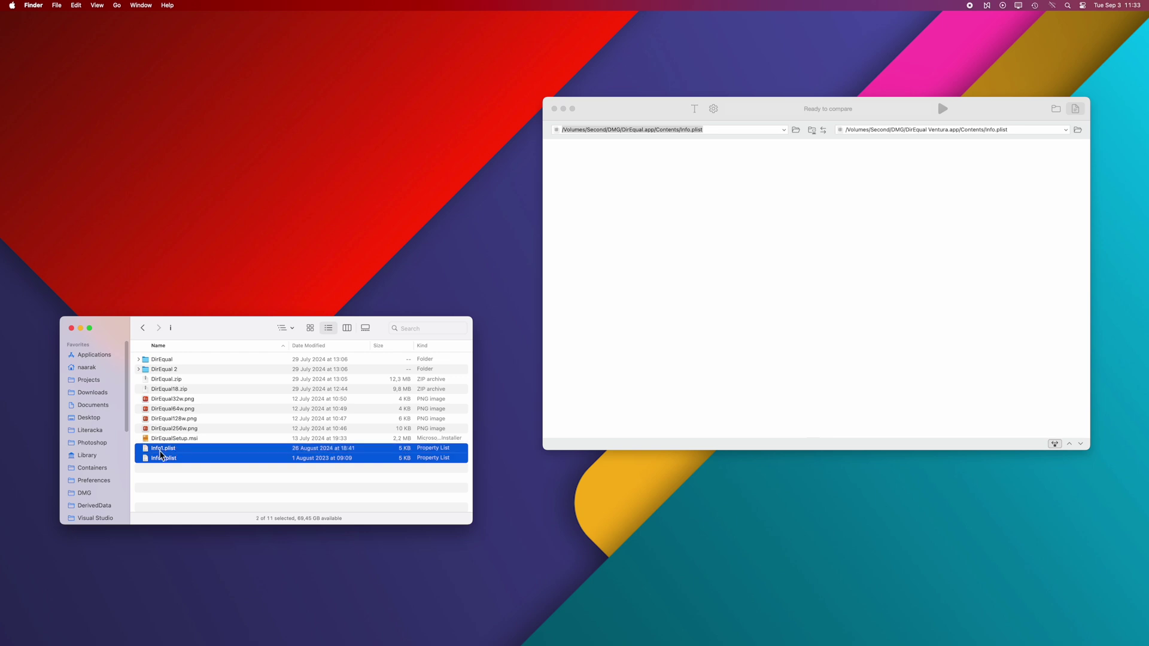
{"action": "left_click_drag", "start_coordinate": [148, 453], "coordinate": [736, 133]}
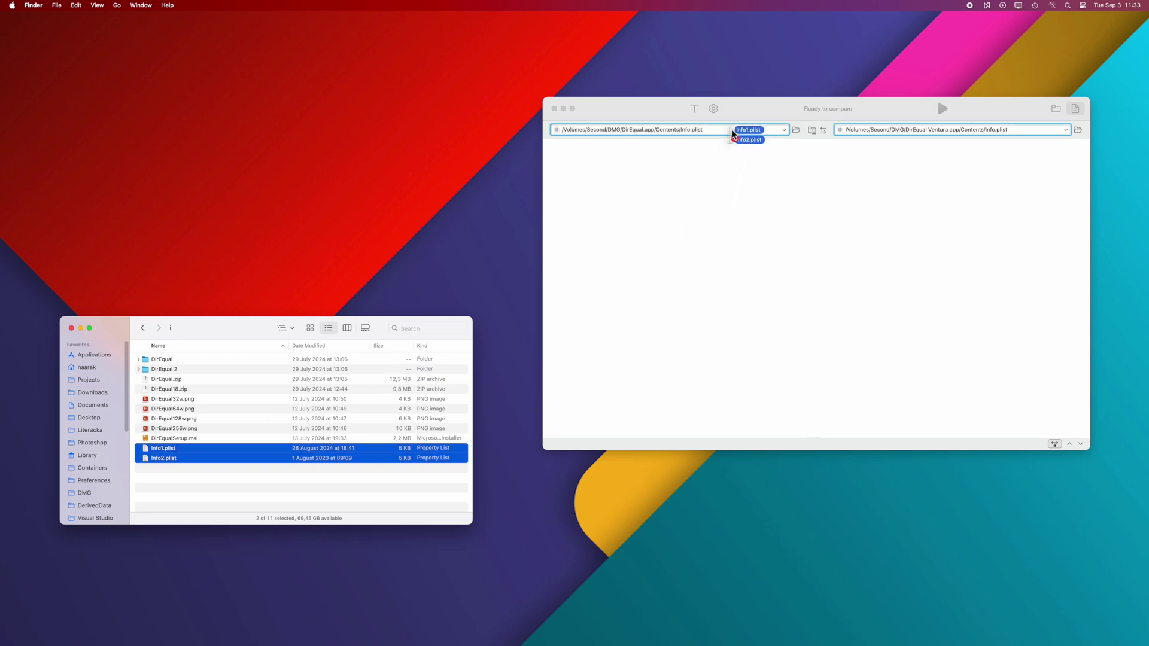
{"action": "left_click", "coordinate": [943, 110]}
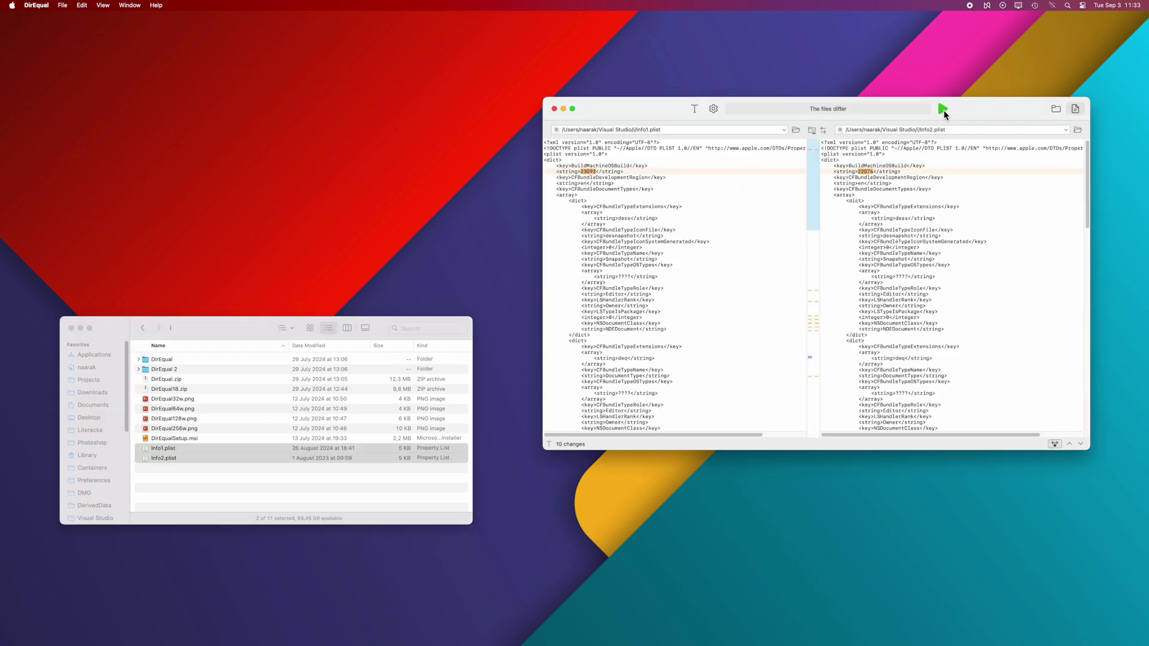
{"action": "left_click", "coordinate": [694, 111]}
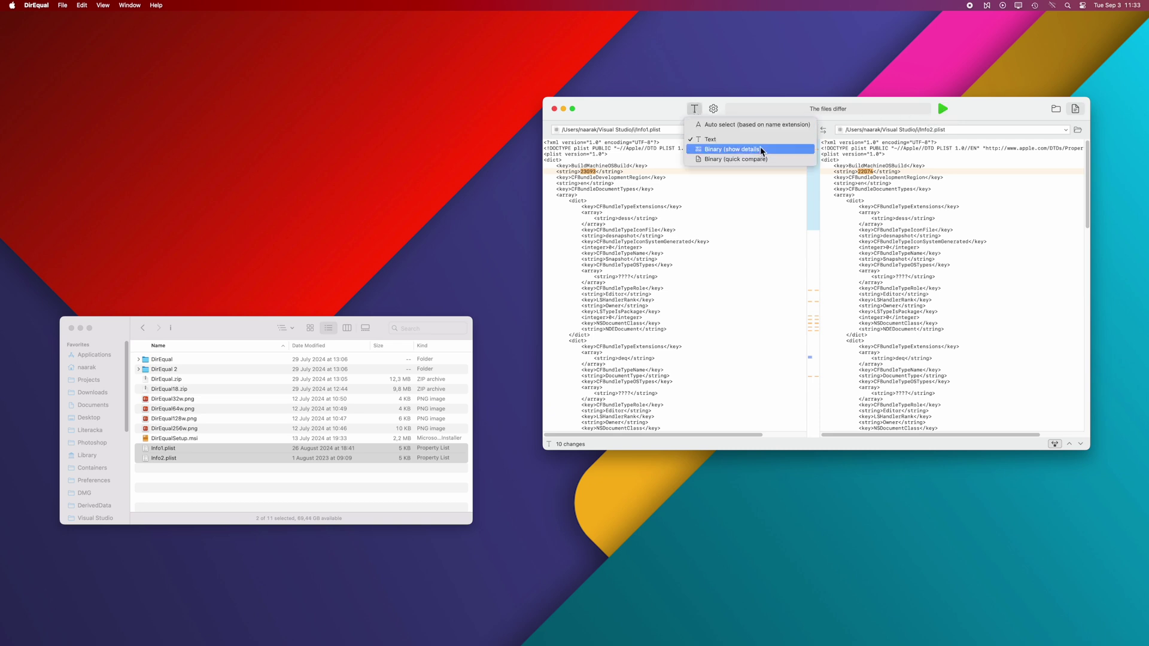
{"action": "left_click", "coordinate": [731, 149]}
{"action": "left_click", "coordinate": [943, 109]}
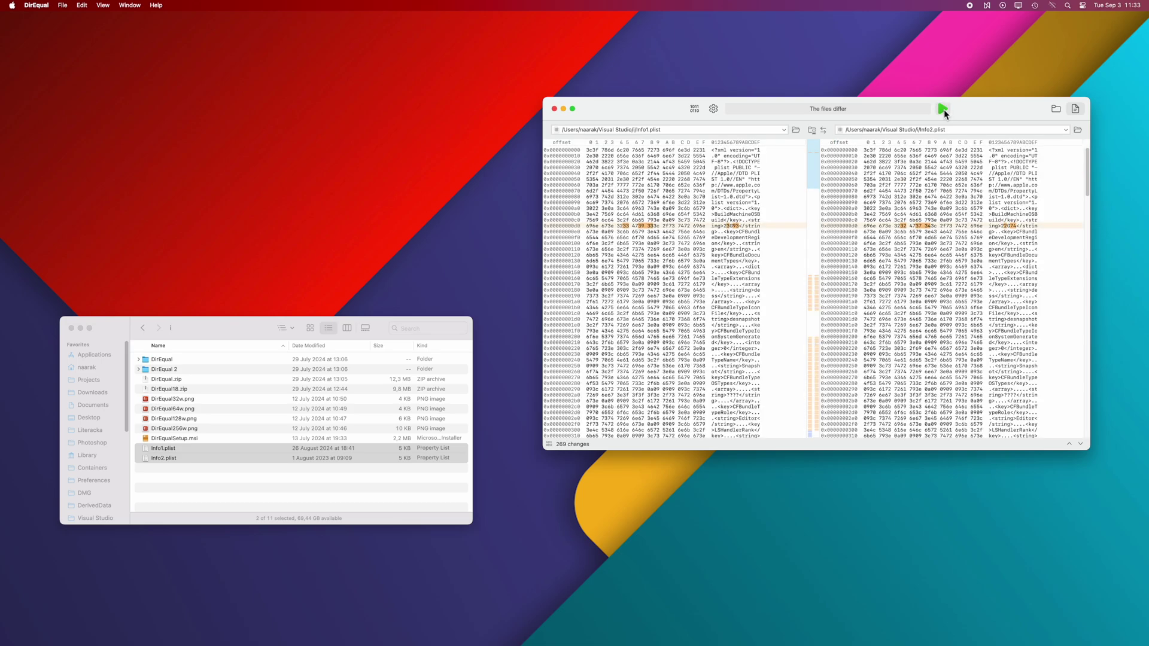
{"action": "left_click_drag", "start_coordinate": [818, 173], "coordinate": [816, 357]}
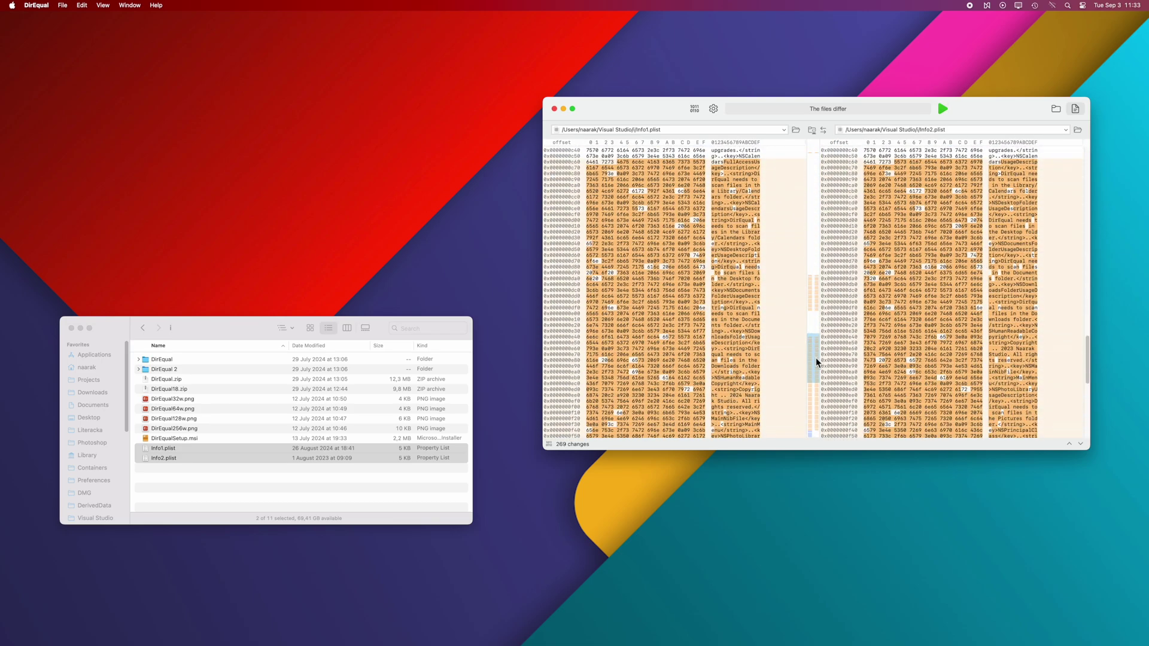
{"action": "left_click", "coordinate": [696, 112]}
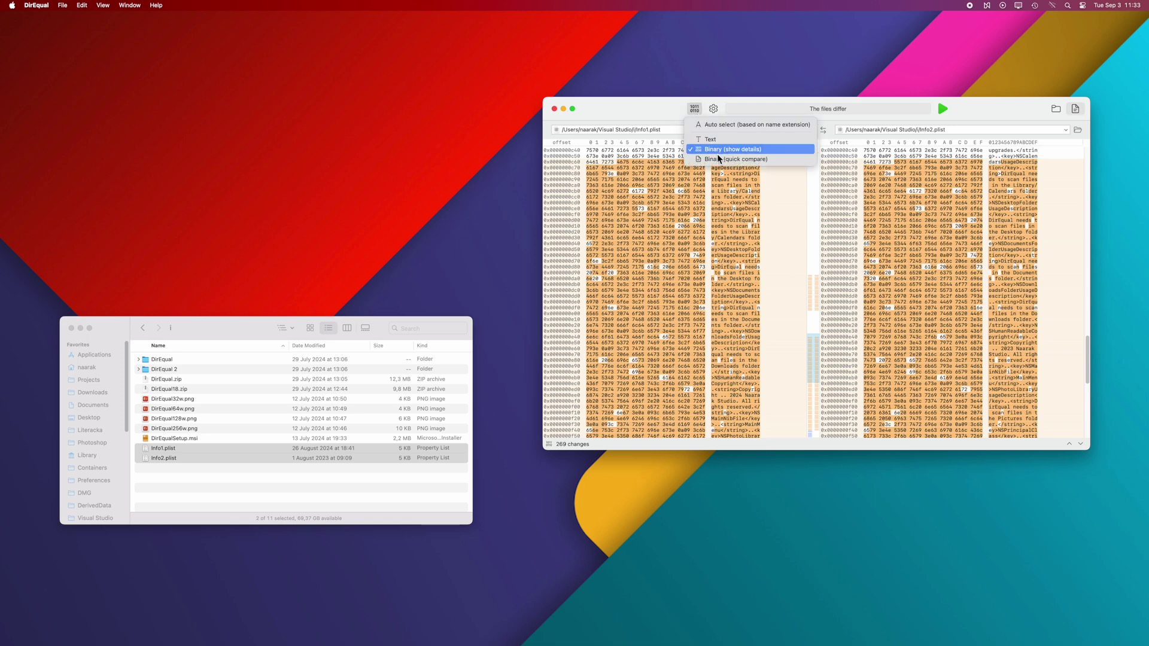
{"action": "left_click", "coordinate": [722, 161]}
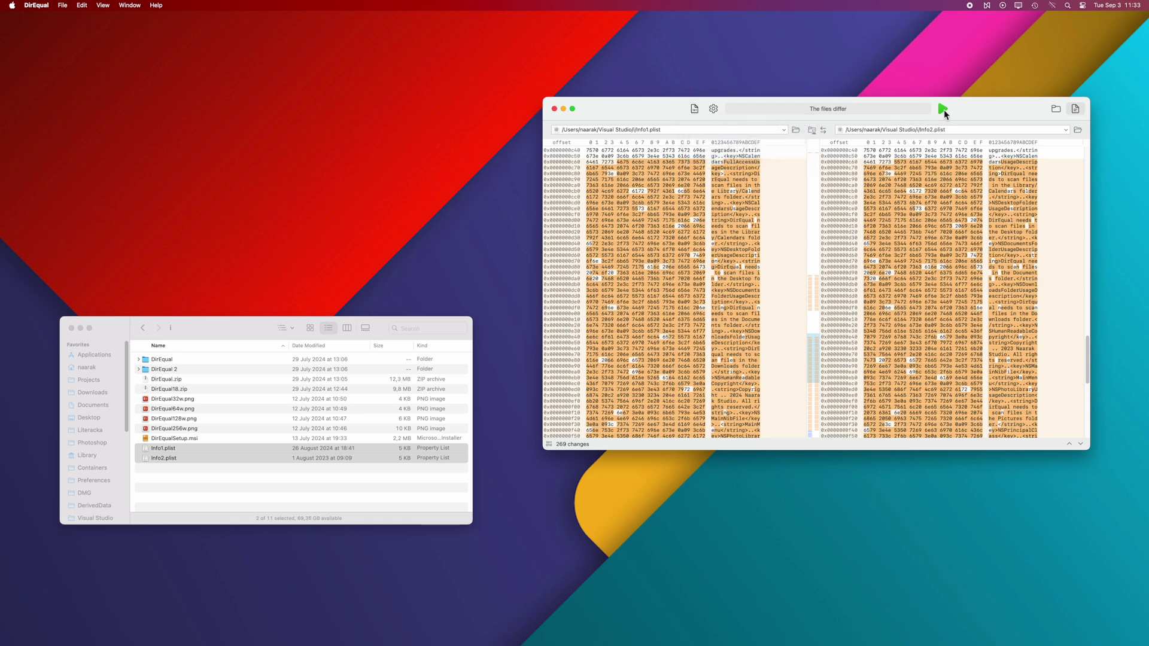
{"action": "left_click", "coordinate": [943, 108]}
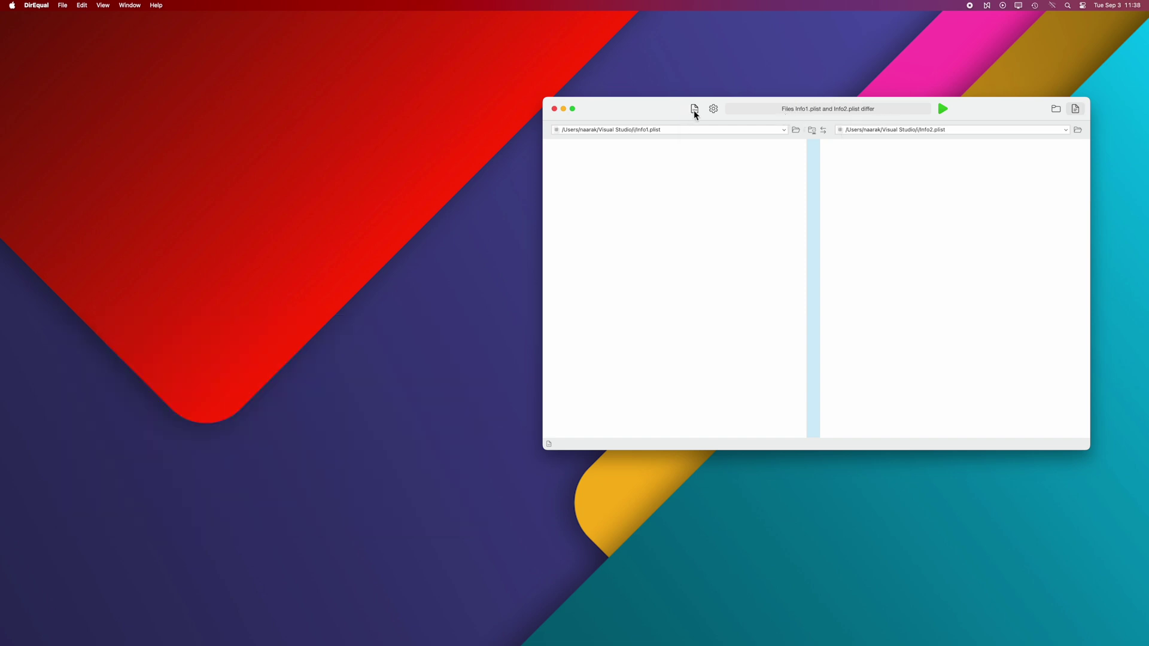
{"action": "left_click", "coordinate": [694, 110]}
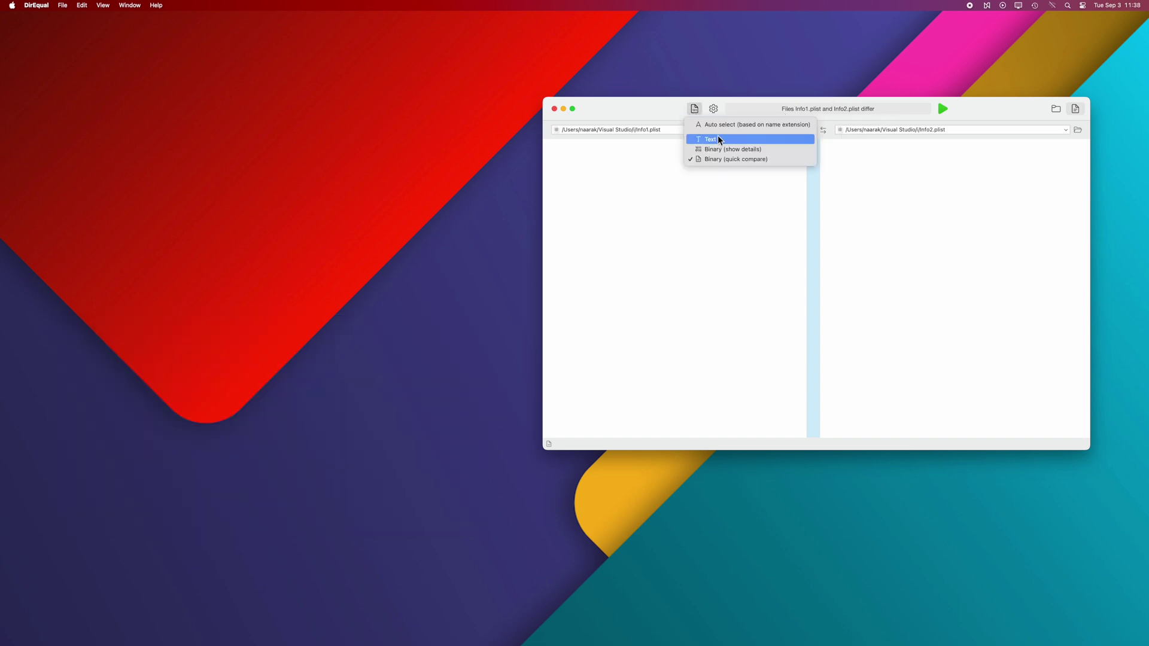
{"action": "left_click", "coordinate": [742, 140]}
{"action": "left_click", "coordinate": [943, 109]}
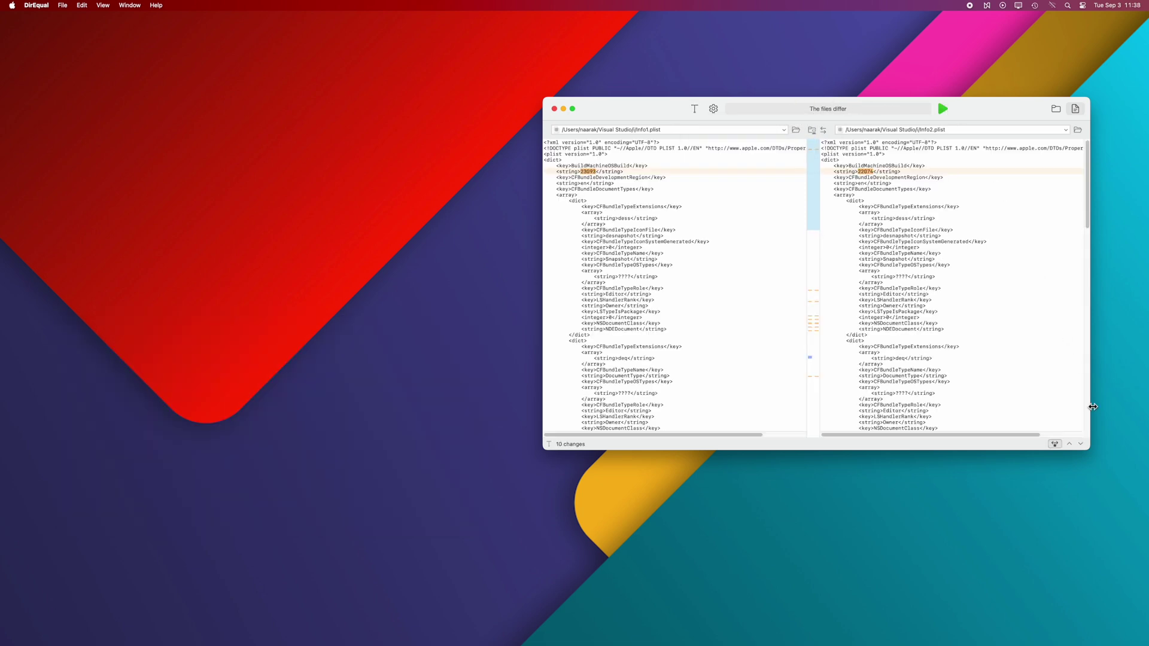
{"action": "left_click", "coordinate": [1081, 444]}
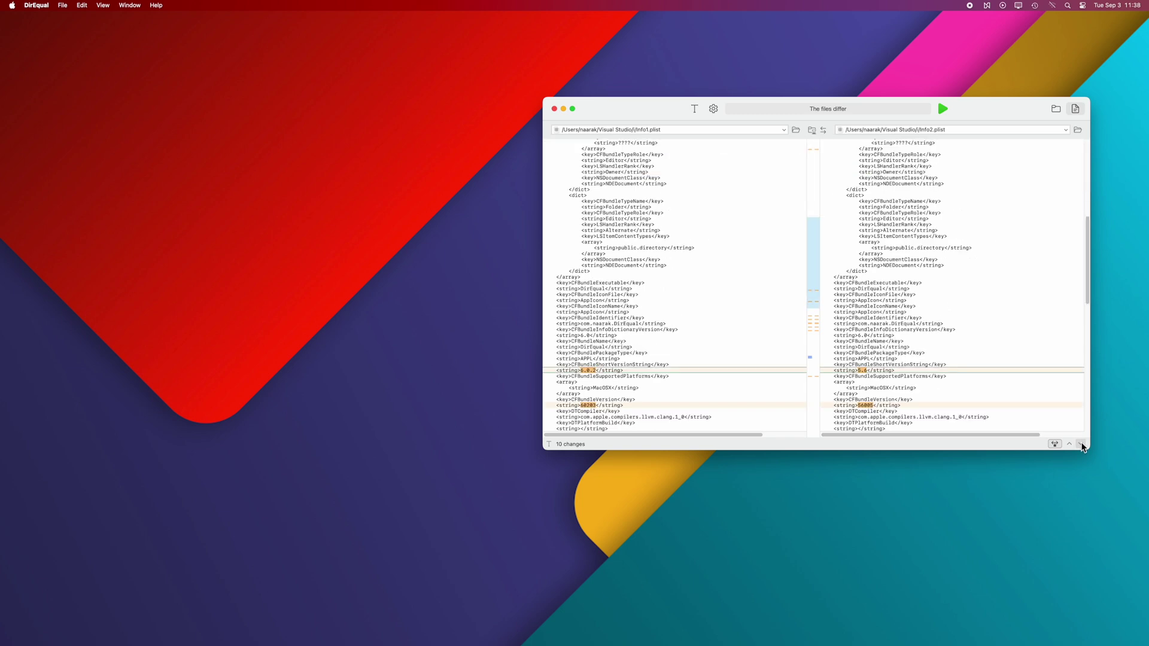
{"action": "left_click", "coordinate": [1081, 444]}
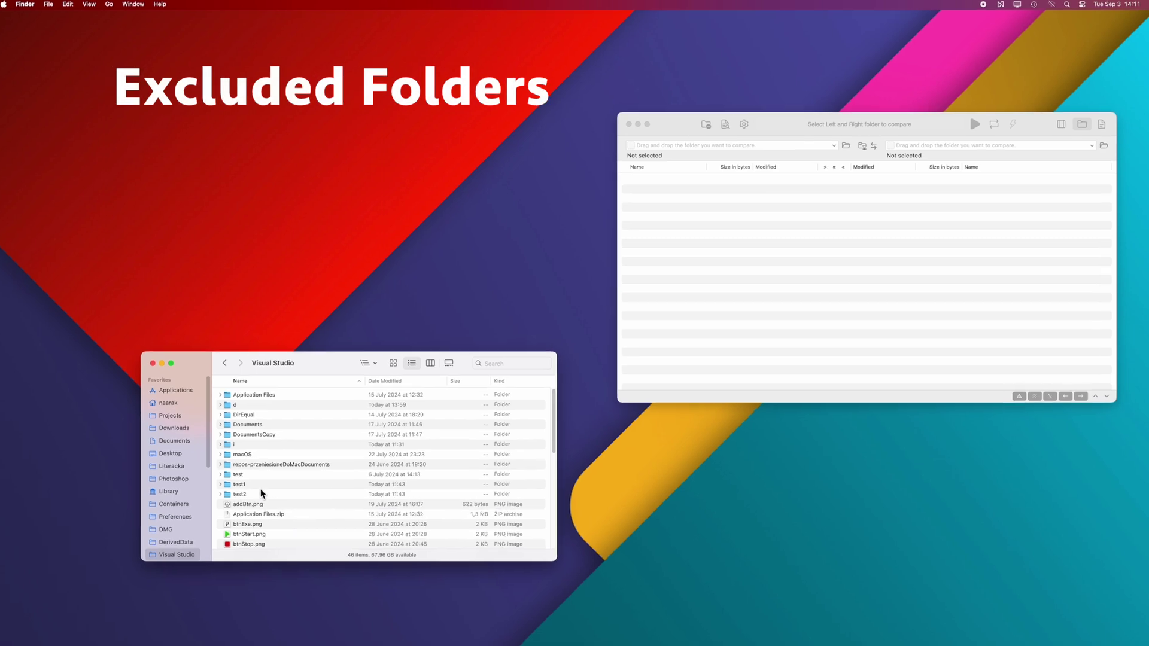
Step: Compare test1 with test2, expand FOLD, and turn on folder exclusion
{"action": "left_click", "coordinate": [243, 491]}
{"action": "left_click", "coordinate": [227, 500], "text": "shift"}
{"action": "left_click_drag", "start_coordinate": [227, 499], "coordinate": [731, 143]}
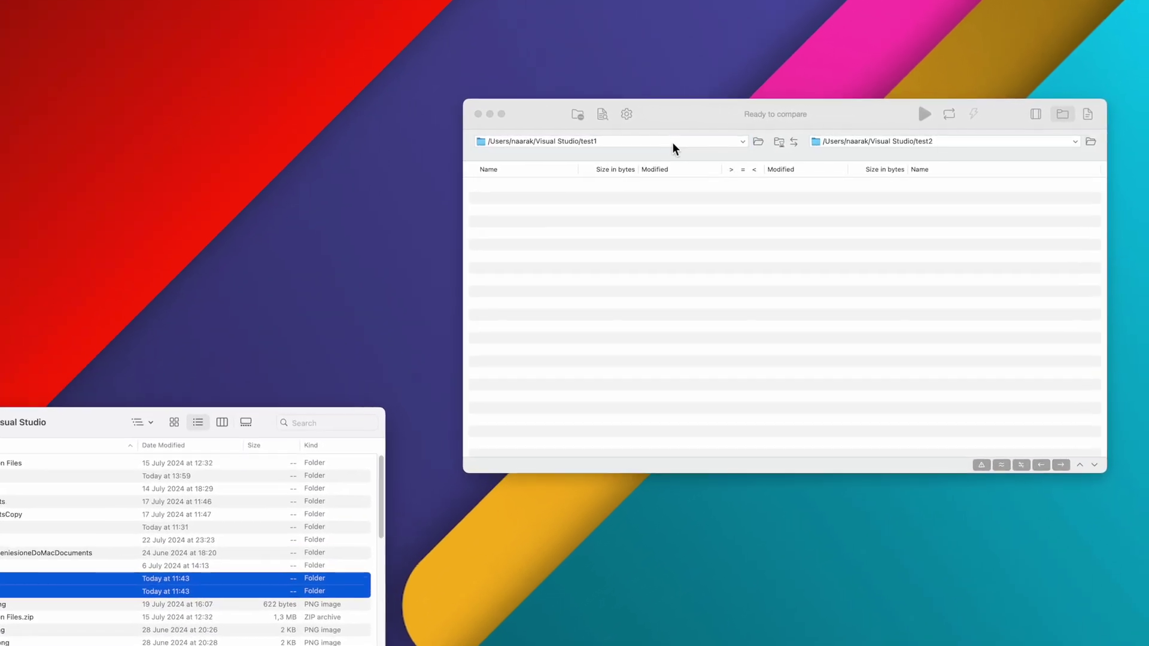
{"action": "left_click", "coordinate": [915, 112]}
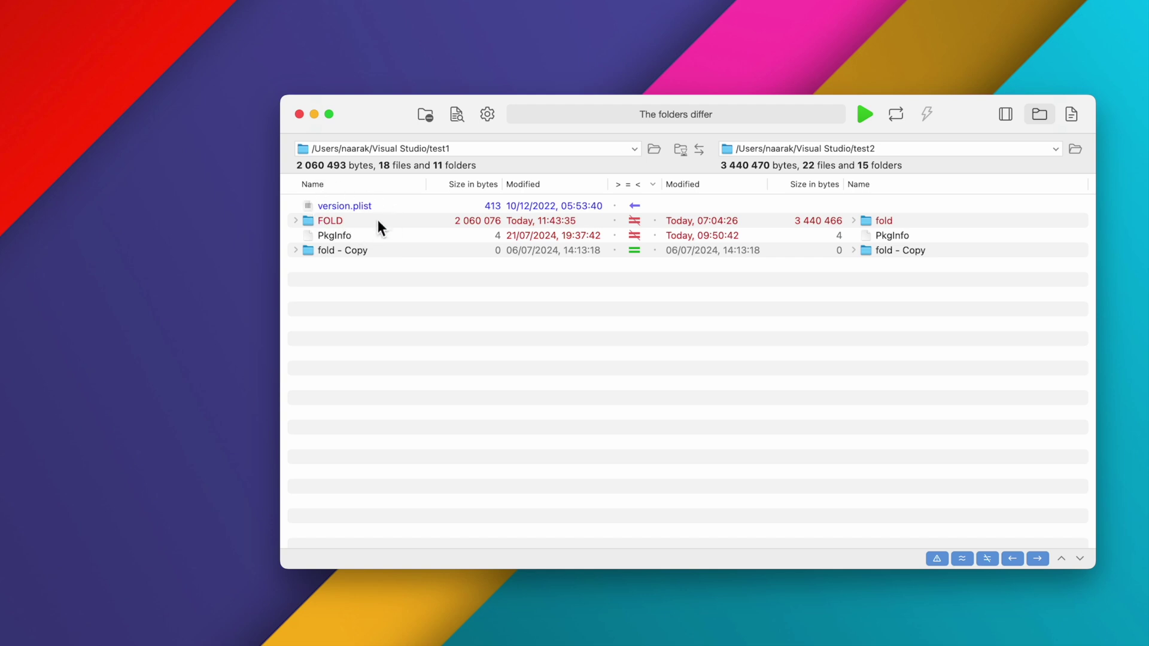
{"action": "left_click", "coordinate": [295, 220]}
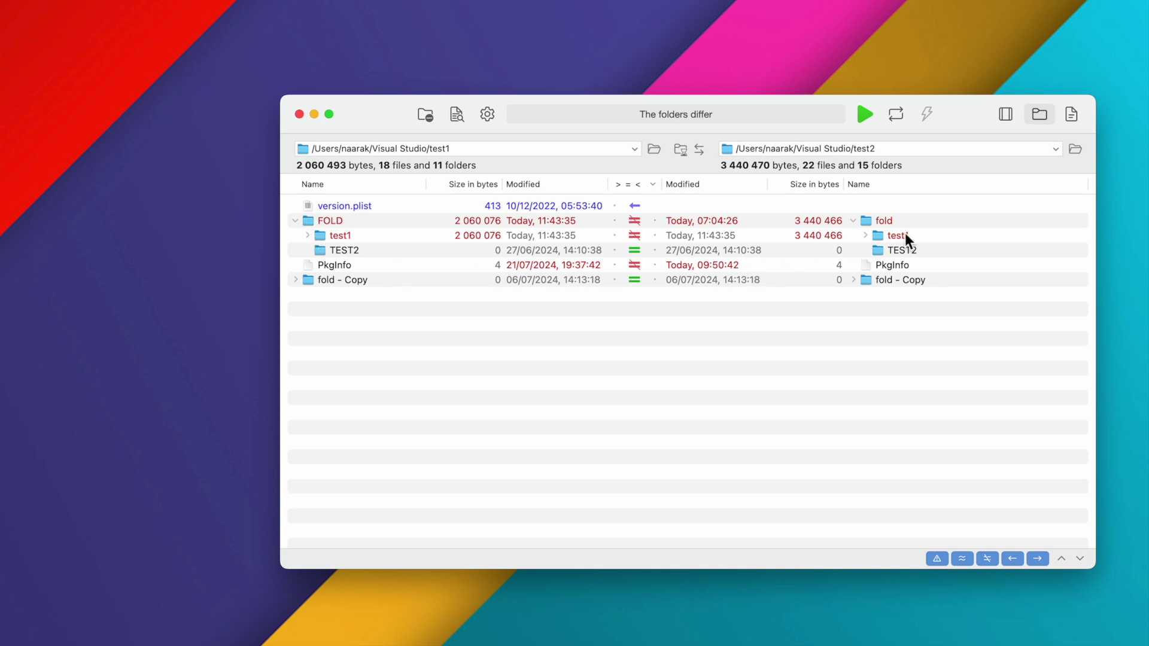
{"action": "left_click", "coordinate": [427, 116]}
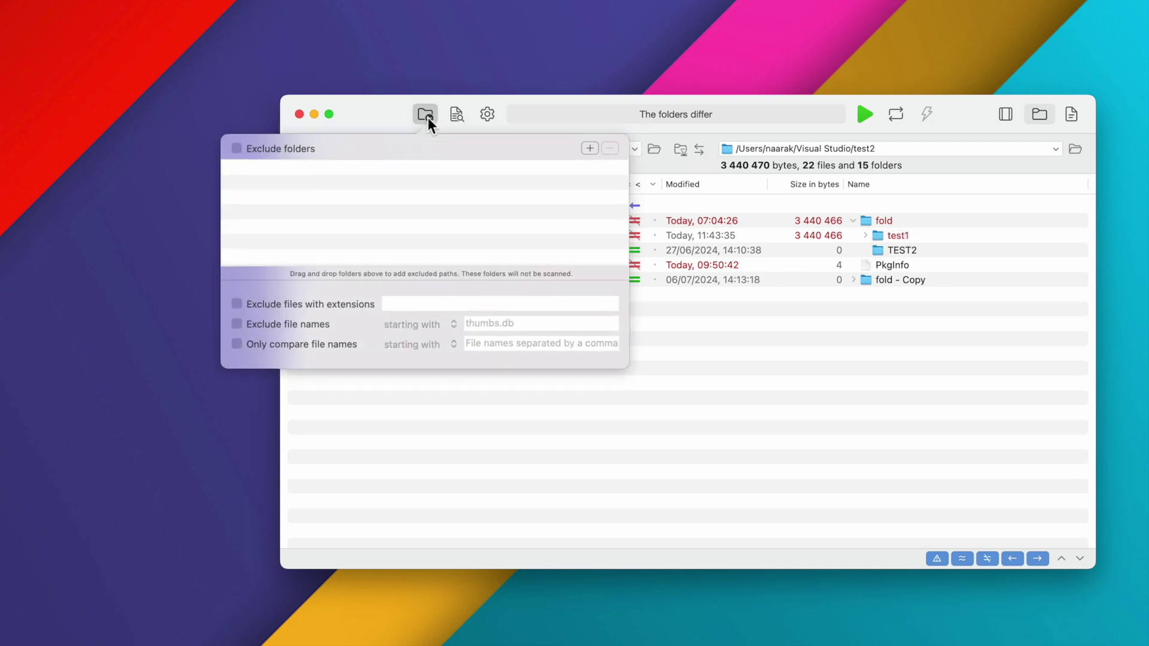
{"action": "left_click", "coordinate": [286, 148]}
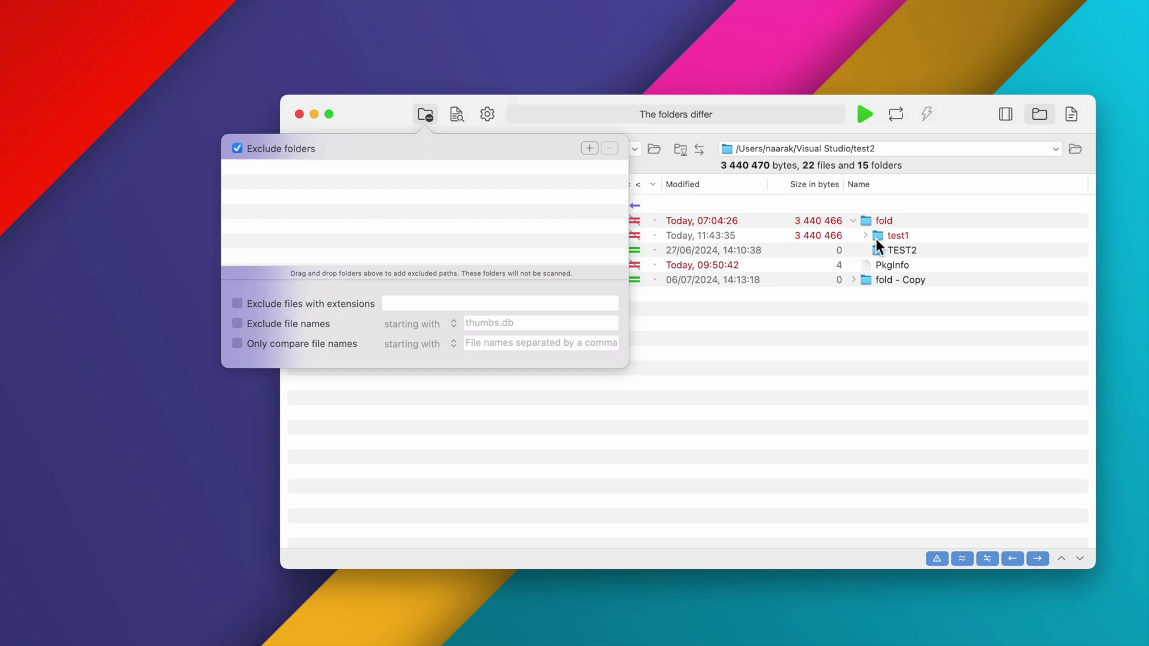
Step: Exclude the fold/test1 subfolder and files with the plist extension
{"action": "left_click_drag", "start_coordinate": [877, 240], "coordinate": [469, 180]}
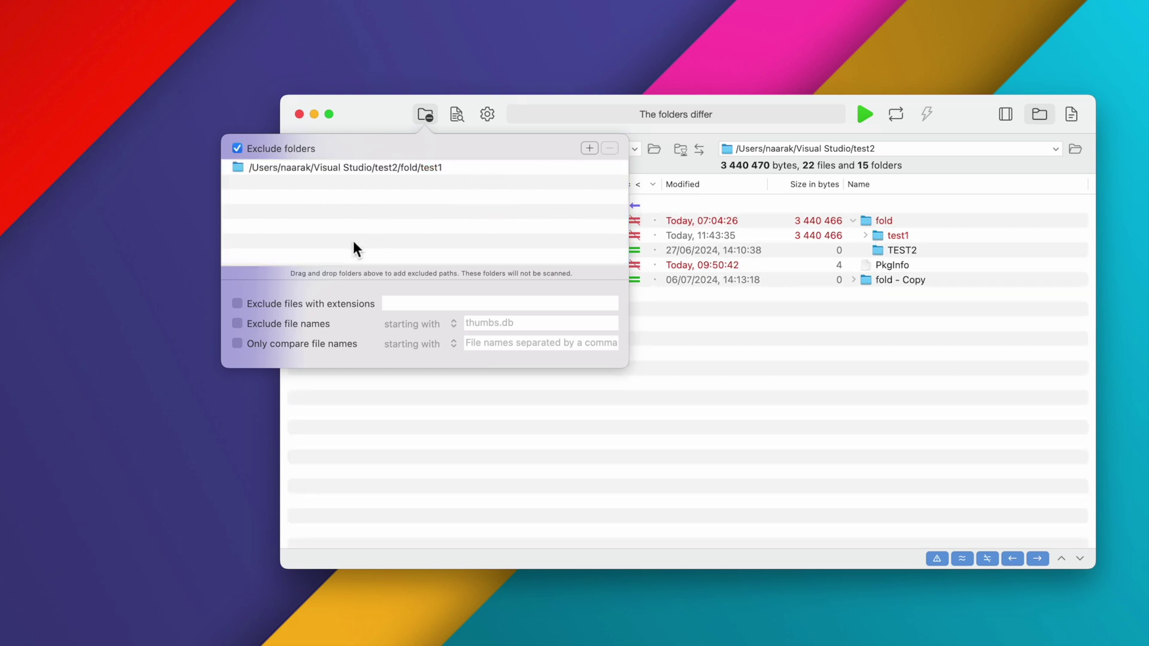
{"action": "left_click", "coordinate": [296, 304]}
{"action": "left_click", "coordinate": [412, 308]}
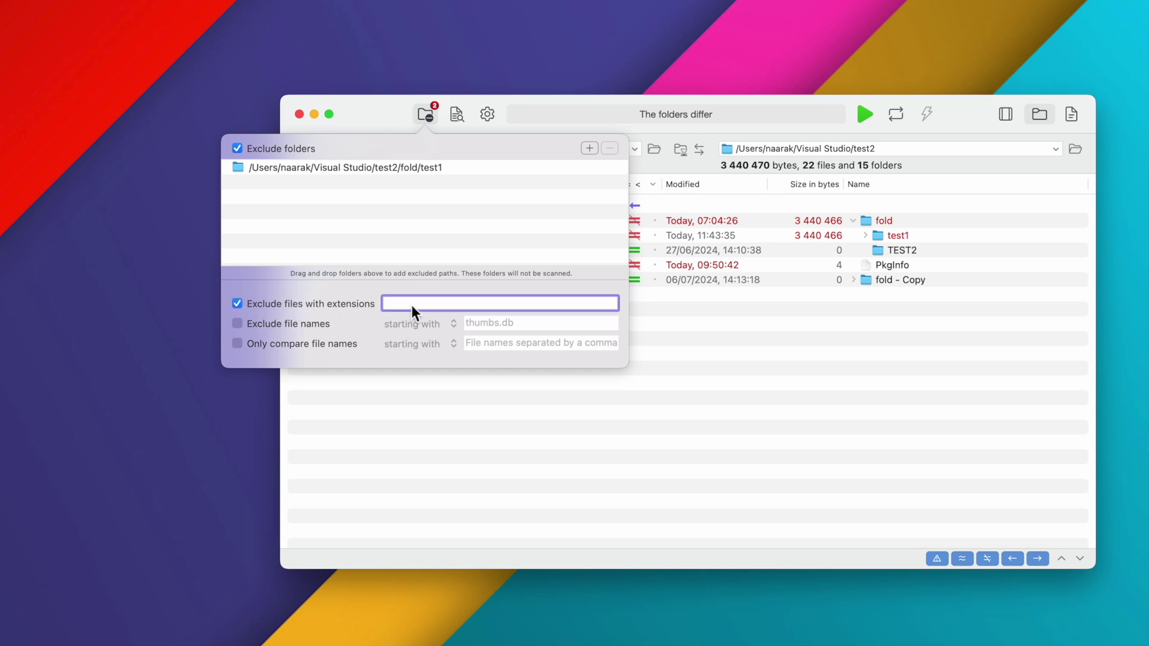
{"action": "type", "text": "plist"}
{"action": "left_click", "coordinate": [427, 114]}
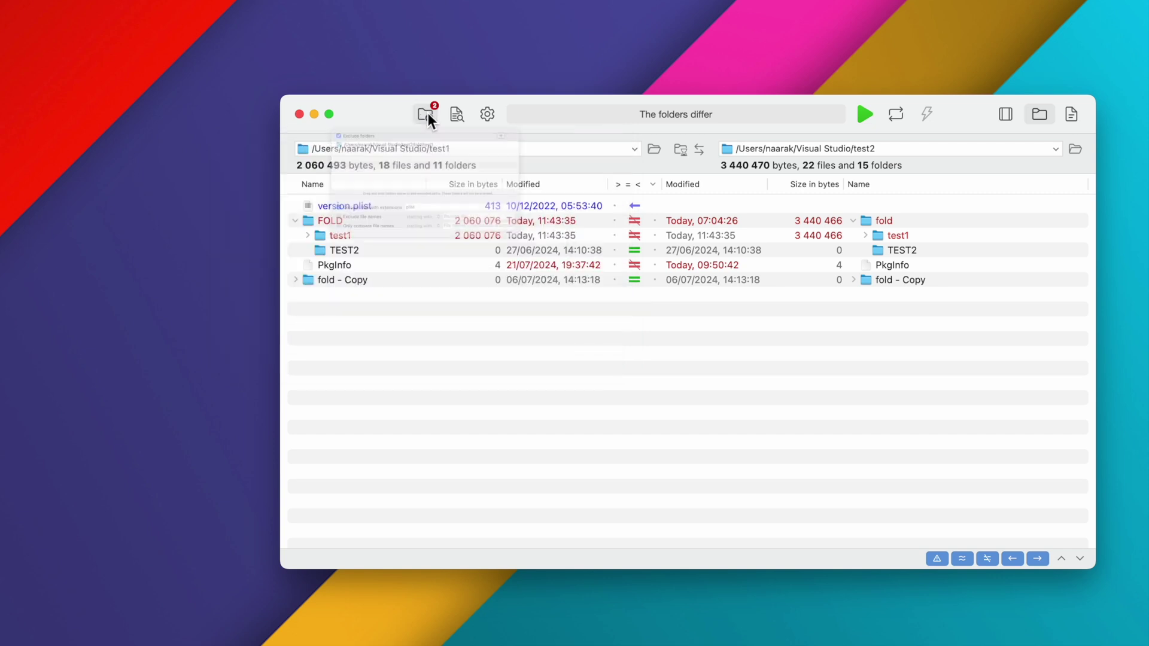
Step: Re-run the comparison and expand FOLD to confirm only TEST2 remains
{"action": "left_click", "coordinate": [864, 116]}
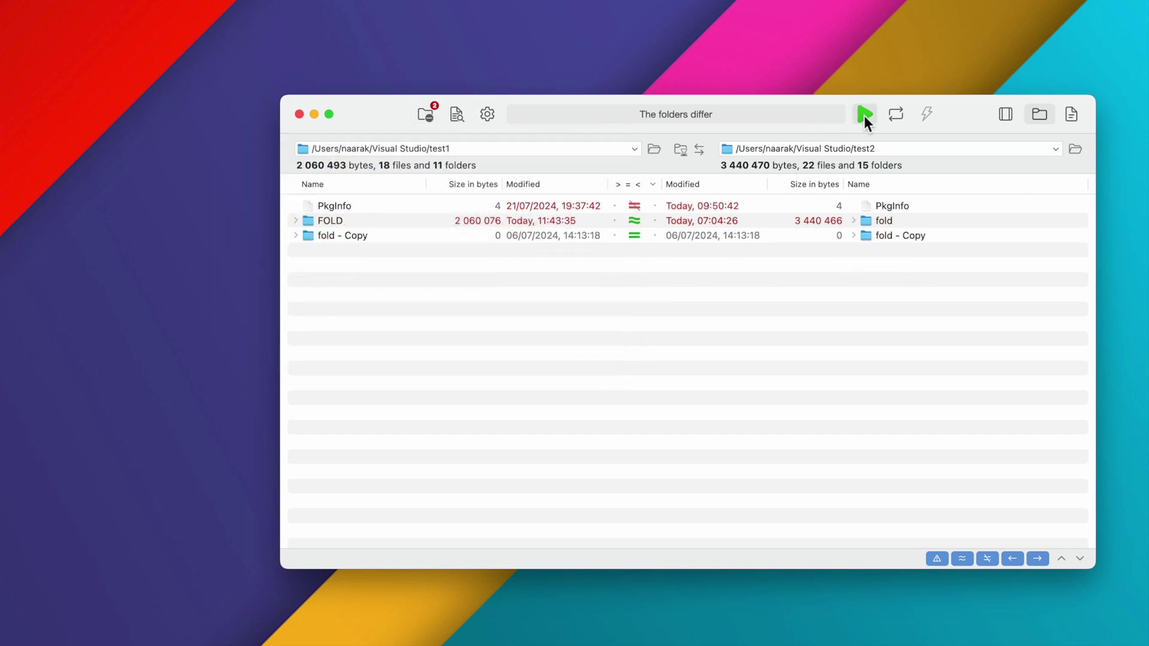
{"action": "left_click", "coordinate": [296, 221]}
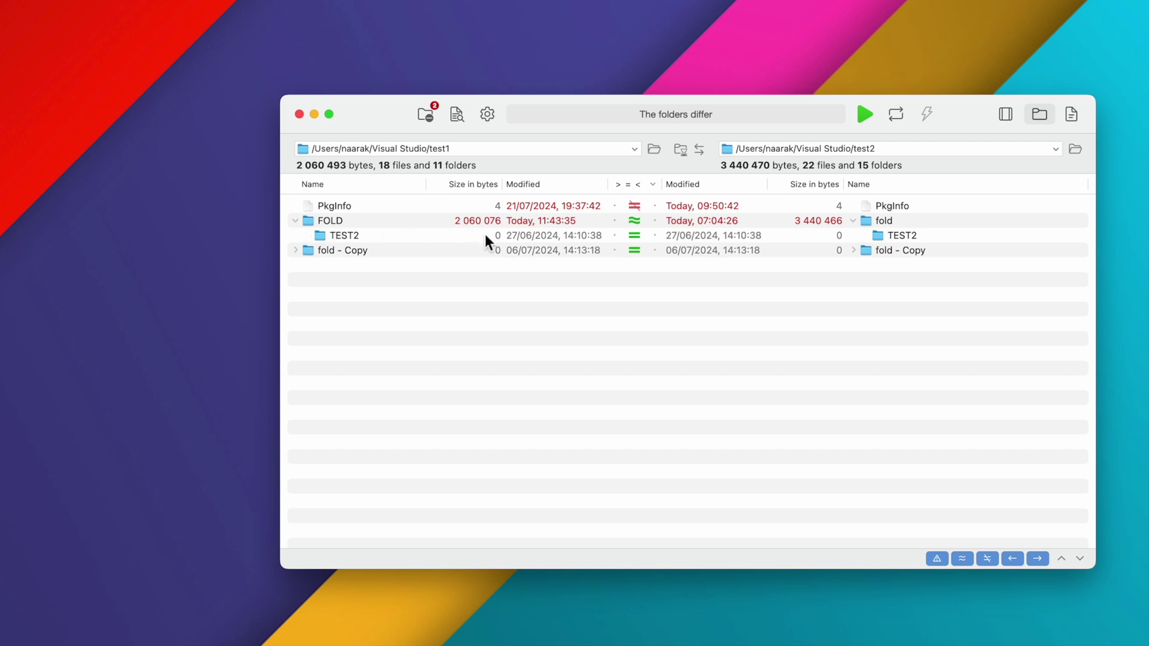
{"action": "left_click", "coordinate": [427, 114]}
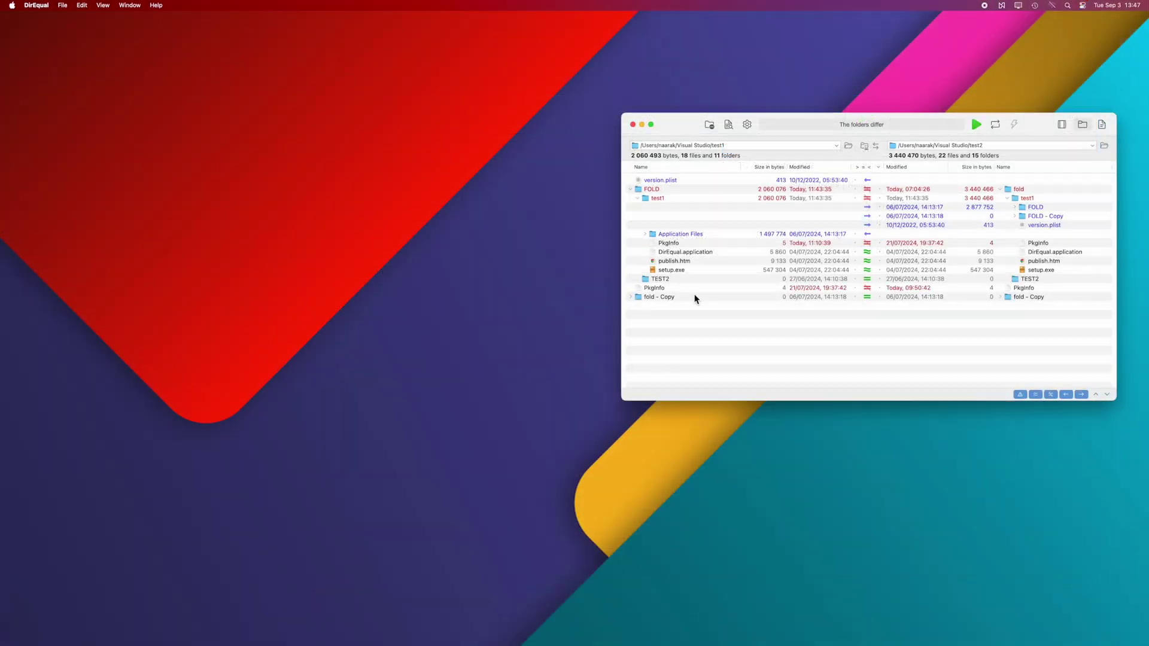
Step: Export the comparison results as DirEqual.csv on the Desktop and open it in Numbers
{"action": "left_click", "coordinate": [62, 6]}
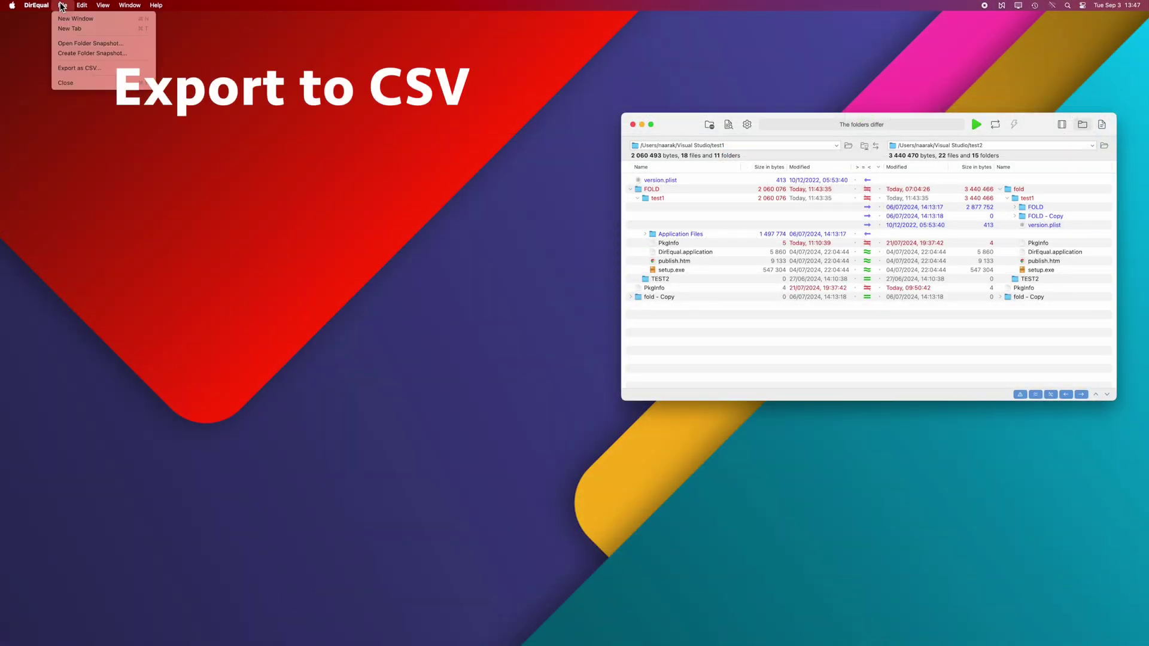
{"action": "left_click", "coordinate": [90, 68]}
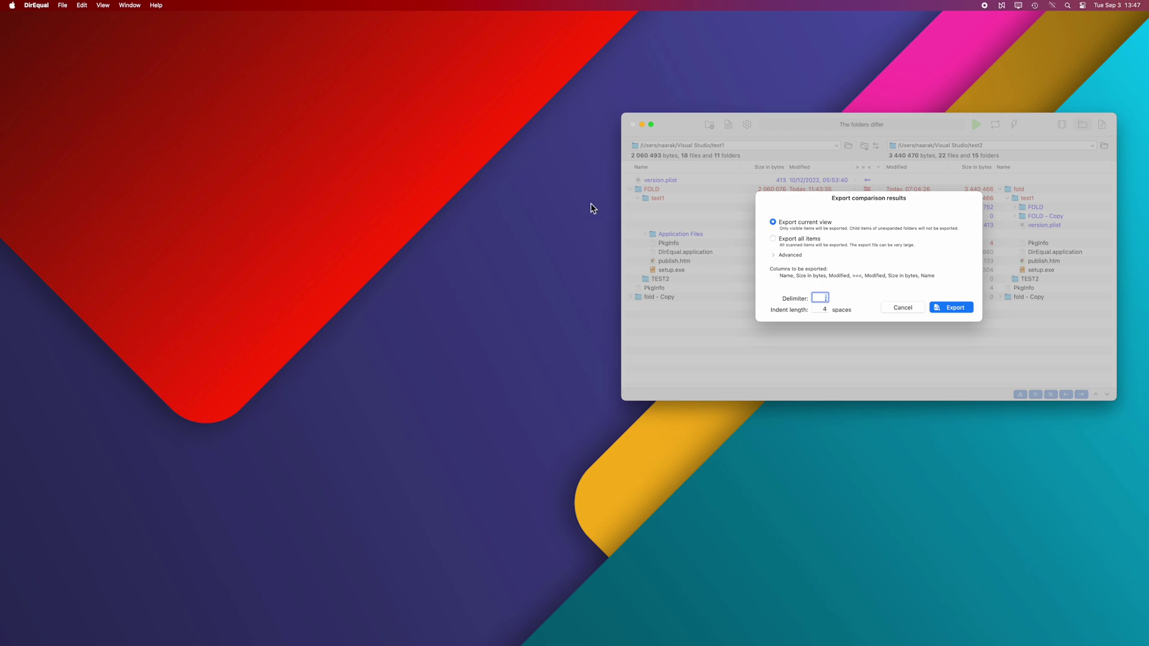
{"action": "left_click", "coordinate": [954, 308]}
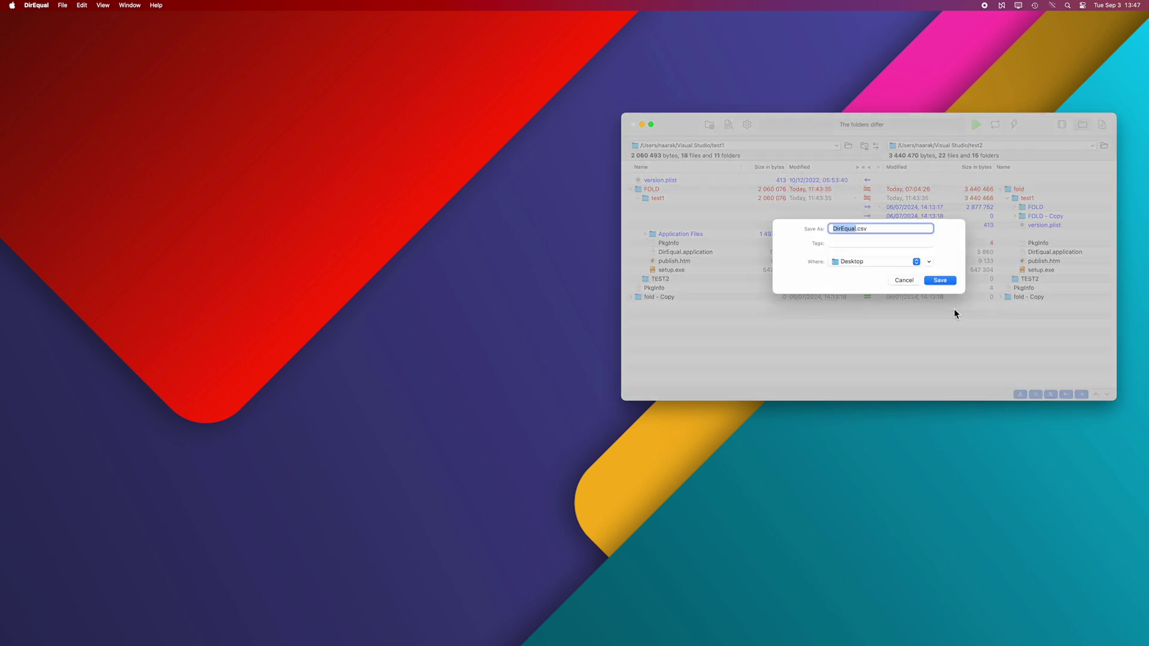
{"action": "left_click", "coordinate": [943, 280]}
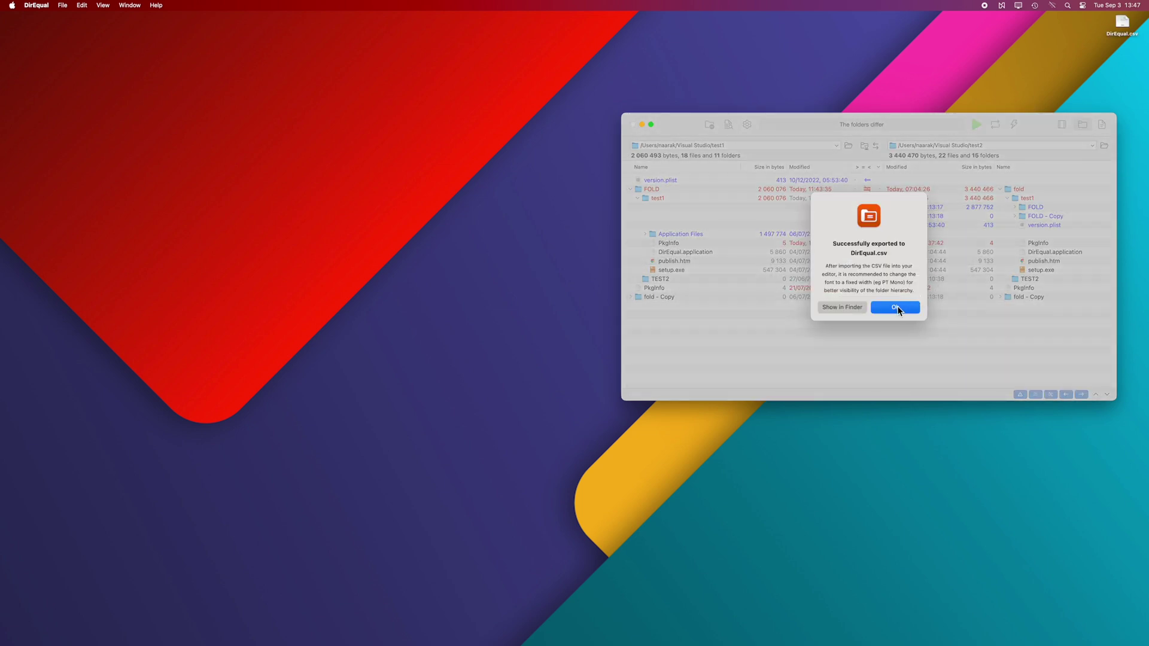
{"action": "left_click", "coordinate": [896, 307]}
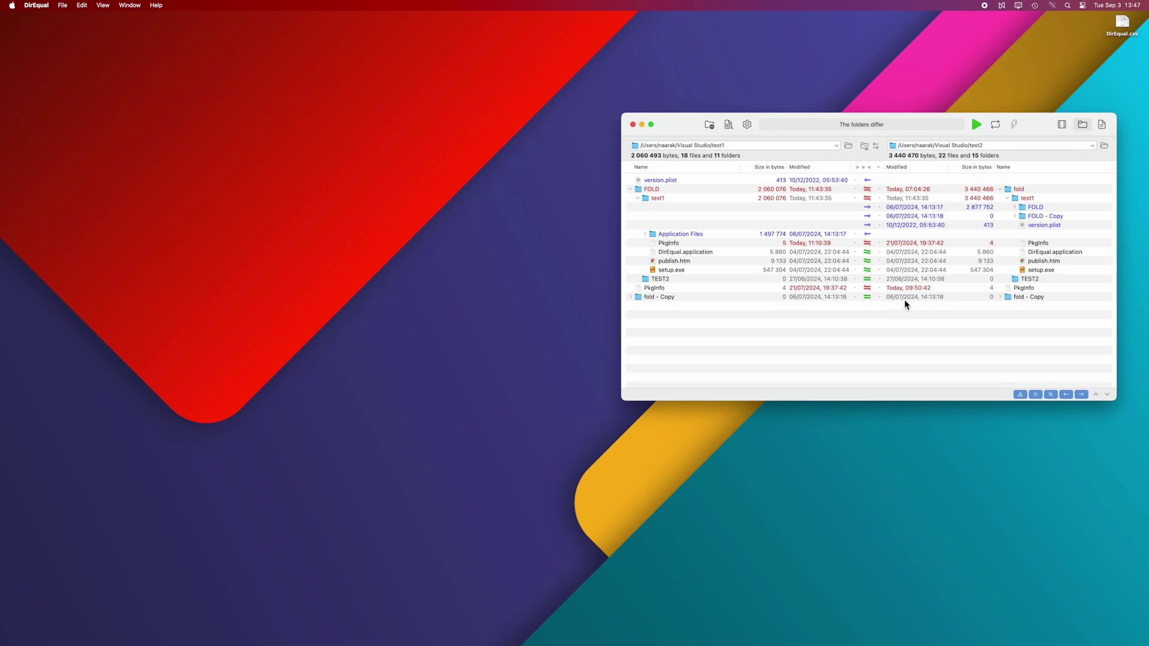
{"action": "double_click", "coordinate": [1120, 26]}
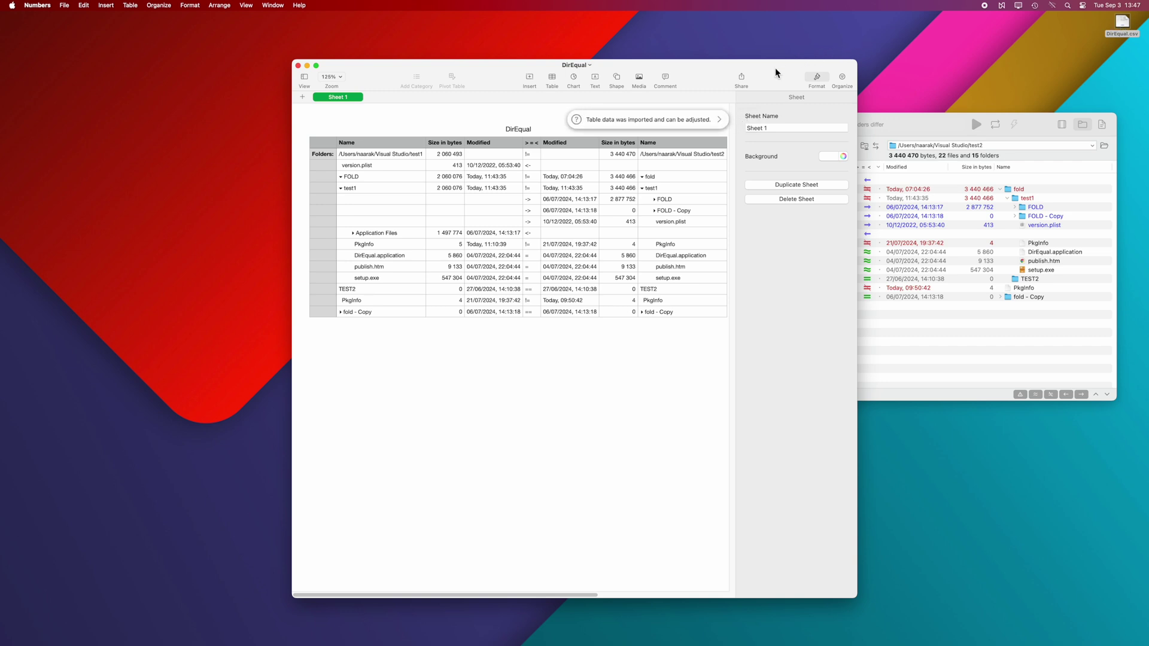
Step: Move the Numbers window showing DirEqual.csv to the left, then return to DirEqual
{"action": "left_click_drag", "start_coordinate": [777, 73], "coordinate": [525, 59]}
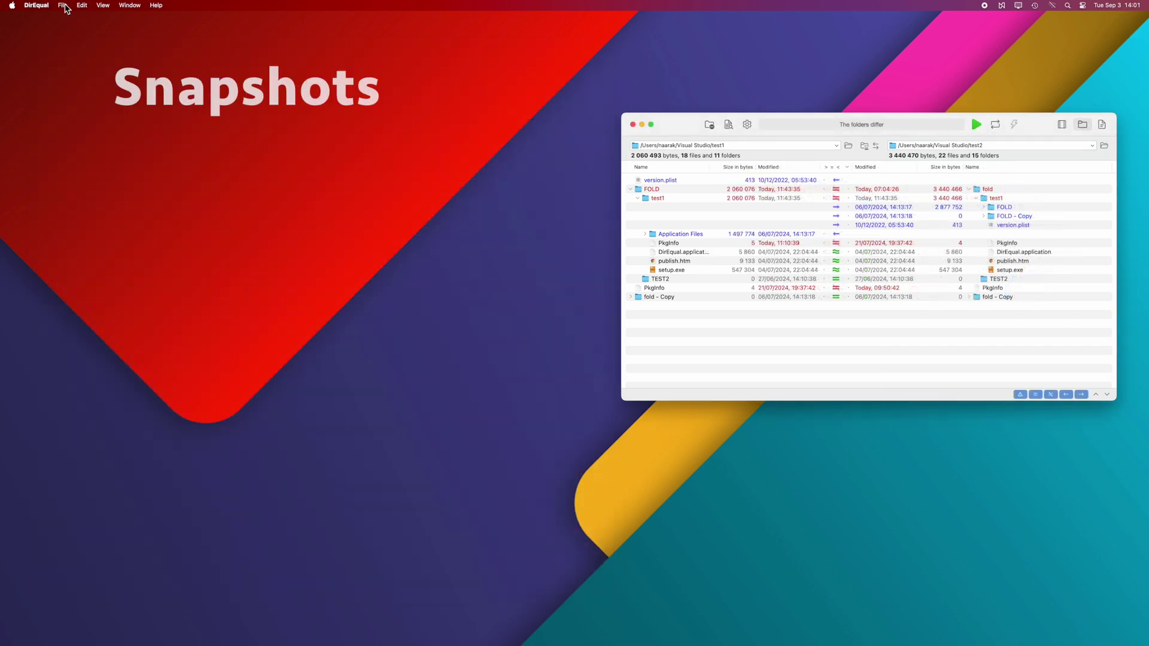
{"action": "left_click", "coordinate": [62, 5]}
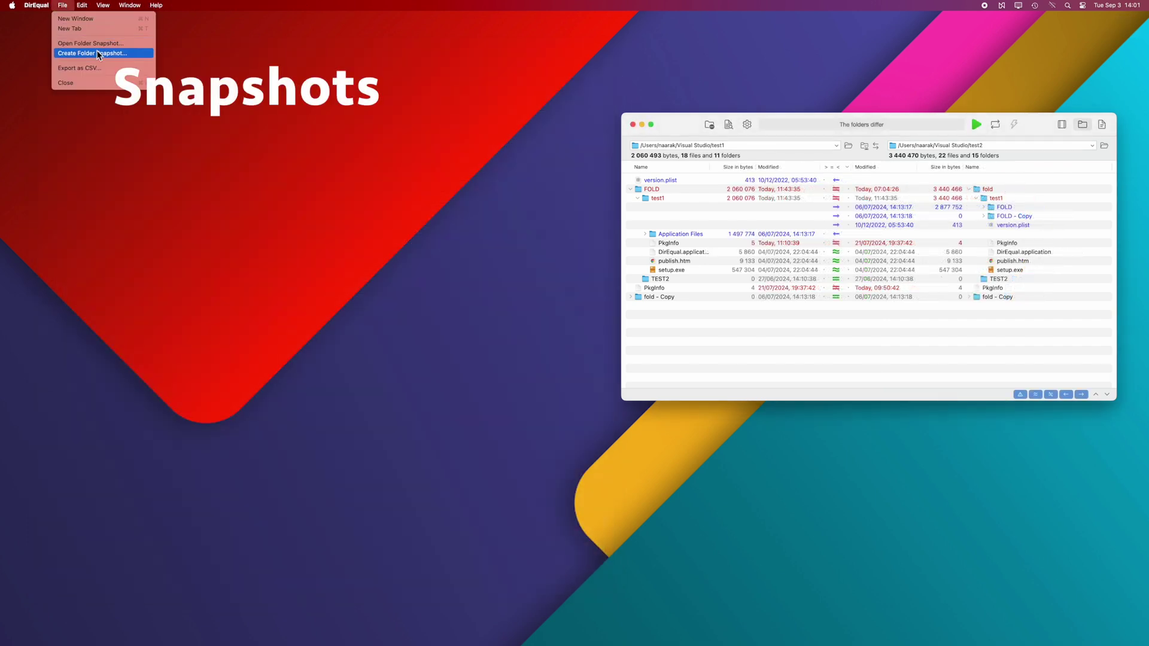
Step: Snapshot the Visual Studio folder with MD5 checksums and save it as Visual Studio.dess on the Desktop
{"action": "left_click", "coordinate": [106, 53]}
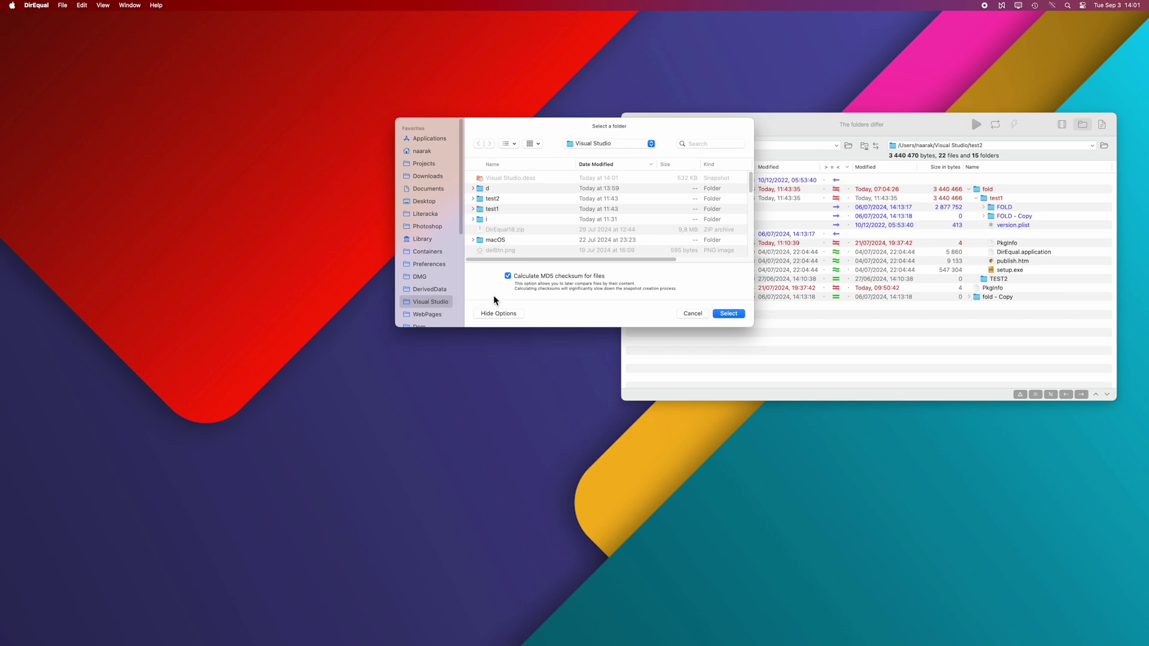
{"action": "left_click", "coordinate": [729, 314]}
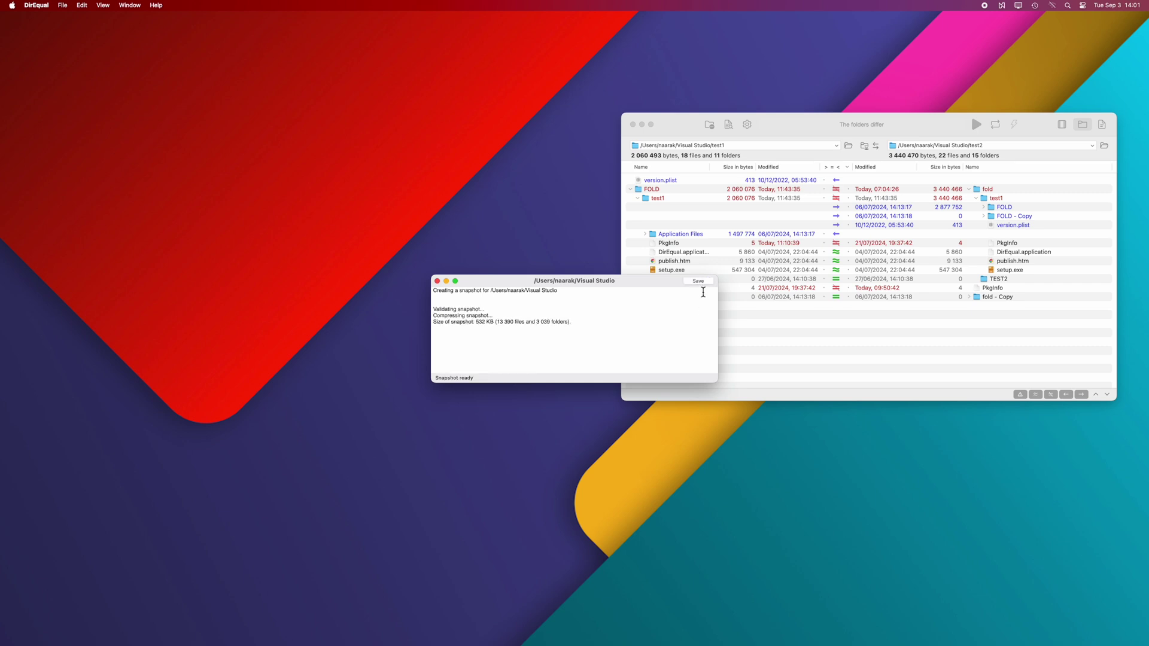
{"action": "left_click", "coordinate": [700, 281]}
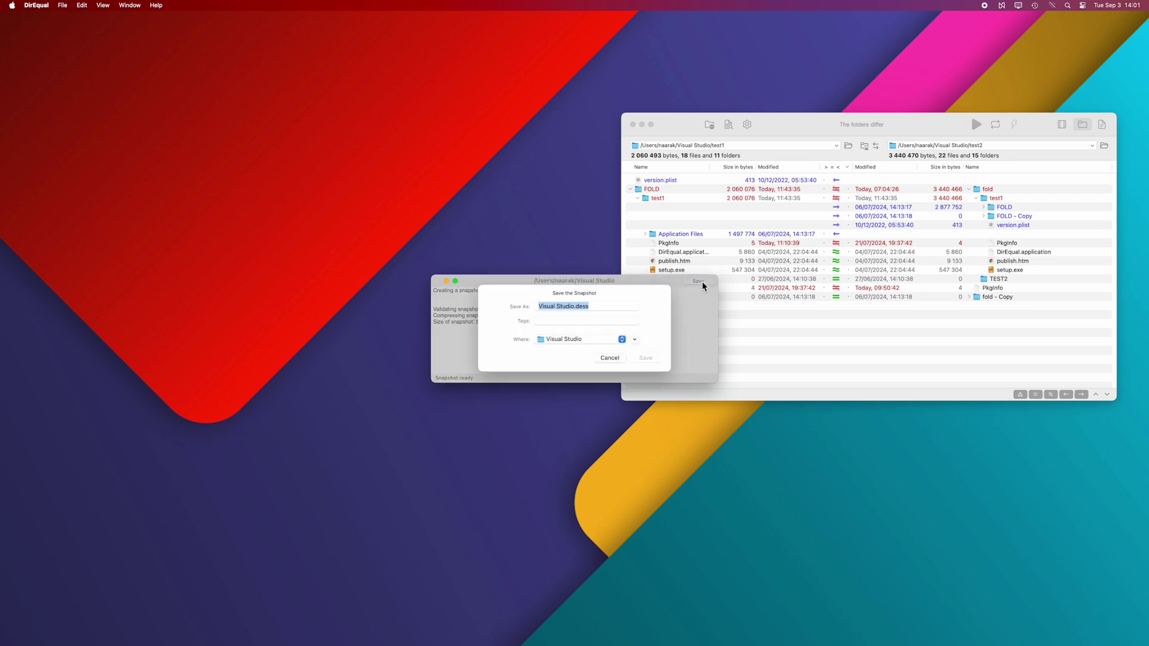
{"action": "left_click", "coordinate": [600, 340]}
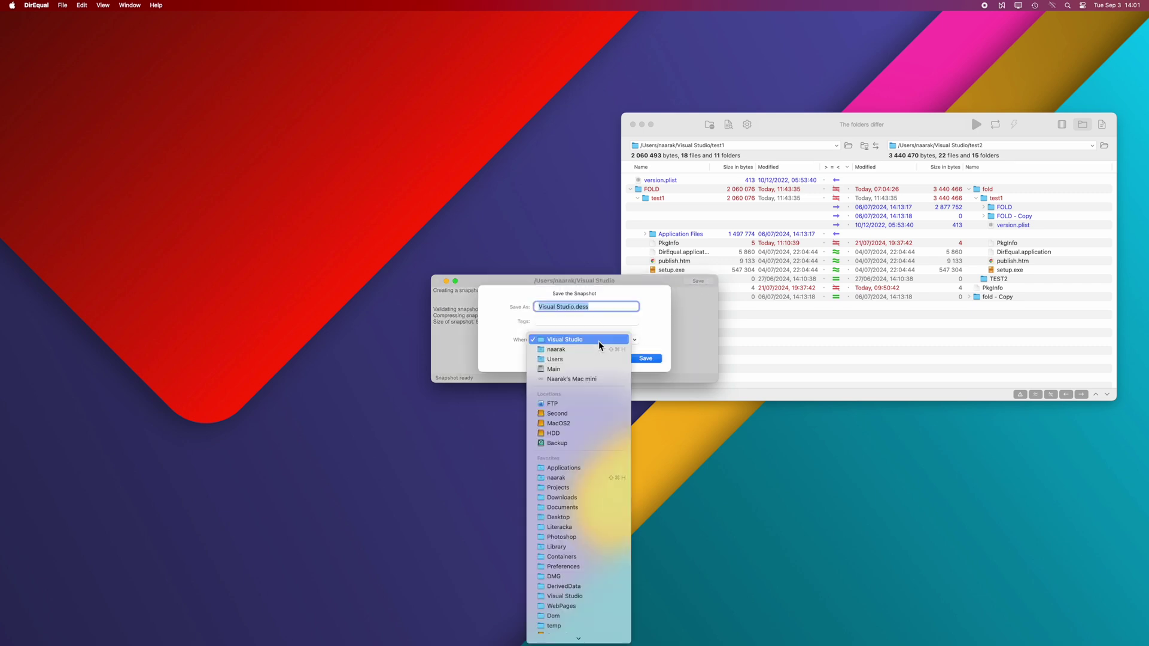
{"action": "left_click", "coordinate": [568, 517]}
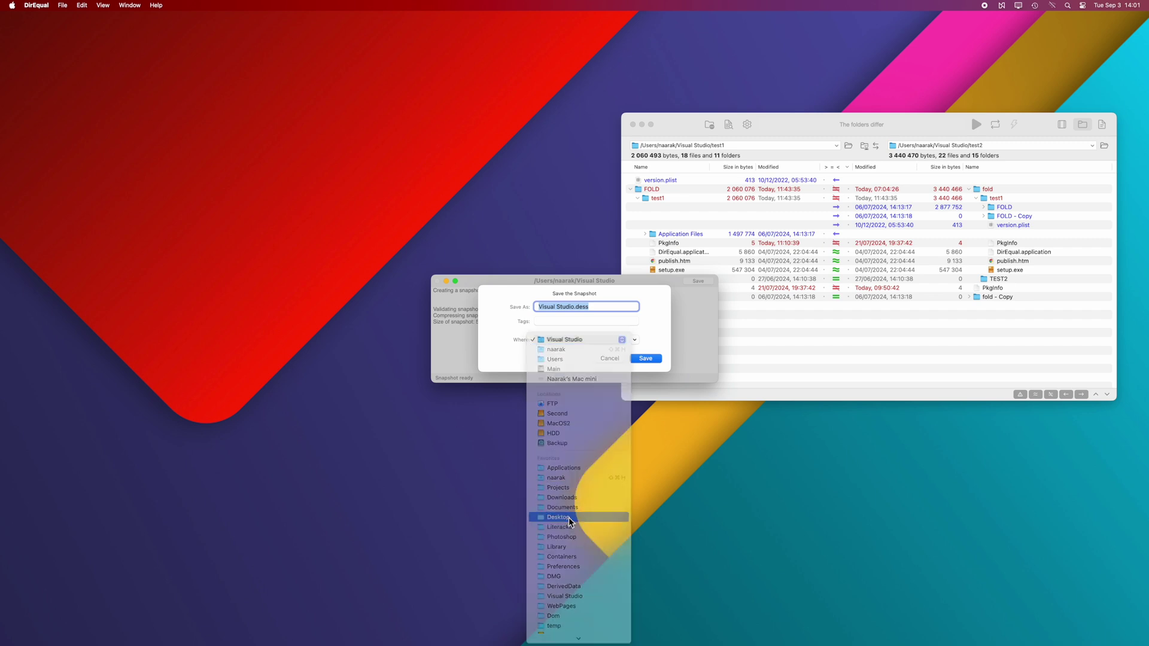
{"action": "left_click", "coordinate": [644, 359]}
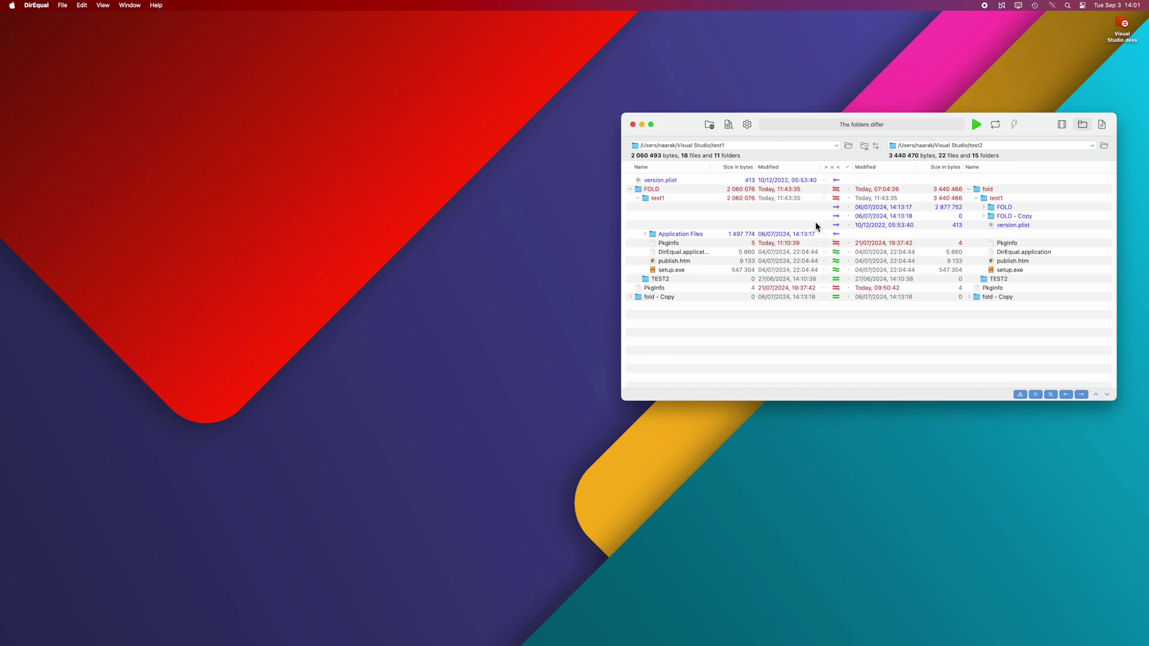
{"action": "mouse_move", "coordinate": [398, 644]}
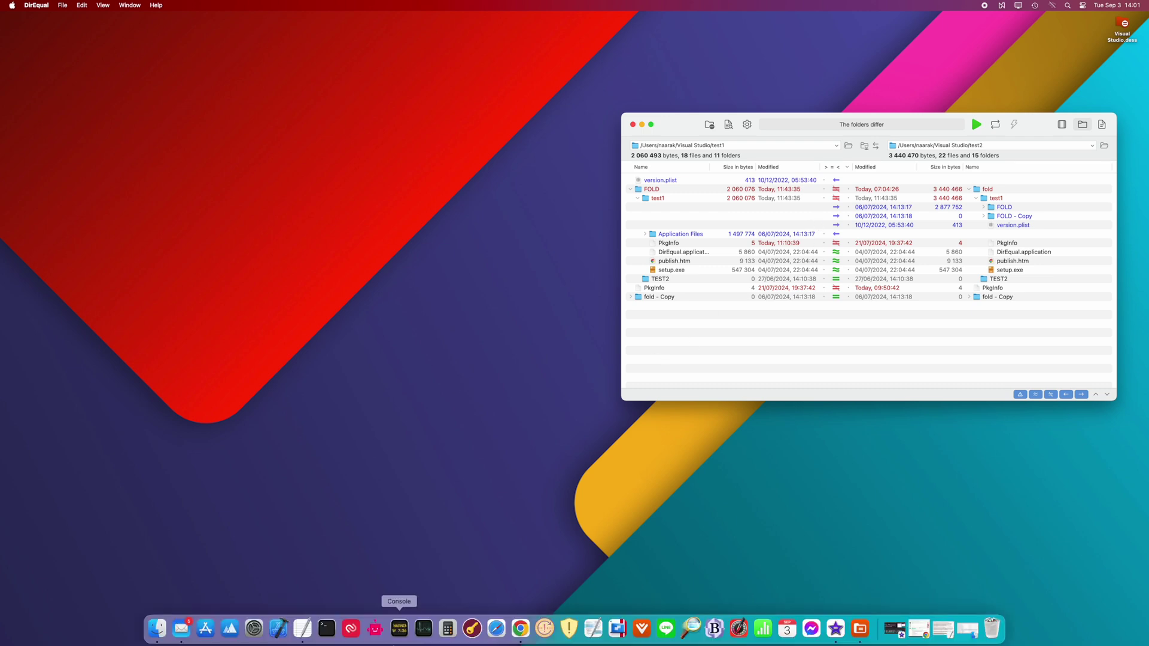
Step: In Finder, navigate up from Visual Studio to the naarak folder
{"action": "left_click", "coordinate": [156, 638]}
{"action": "left_click", "coordinate": [297, 352]}
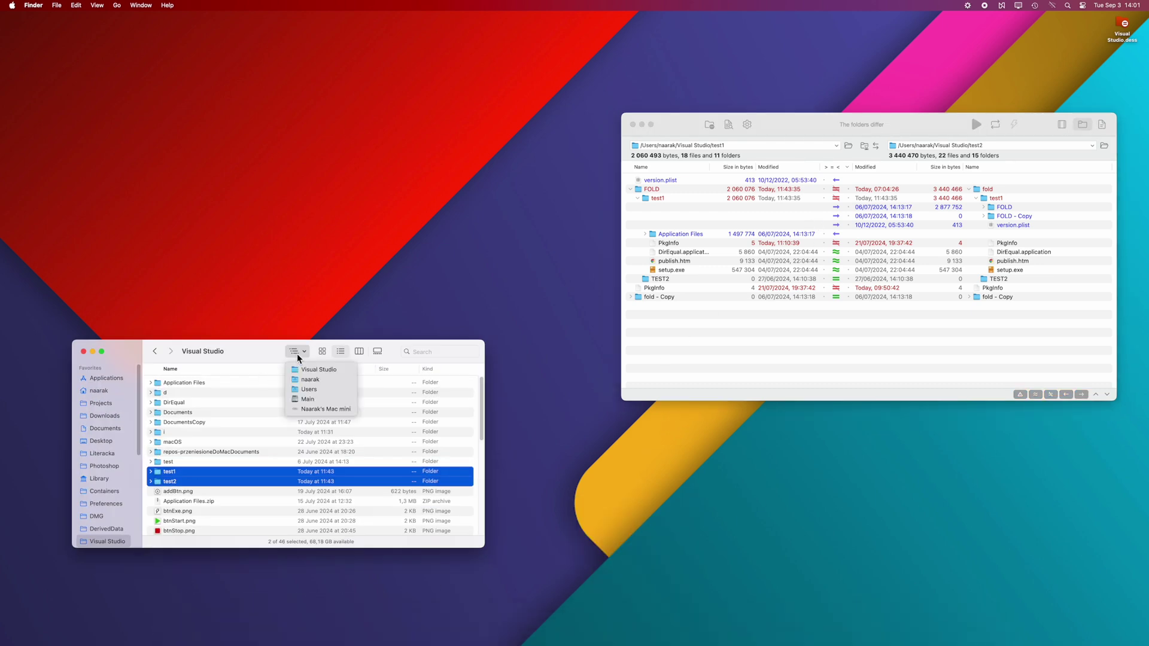
{"action": "left_click", "coordinate": [306, 382]}
{"action": "key", "text": "super+Up"}
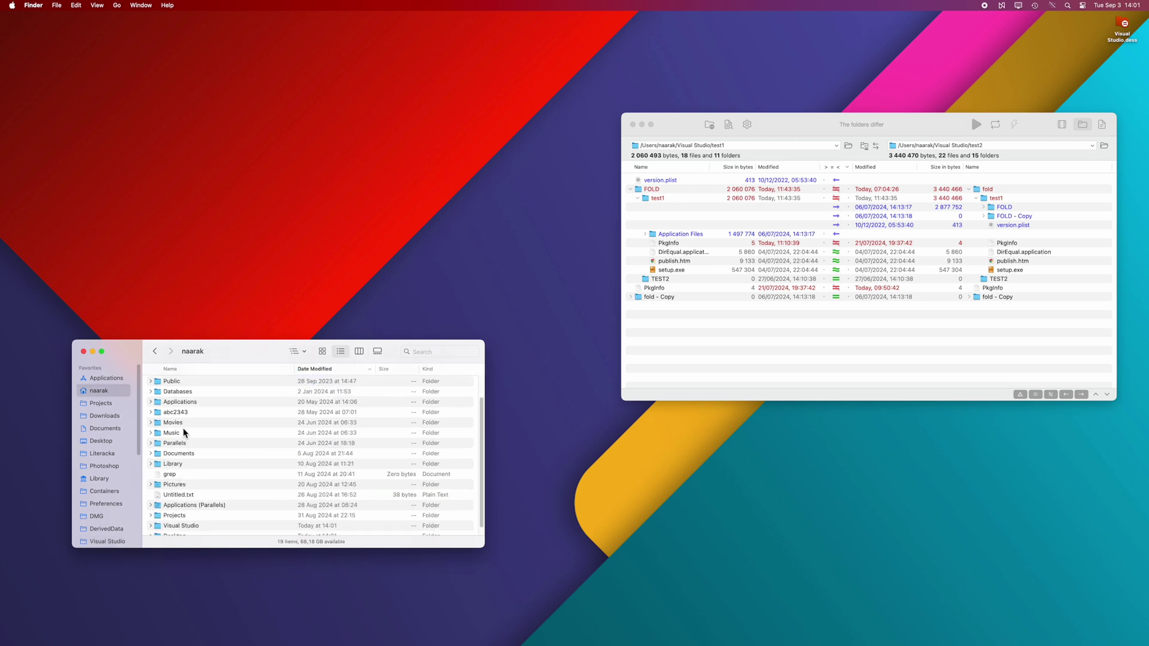
Step: Compare the live Visual Studio folder against the Visual Studio.dess snapshot
{"action": "left_click_drag", "start_coordinate": [158, 530], "coordinate": [730, 149]}
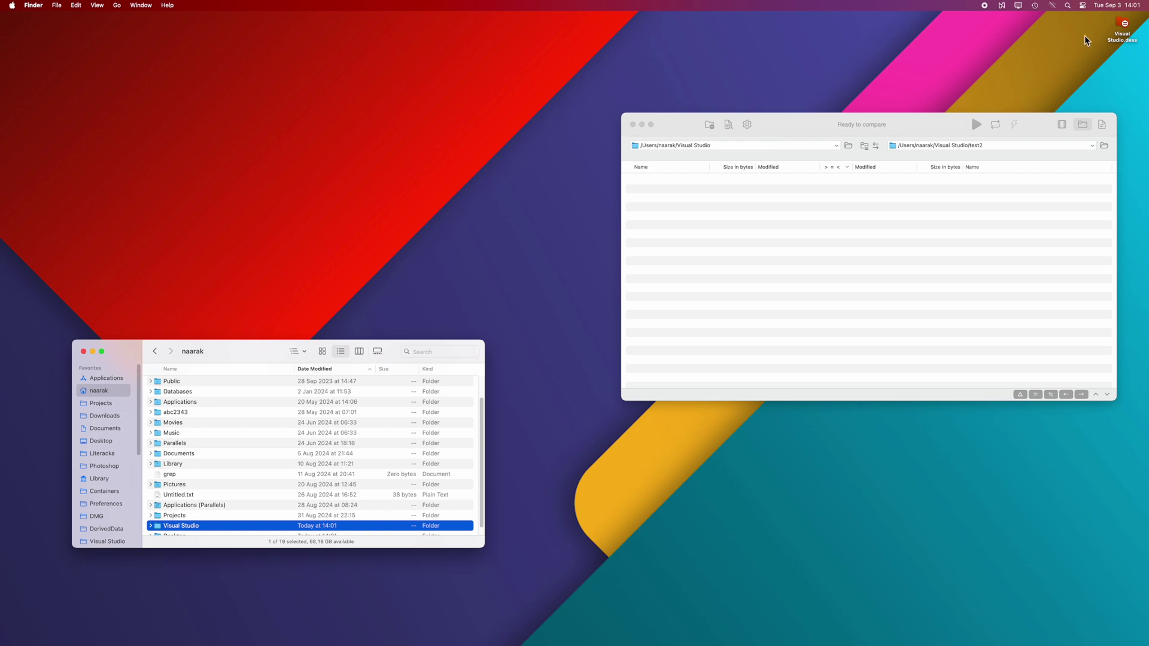
{"action": "left_click_drag", "start_coordinate": [1122, 24], "coordinate": [999, 147]}
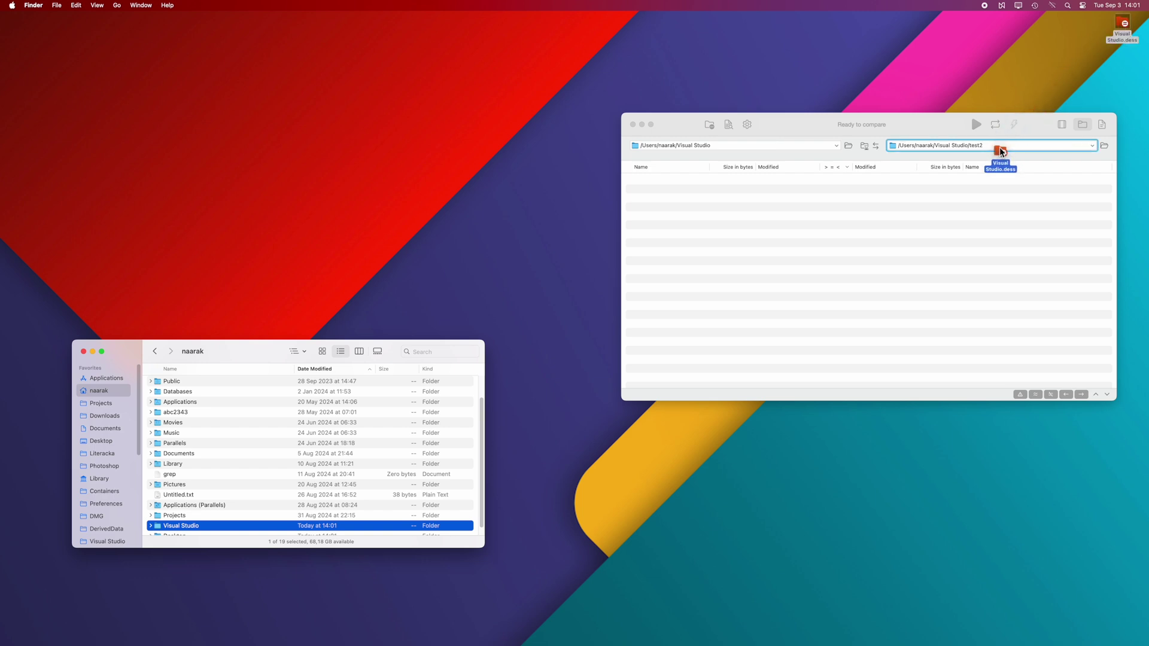
{"action": "left_click", "coordinate": [976, 124]}
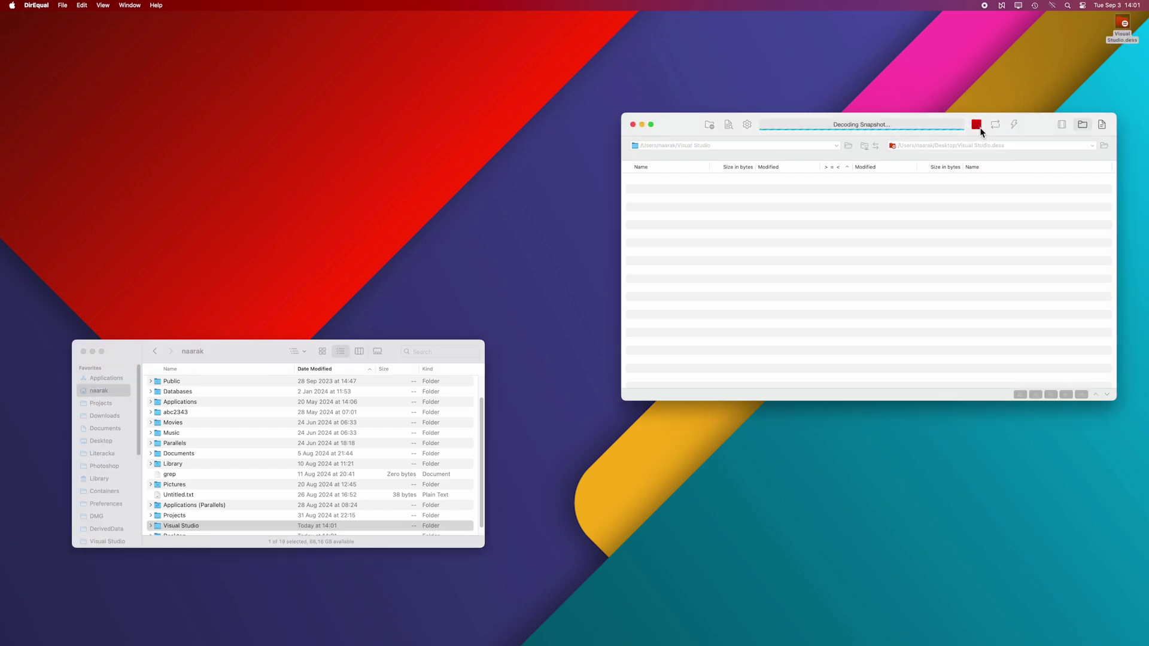